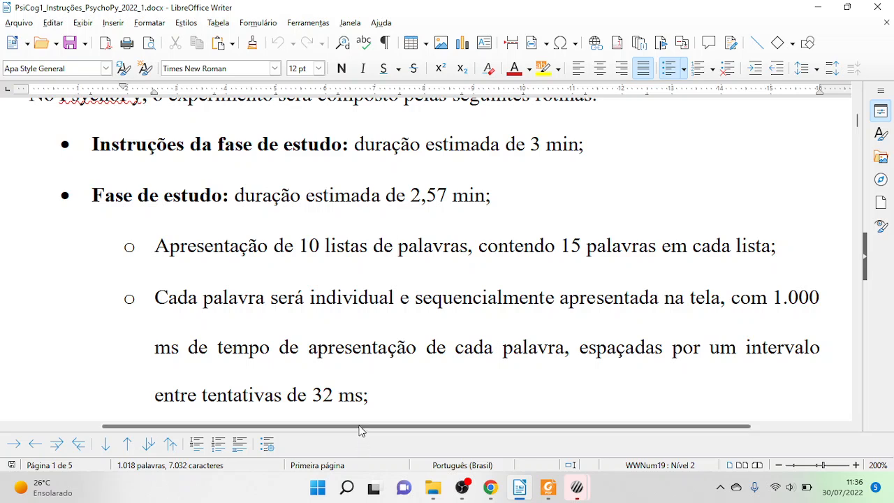
Review the trial-interval instruction in the study-phase document and consult the 2008 false-memories article in Foxit PDF Reader
{"action": "left_click_drag", "start_coordinate": [312, 395], "coordinate": [355, 375]}
{"action": "left_click", "coordinate": [299, 365]}
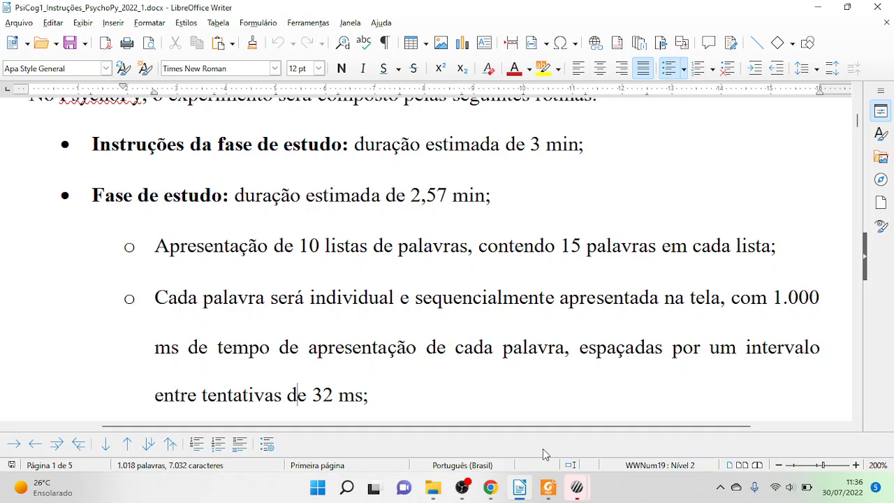
{"action": "left_click", "coordinate": [549, 488]}
{"action": "left_click", "coordinate": [113, 102]}
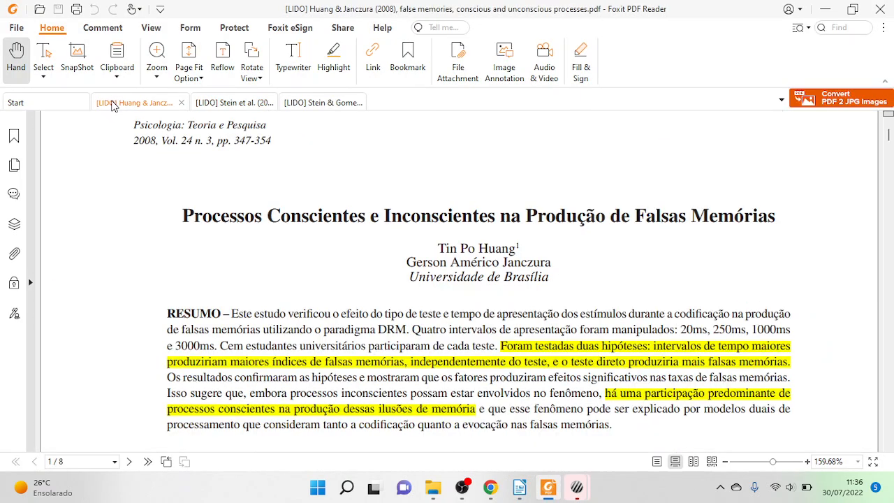
{"action": "scroll", "coordinate": [310, 279], "scroll_direction": "up", "scroll_amount": 1}
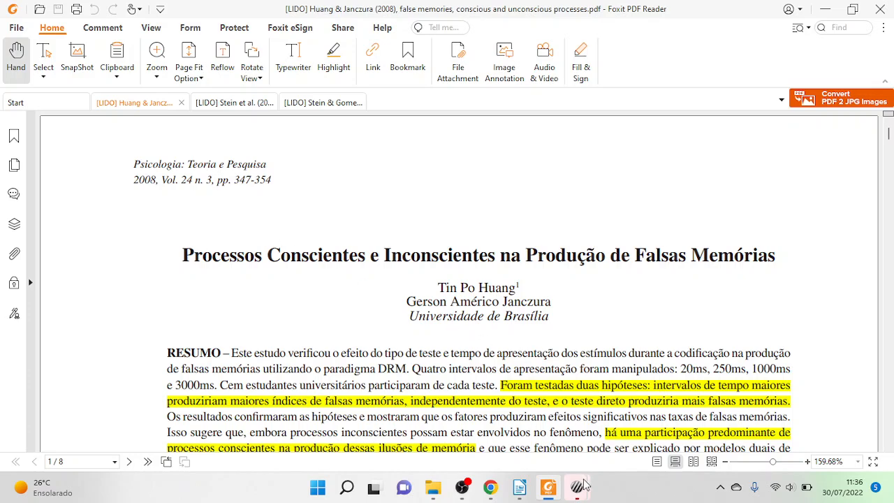
Switch to PsychoPy Builder and add a Text component named estimulo_estudo to the fase_de_estudo routine, stopping by duration in seconds
{"action": "mouse_move", "coordinate": [580, 488]}
{"action": "left_click", "coordinate": [632, 416]}
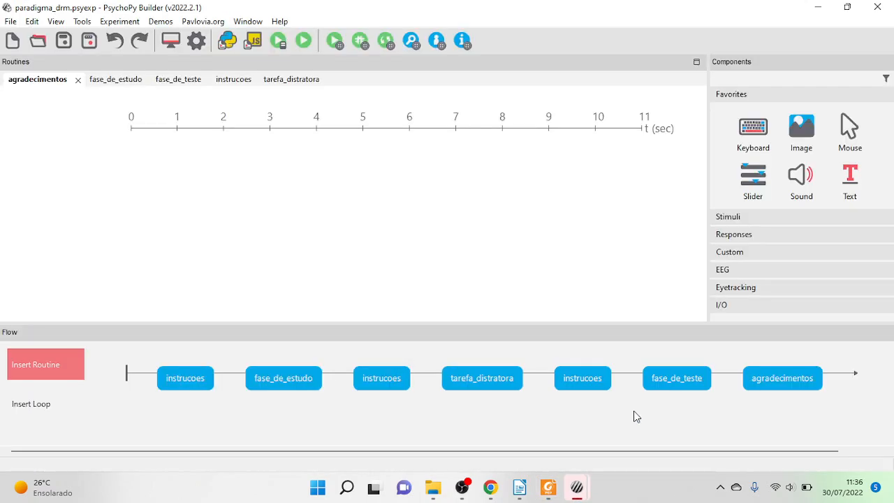
{"action": "left_click", "coordinate": [283, 379]}
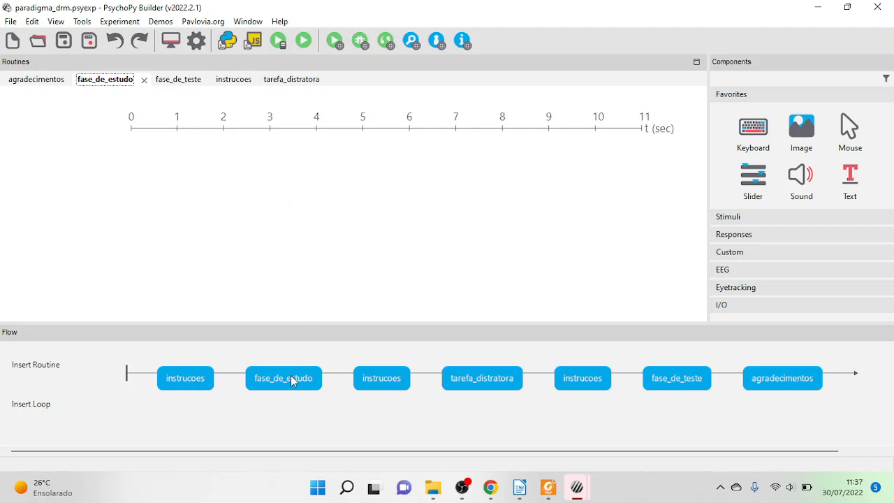
{"action": "left_click", "coordinate": [851, 179]}
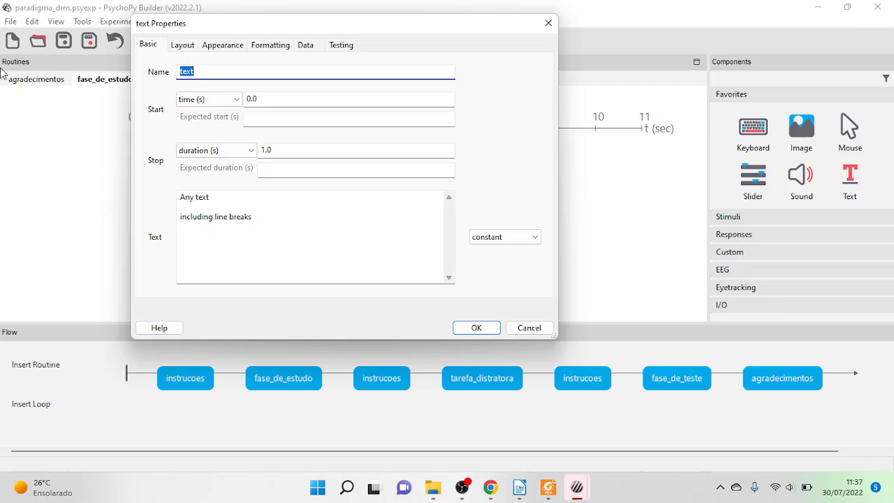
{"action": "type", "text": "estimulo_estudo"}
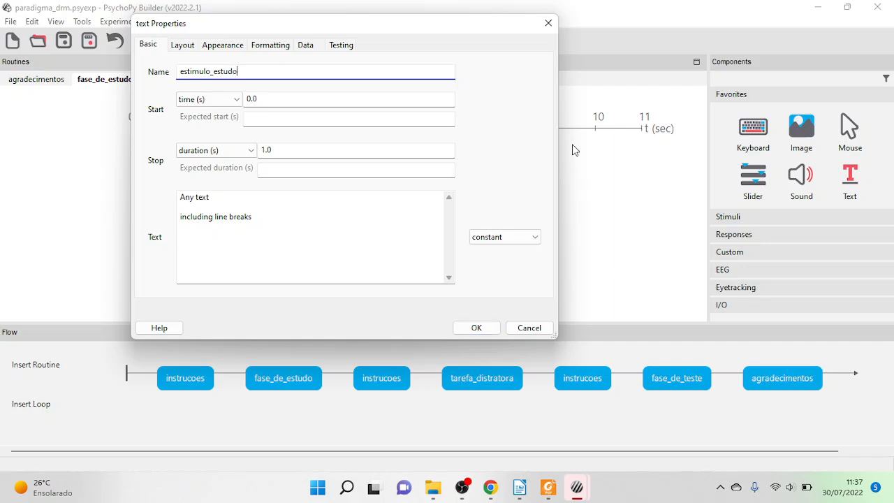
{"action": "left_click", "coordinate": [234, 156]}
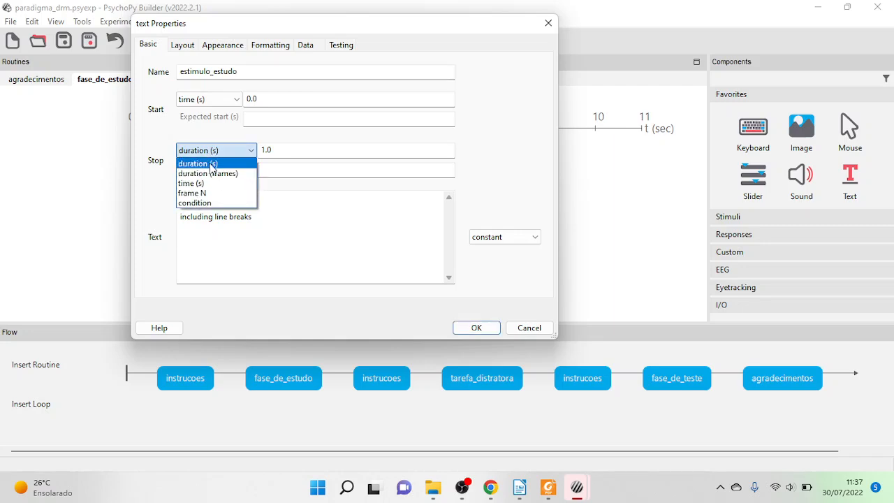
{"action": "left_click", "coordinate": [213, 165]}
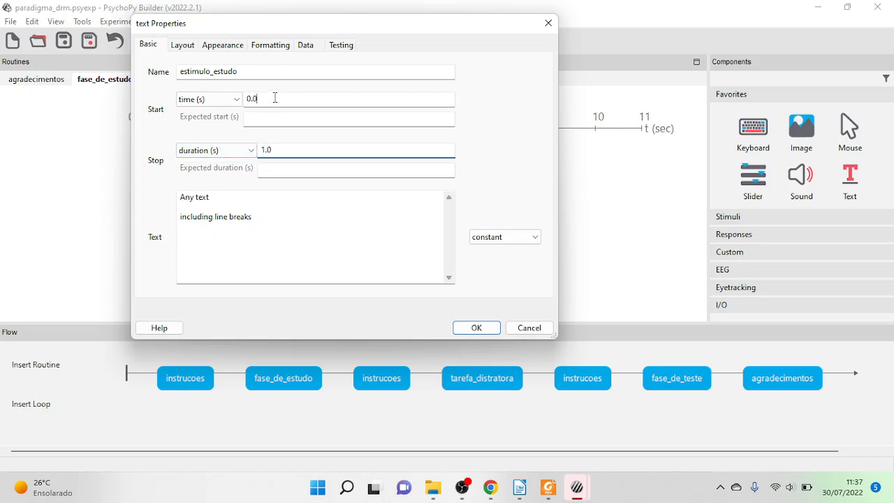
{"action": "left_click", "coordinate": [283, 222]}
Set the text component's spatial units to norm and its wrap width to 1.8
{"action": "left_click", "coordinate": [181, 45]}
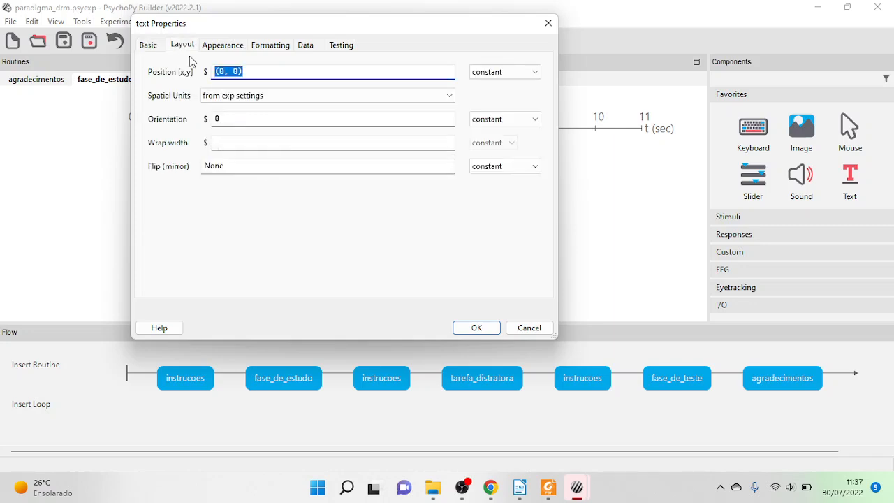
{"action": "left_click", "coordinate": [249, 102]}
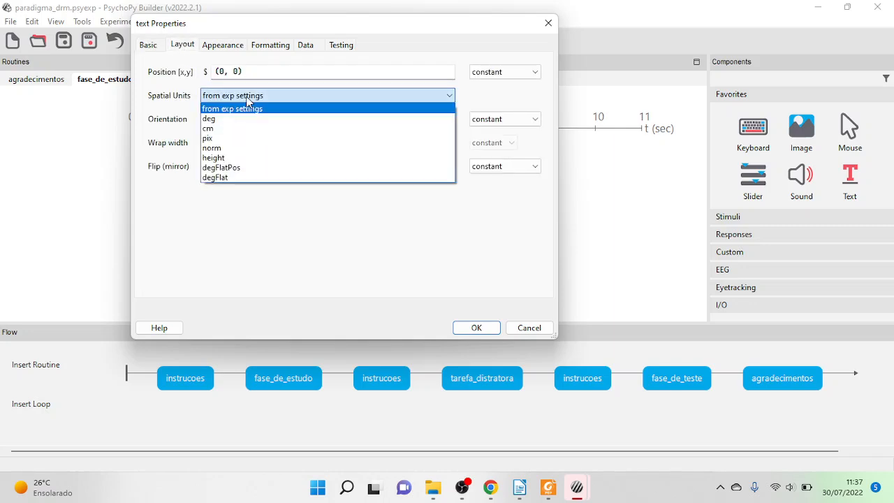
{"action": "left_click", "coordinate": [243, 146]}
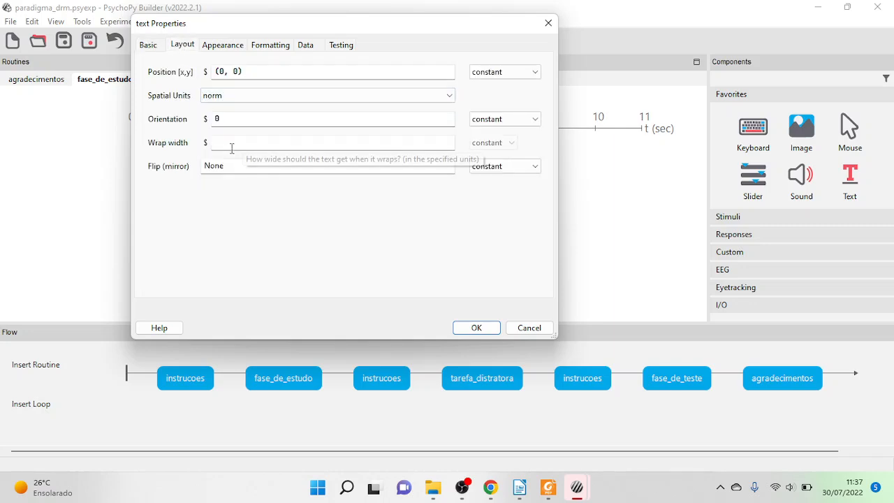
{"action": "left_click", "coordinate": [218, 143]}
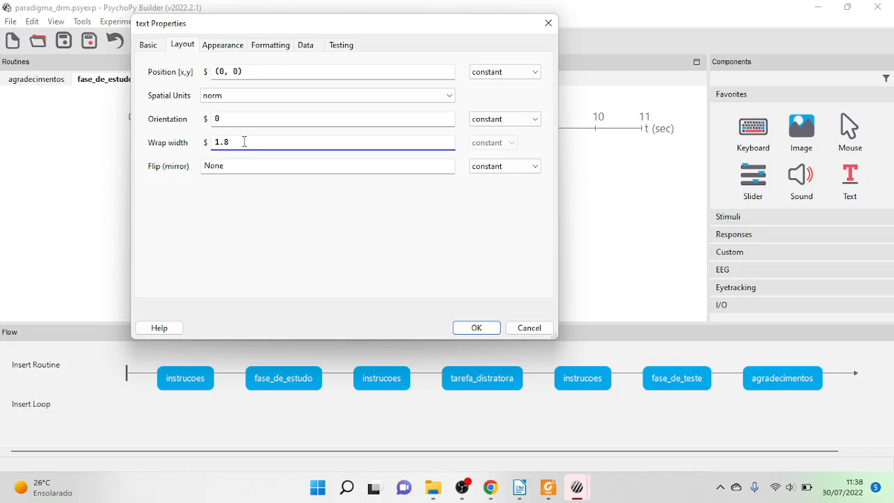
Set the text component's font to Times New Roman and its letter height to 0.1
{"action": "left_click", "coordinate": [225, 45]}
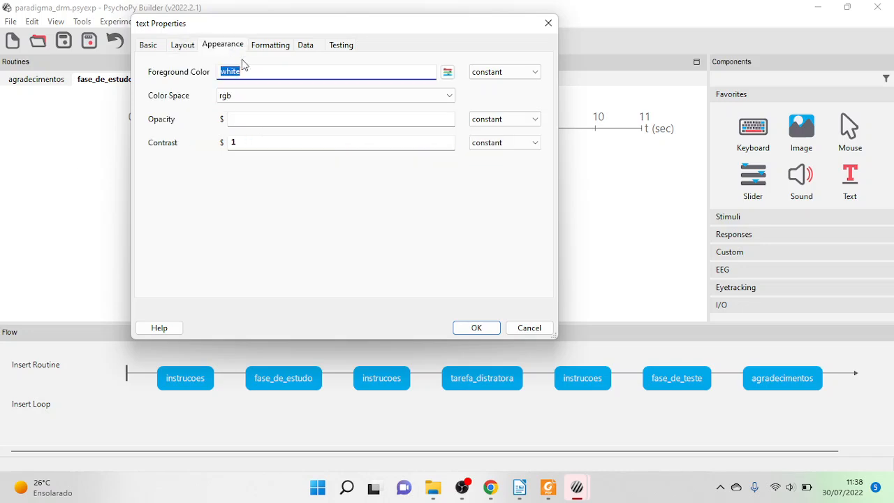
{"action": "left_click", "coordinate": [268, 45]}
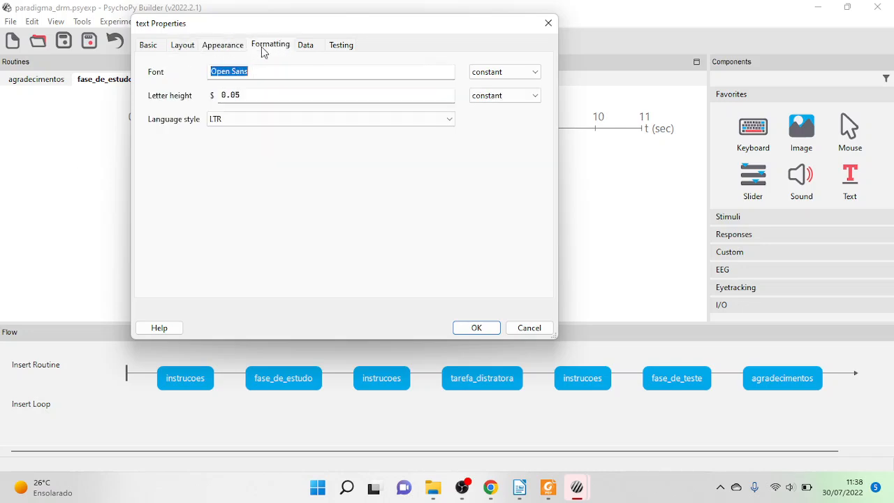
{"action": "type", "text": "Tim"}
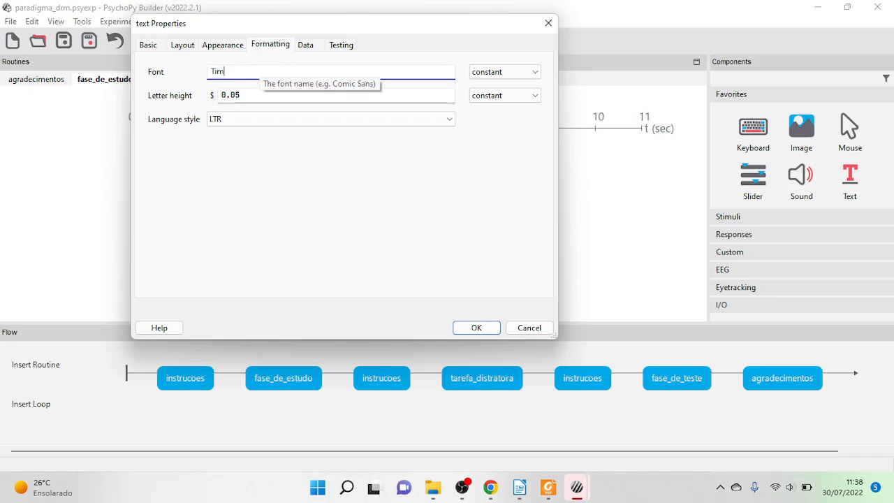
{"action": "type", "text": "es New Roman"}
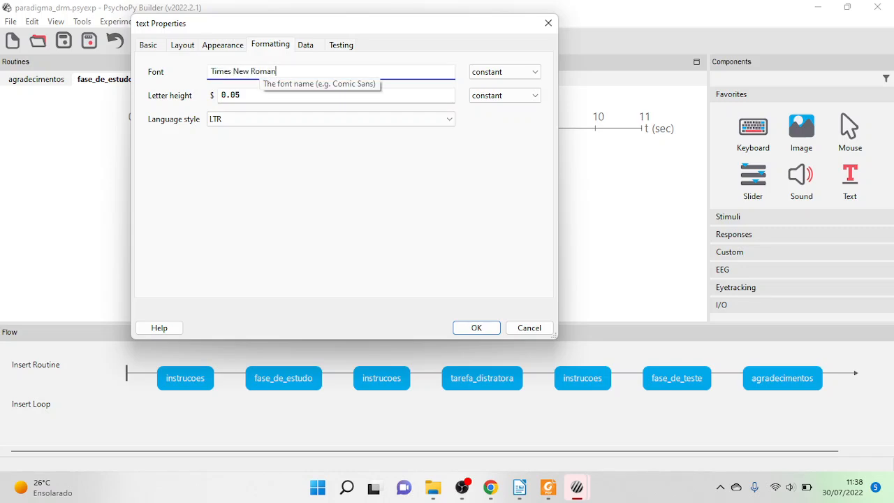
{"action": "left_click", "coordinate": [262, 98]}
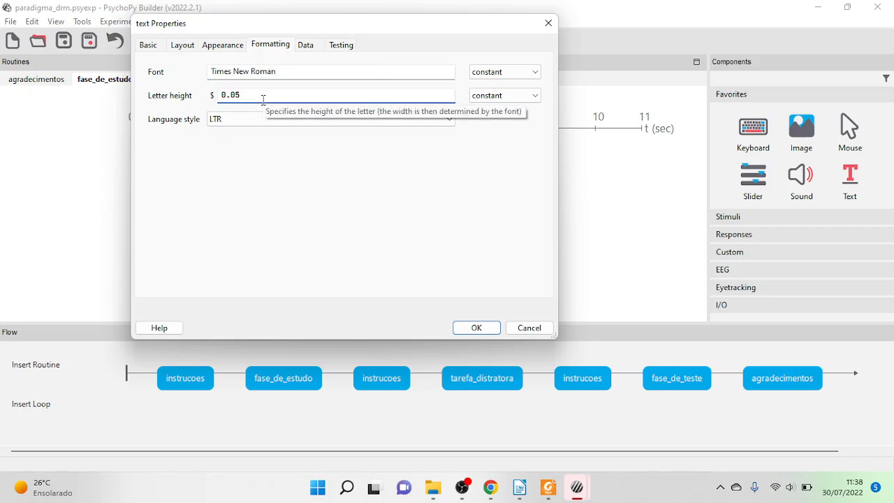
{"action": "type", "text": "1"}
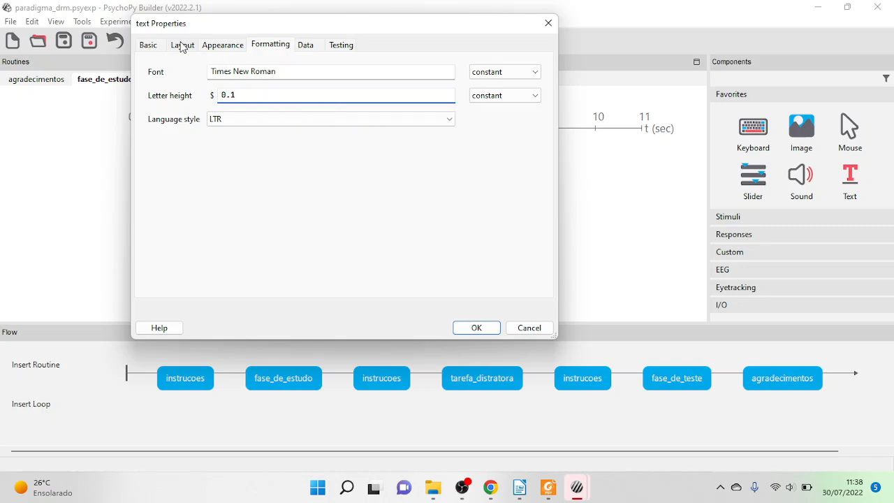
Look up the column heading of the agulha word list in the paradigma_drm folder and return to the component's text settings
{"action": "left_click", "coordinate": [182, 46]}
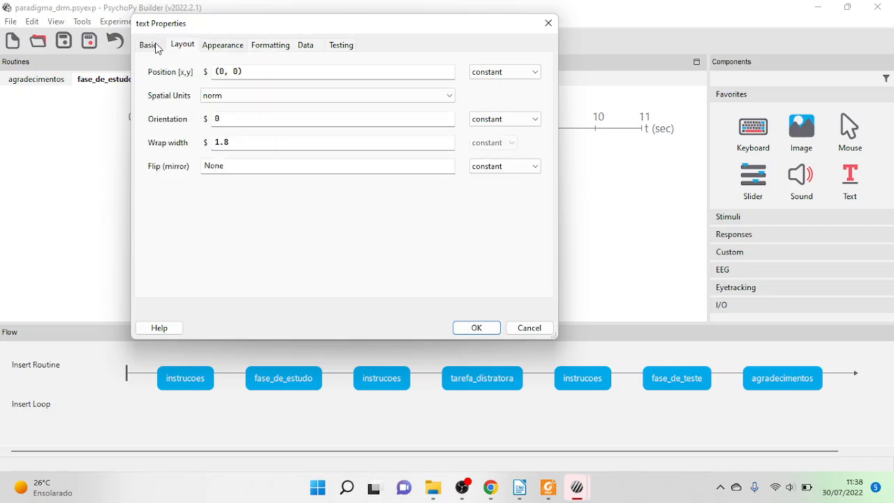
{"action": "left_click", "coordinate": [157, 47]}
{"action": "left_click_drag", "start_coordinate": [339, 270], "coordinate": [145, 161]}
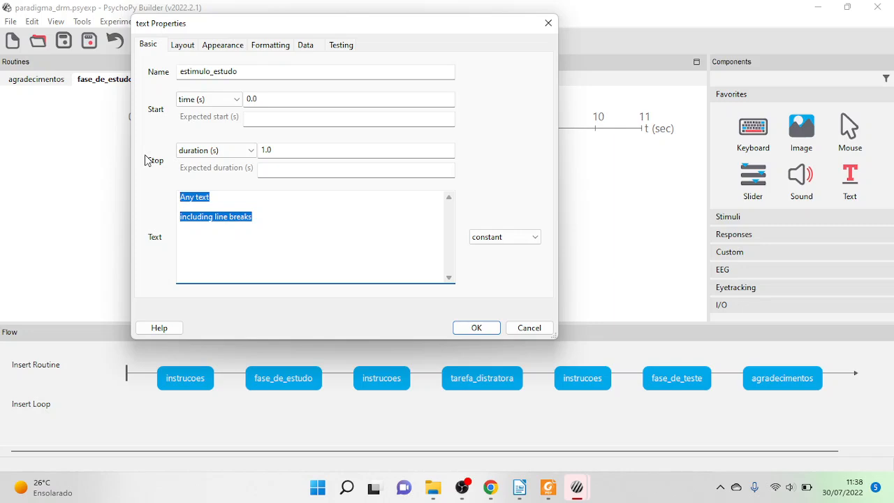
{"action": "left_click", "coordinate": [436, 491]}
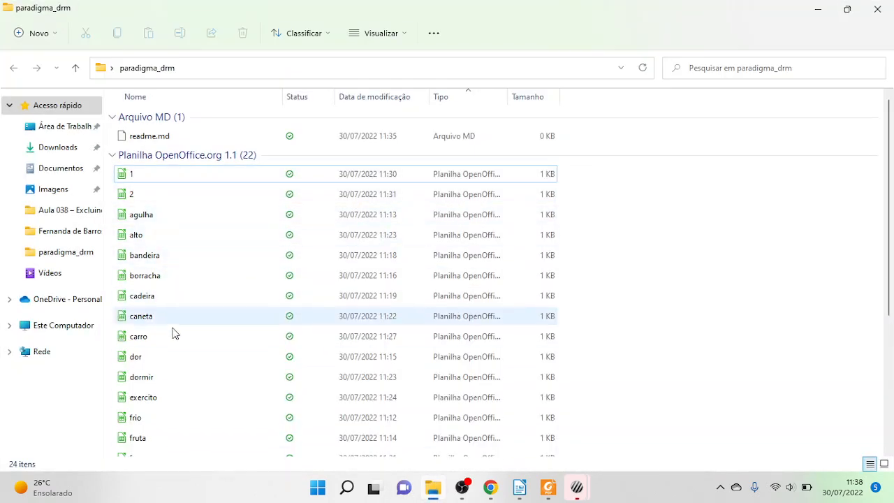
{"action": "double_click", "coordinate": [153, 218]}
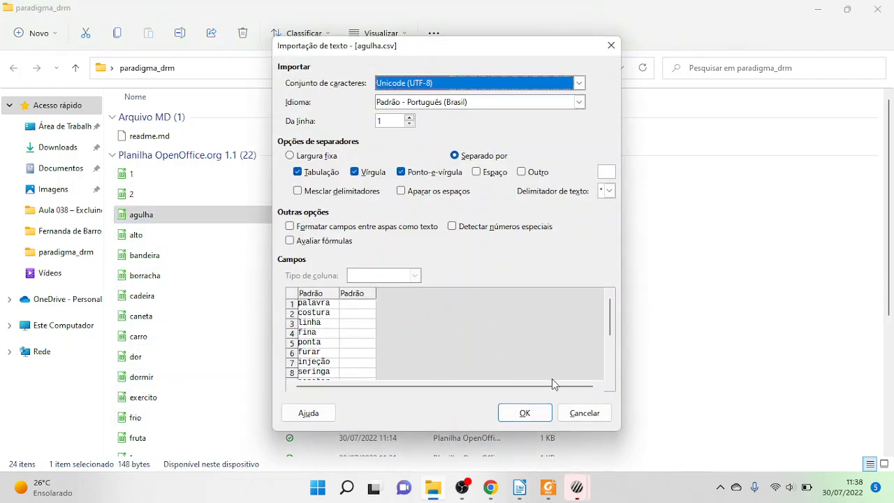
{"action": "left_click", "coordinate": [585, 414]}
{"action": "mouse_move", "coordinate": [579, 489]}
{"action": "left_click", "coordinate": [648, 413]}
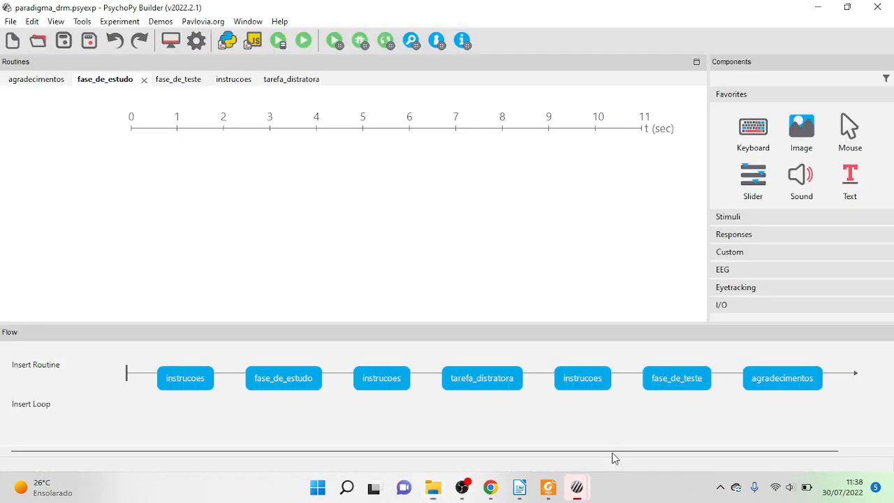
{"action": "left_click", "coordinate": [729, 427]}
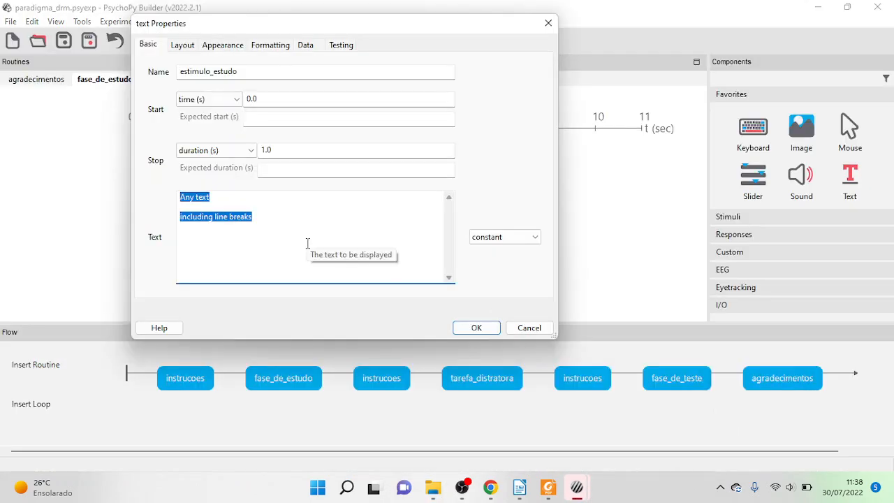
Set the component's displayed text to $palavra, updated with set every repeat, and confirm the component
{"action": "type", "text": "$palavra"}
{"action": "left_click", "coordinate": [508, 238]}
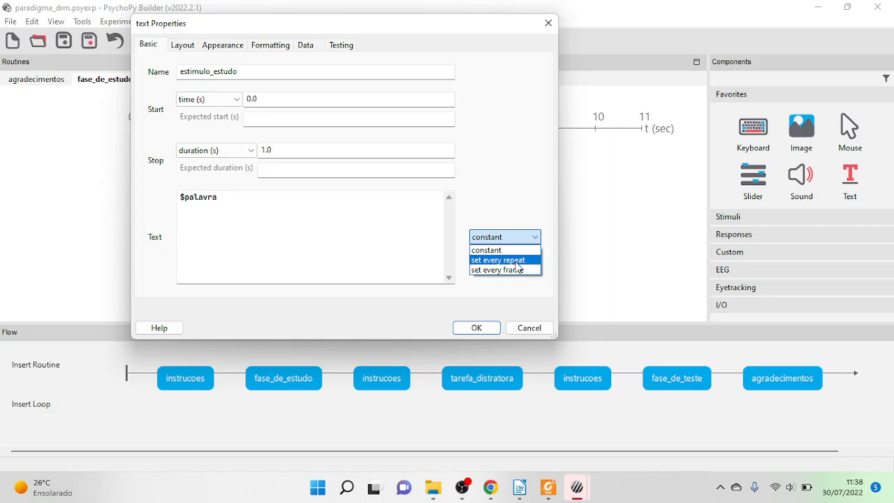
{"action": "left_click", "coordinate": [516, 261]}
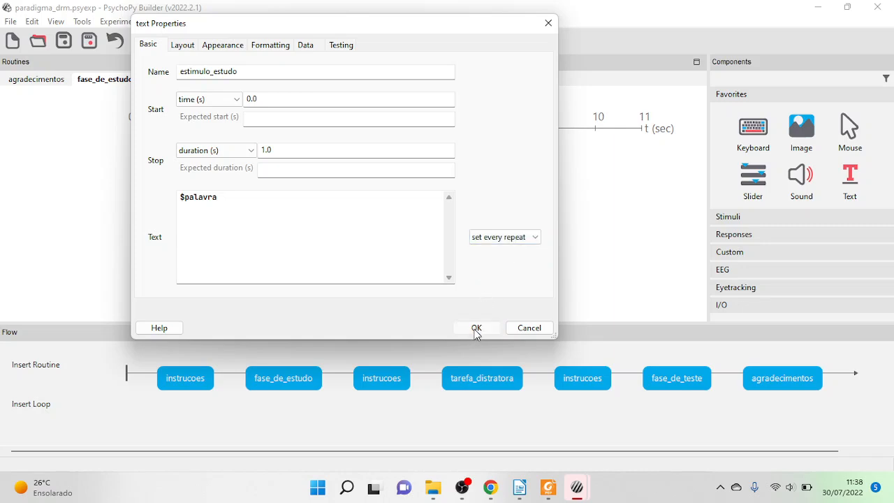
{"action": "left_click", "coordinate": [476, 329]}
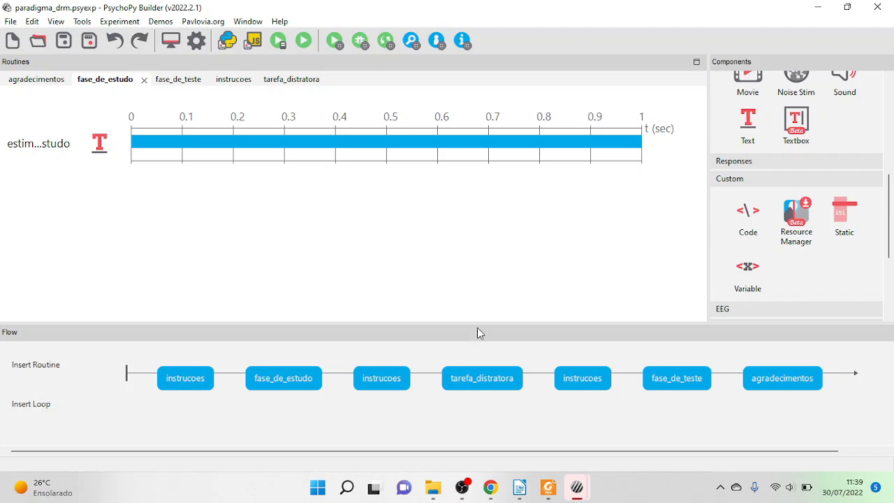
Check the interval between trials in the LibreOffice Writer instructions document and return to PsychoPy Builder
{"action": "left_click", "coordinate": [520, 487]}
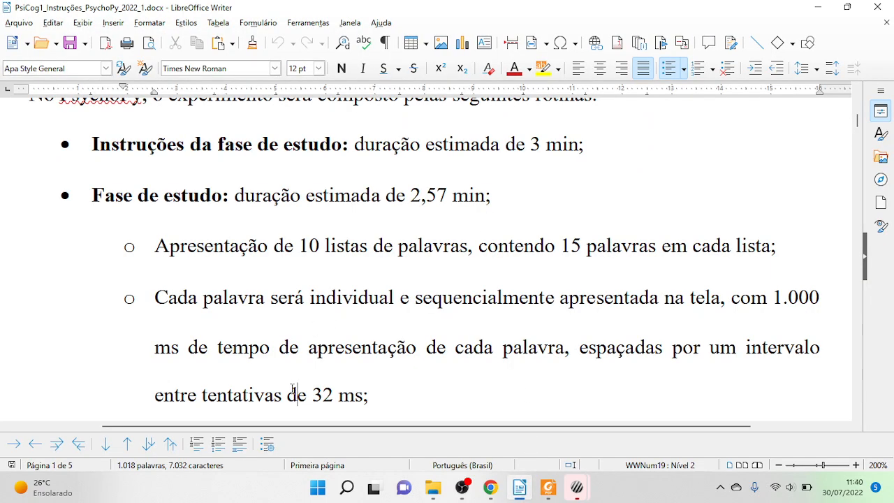
{"action": "left_click_drag", "start_coordinate": [363, 393], "coordinate": [296, 394]}
{"action": "left_click", "coordinate": [266, 393]}
{"action": "left_click", "coordinate": [729, 381]}
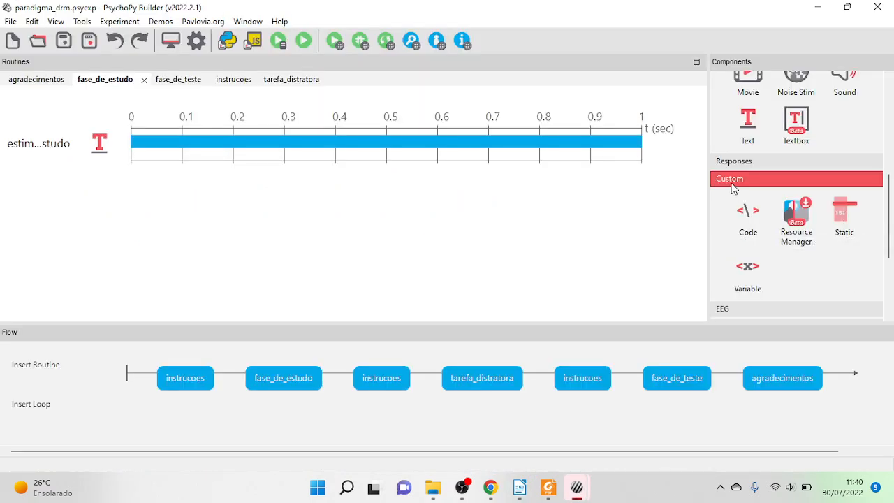
Add a Static component to the fase_de_estudo routine, starting at 1 s and lasting 32 ms
{"action": "left_click", "coordinate": [845, 225]}
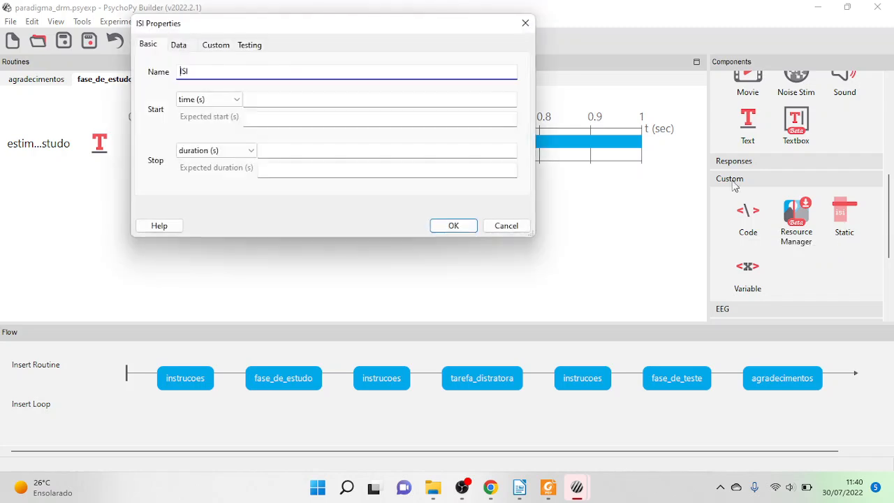
{"action": "left_click", "coordinate": [274, 97]}
{"action": "type", "text": "1"}
{"action": "left_click", "coordinate": [287, 152]}
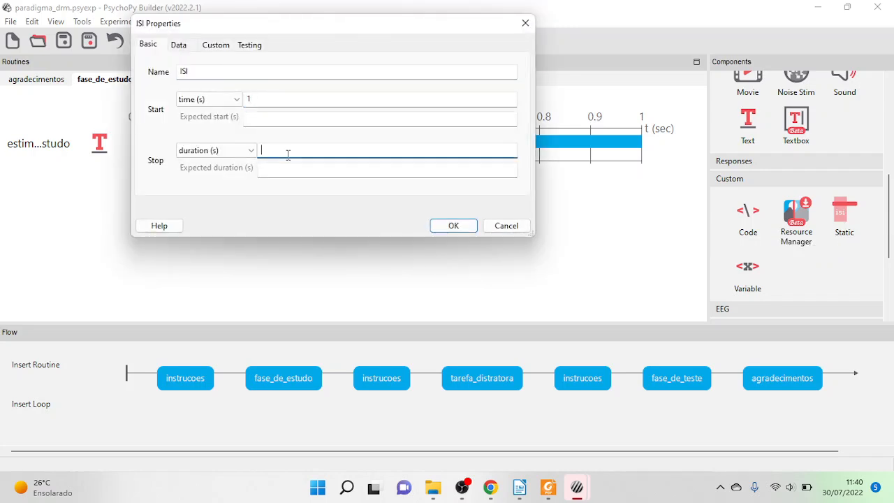
{"action": "type", "text": "32"}
{"action": "type", "text": "0."}
{"action": "left_click_drag", "start_coordinate": [269, 149], "coordinate": [289, 151]}
{"action": "left_click", "coordinate": [443, 227]}
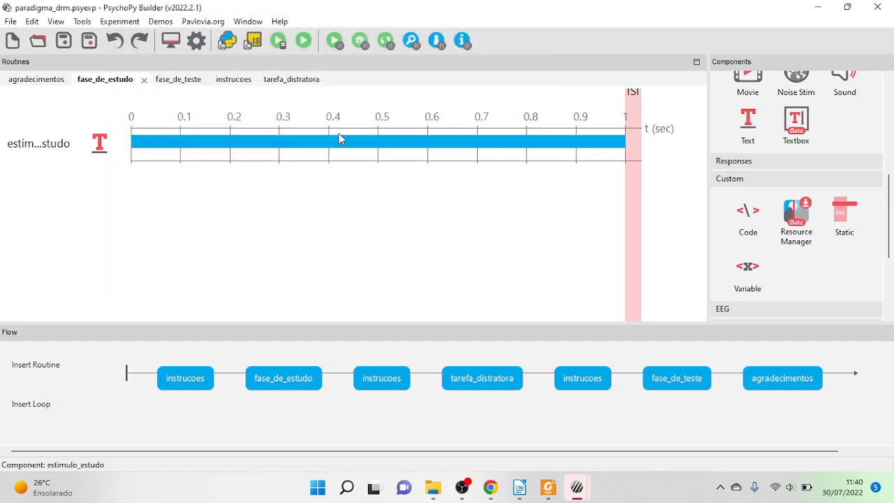
Check the text and update setting in the estimulo_estudo component's properties, and close them
{"action": "double_click", "coordinate": [99, 146]}
{"action": "left_click_drag", "start_coordinate": [277, 216], "coordinate": [128, 204]}
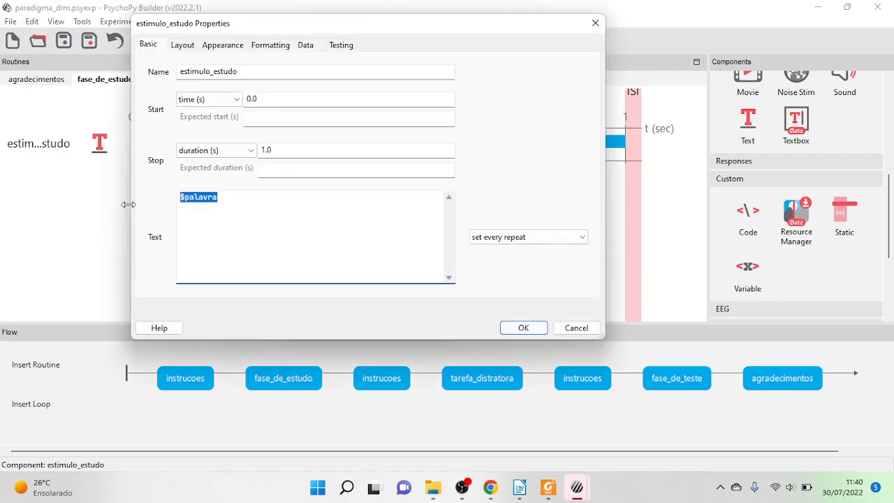
{"action": "left_click", "coordinate": [529, 329]}
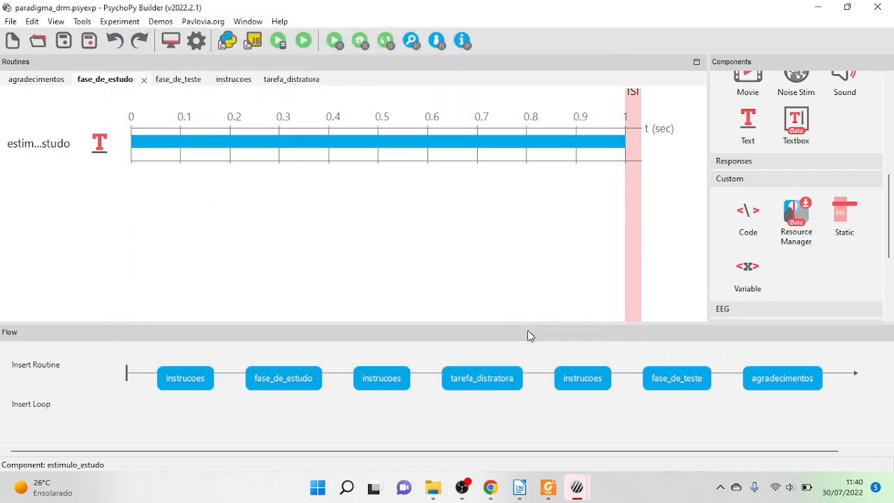
Insert a loop around the fase_de_estudo routine in the flow and set its nReps to 1
{"action": "left_click", "coordinate": [49, 411]}
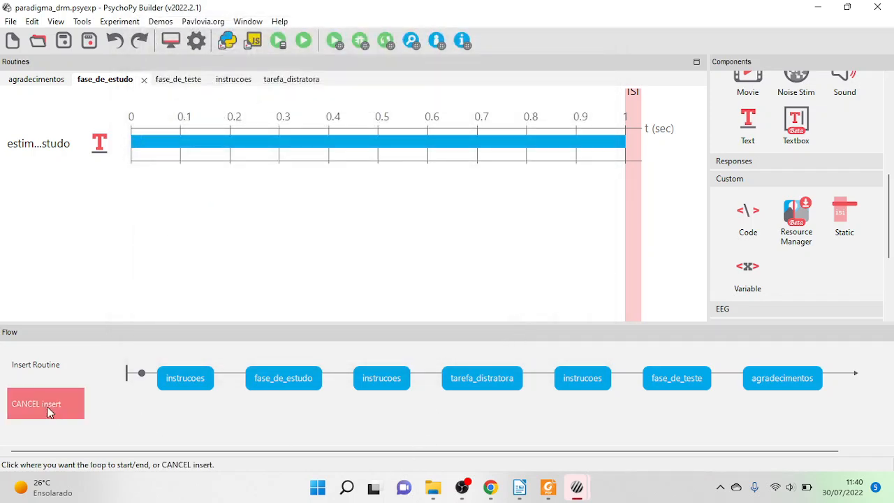
{"action": "left_click", "coordinate": [230, 375]}
{"action": "left_click", "coordinate": [335, 381]}
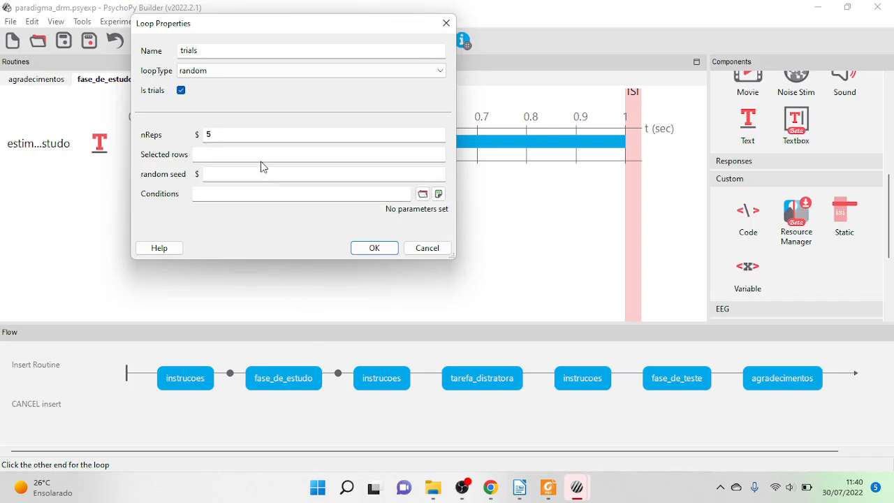
{"action": "double_click", "coordinate": [208, 135]}
{"action": "type", "text": "1"}
Name the loop lista_de_estudo, set its loopType to sequential, and confirm it with no conditions file
{"action": "double_click", "coordinate": [250, 53]}
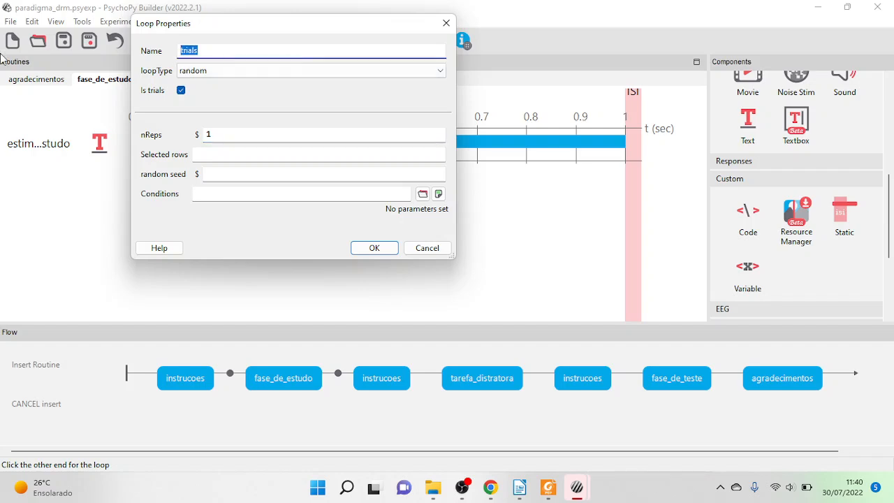
{"action": "type", "text": "listas_de_estudo"}
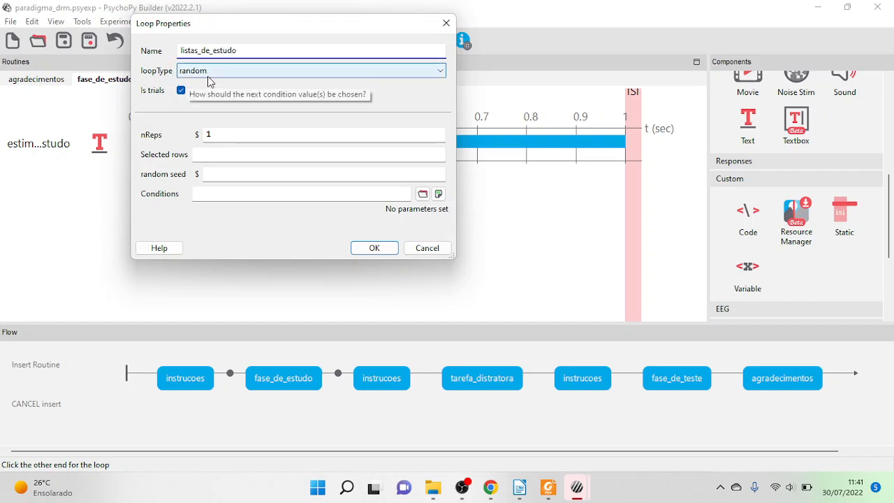
{"action": "left_click", "coordinate": [201, 50]}
{"action": "key", "text": "BackSpace"}
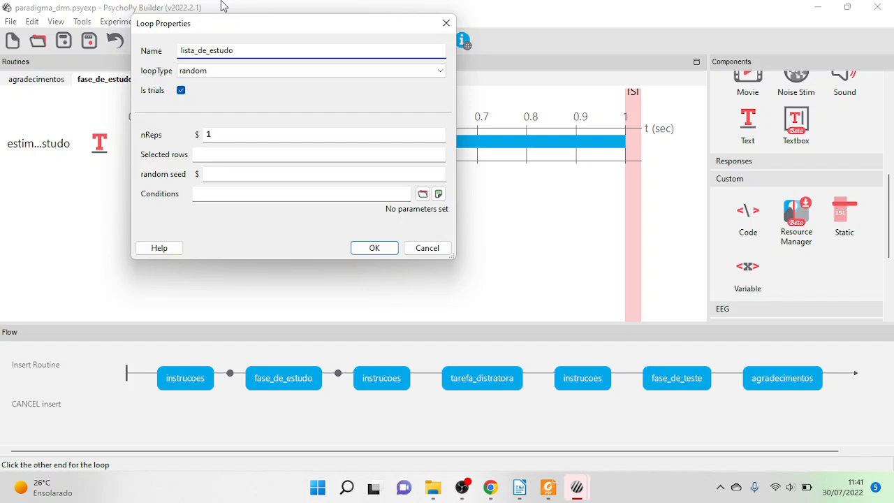
{"action": "left_click", "coordinate": [214, 74]}
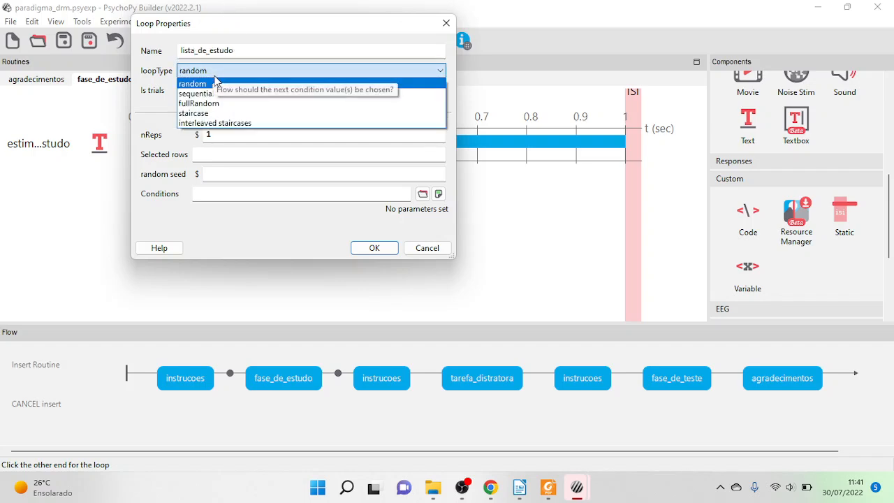
{"action": "left_click", "coordinate": [219, 95]}
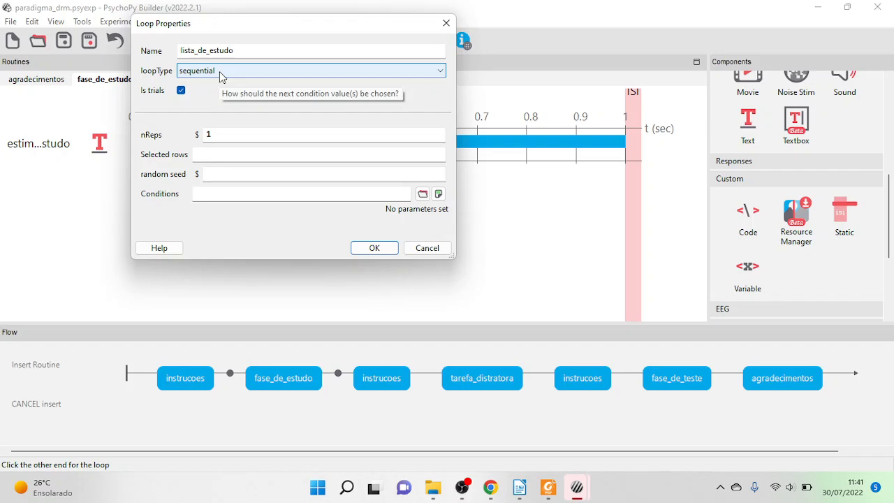
{"action": "left_click", "coordinate": [231, 194]}
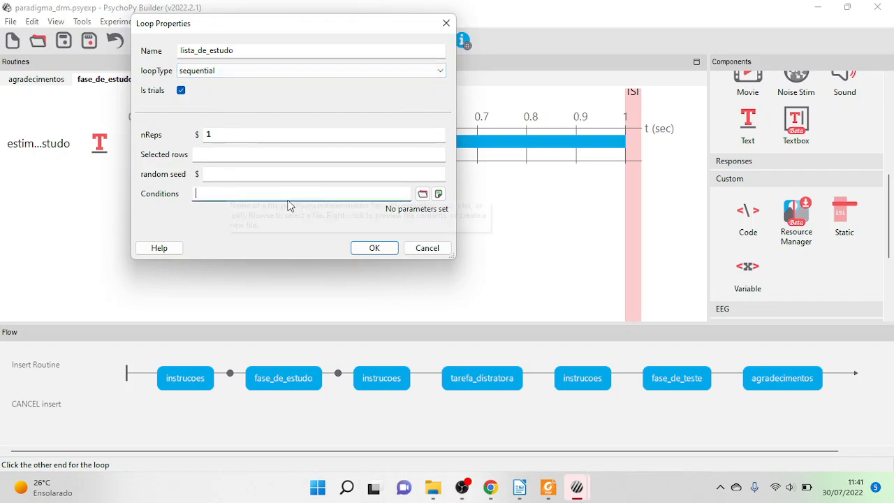
{"action": "left_click", "coordinate": [374, 249]}
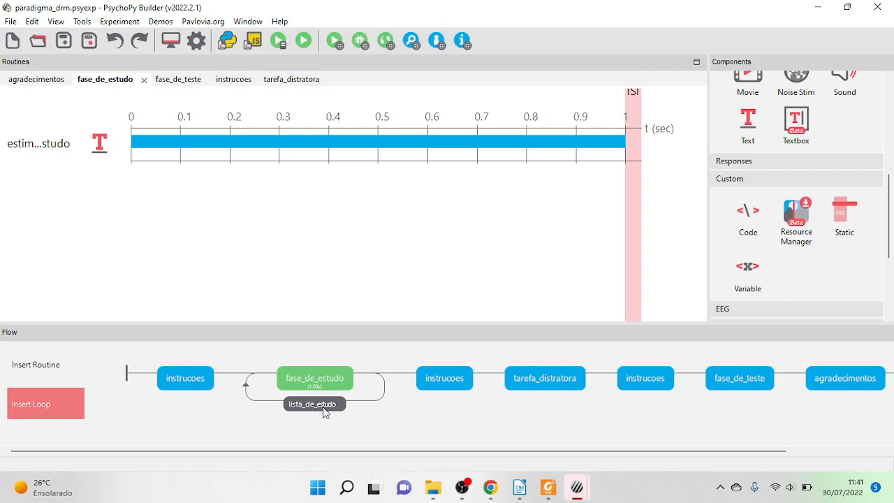
Examine the word lists in agulha.csv and carro.csv from the paradigma_drm folder in File Explorer, cancelling each import
{"action": "left_click", "coordinate": [433, 490]}
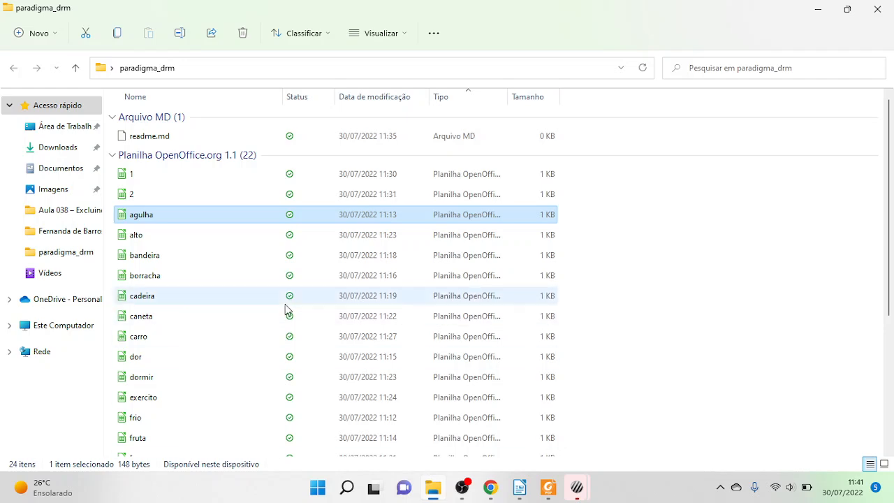
{"action": "double_click", "coordinate": [203, 218]}
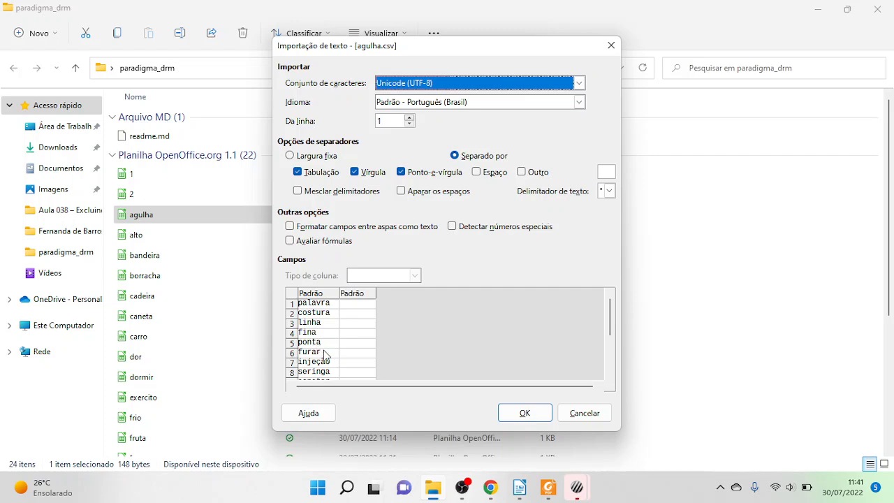
{"action": "scroll", "coordinate": [326, 367], "scroll_direction": "down", "scroll_amount": 5}
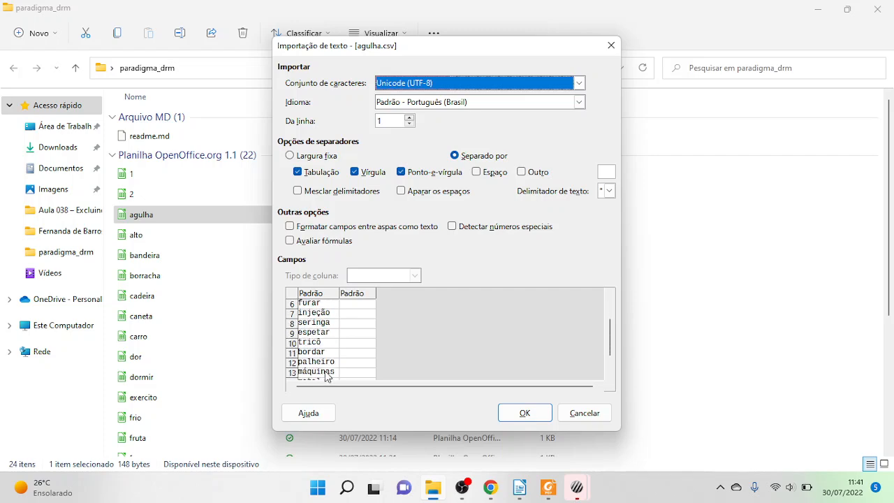
{"action": "left_click", "coordinate": [579, 414]}
{"action": "double_click", "coordinate": [187, 342]}
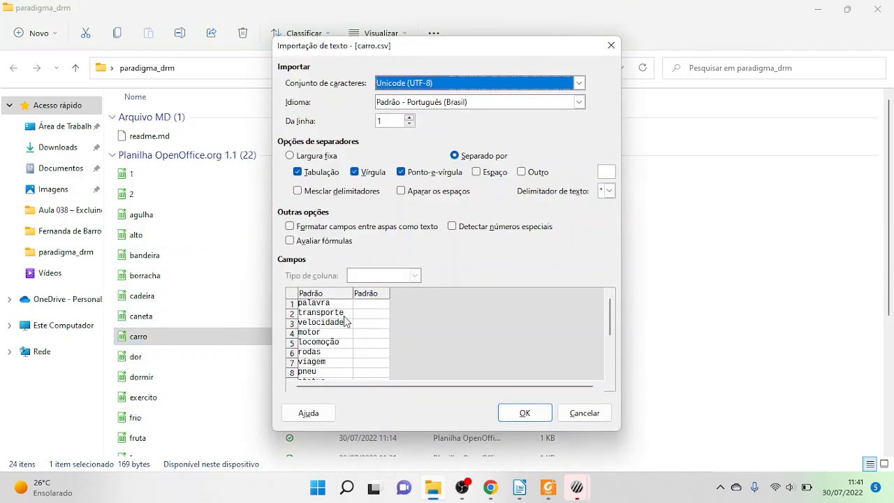
{"action": "scroll", "coordinate": [342, 350], "scroll_direction": "down", "scroll_amount": 3}
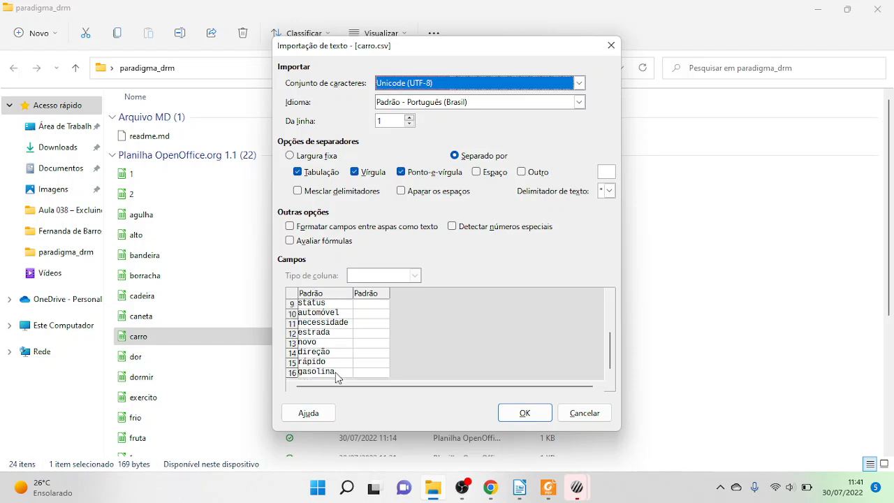
{"action": "left_click", "coordinate": [566, 413]}
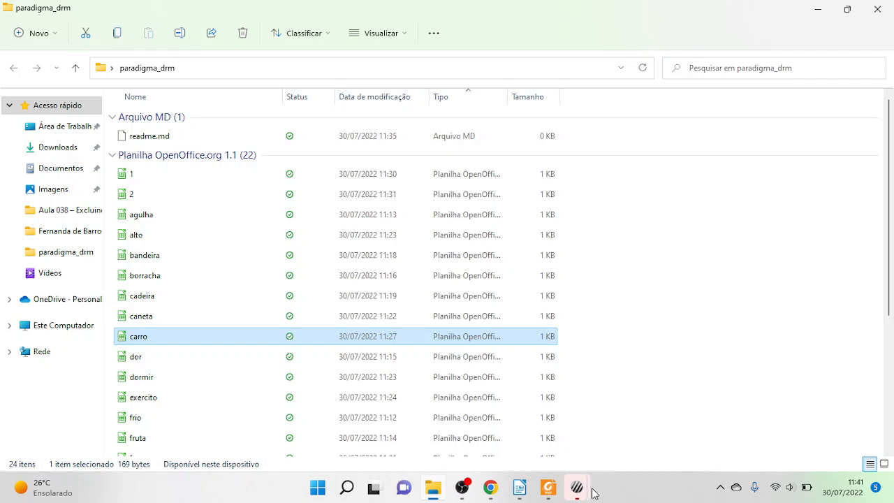
Return to PsychoPy Builder, check the lista_de_estudo loop's properties, and close them without changes
{"action": "mouse_move", "coordinate": [578, 492]}
{"action": "left_click", "coordinate": [664, 427]}
{"action": "left_click", "coordinate": [307, 400]}
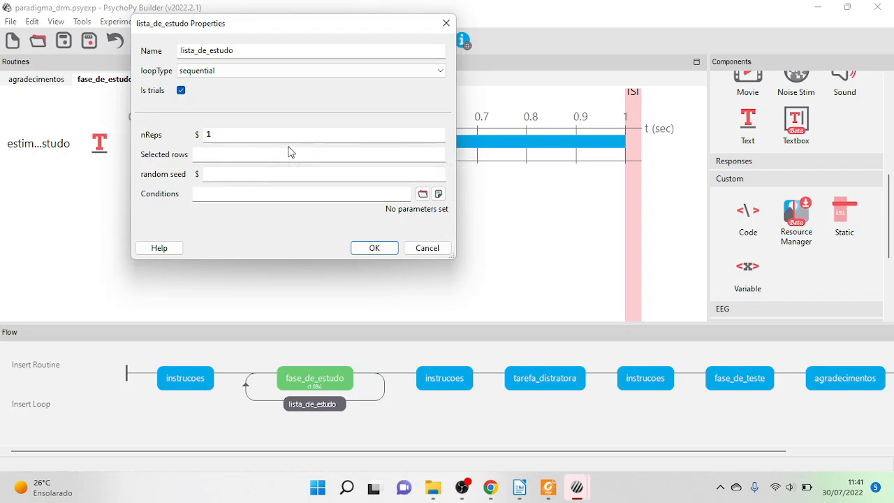
{"action": "left_click", "coordinate": [427, 249]}
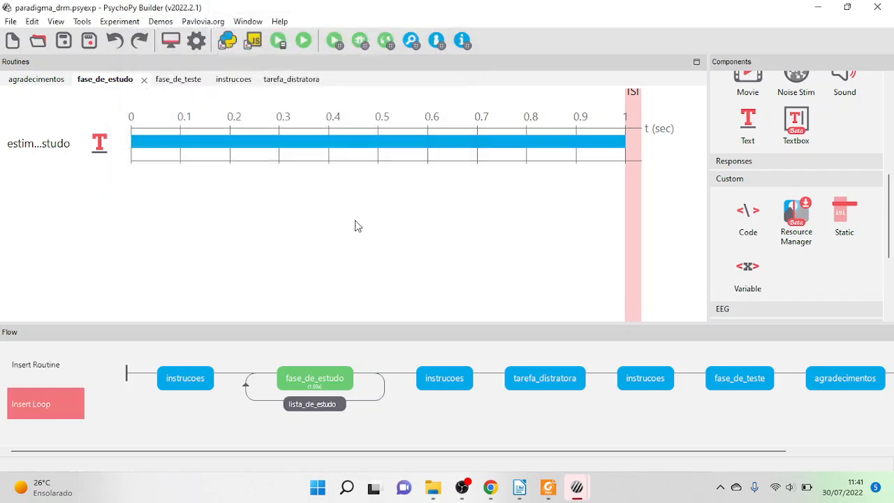
Insert an outer loop in the flow enclosing the fase_de_estudo routine and its lista_de_estudo loop
{"action": "left_click", "coordinate": [67, 358]}
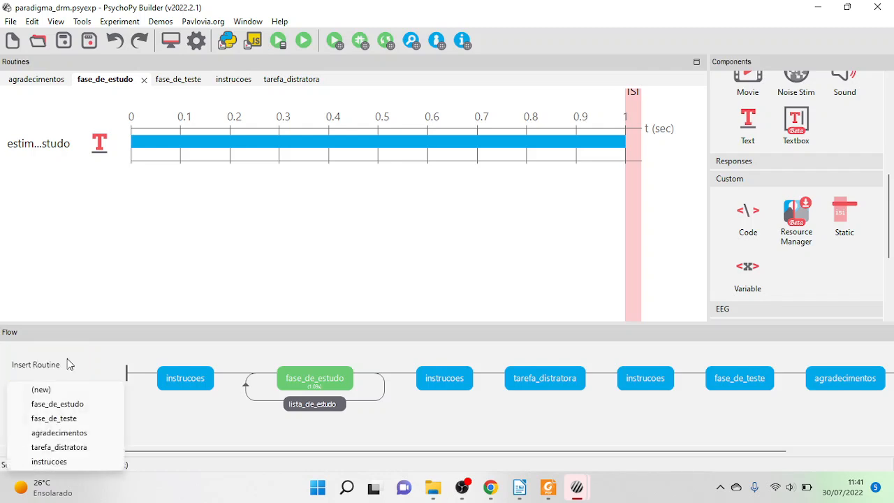
{"action": "left_click", "coordinate": [127, 357]}
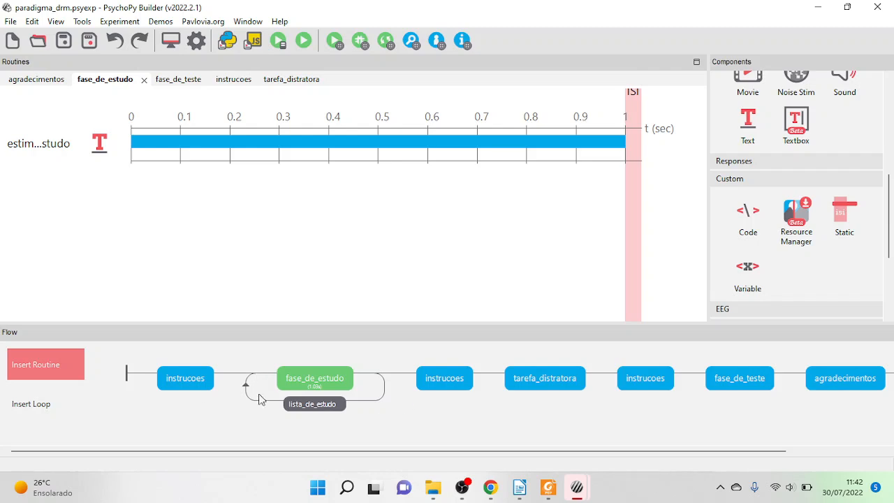
{"action": "left_click", "coordinate": [62, 405]}
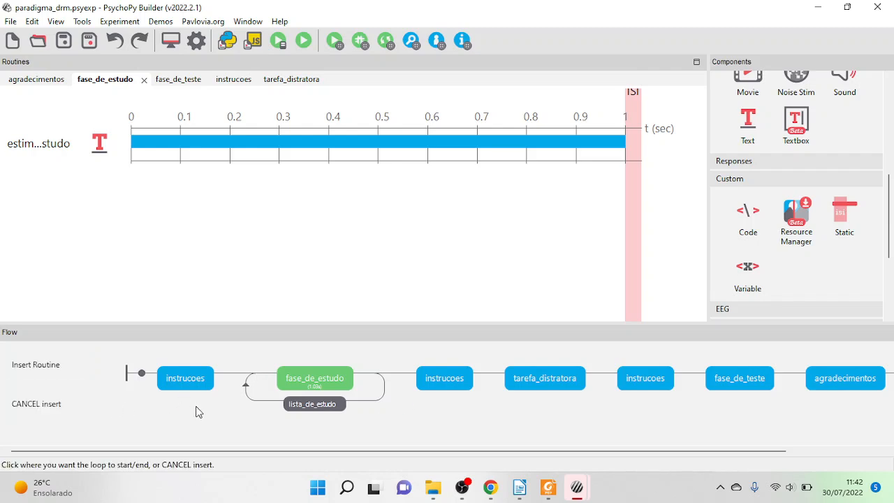
{"action": "left_click", "coordinate": [231, 377]}
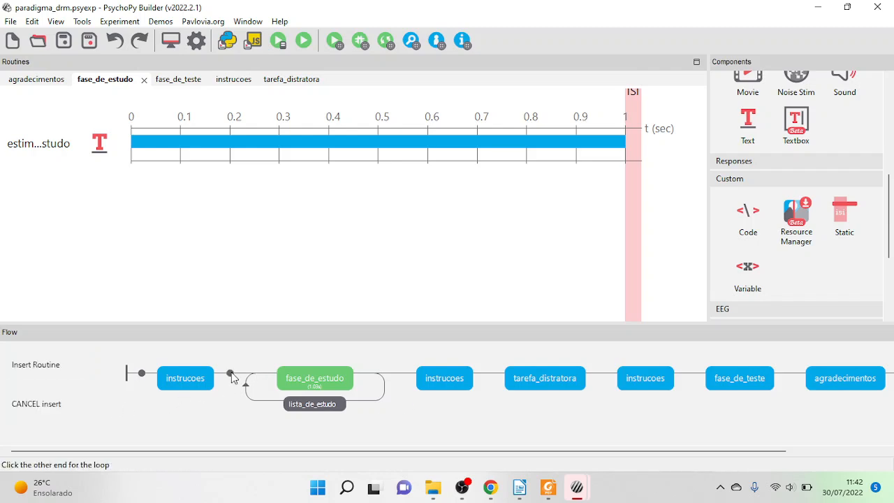
{"action": "left_click", "coordinate": [401, 376]}
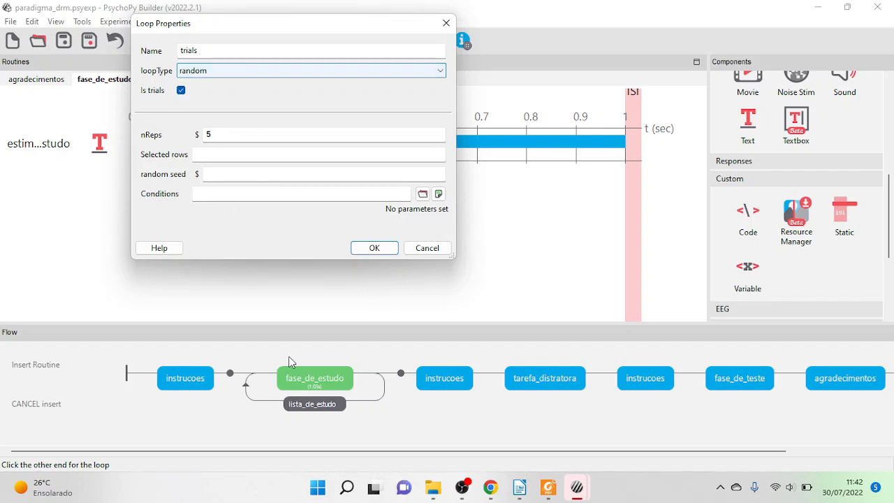
Name the outer loop sorteia_listas, turn off Is trials, set nReps to 1 with random loopType, and confirm it
{"action": "double_click", "coordinate": [219, 53]}
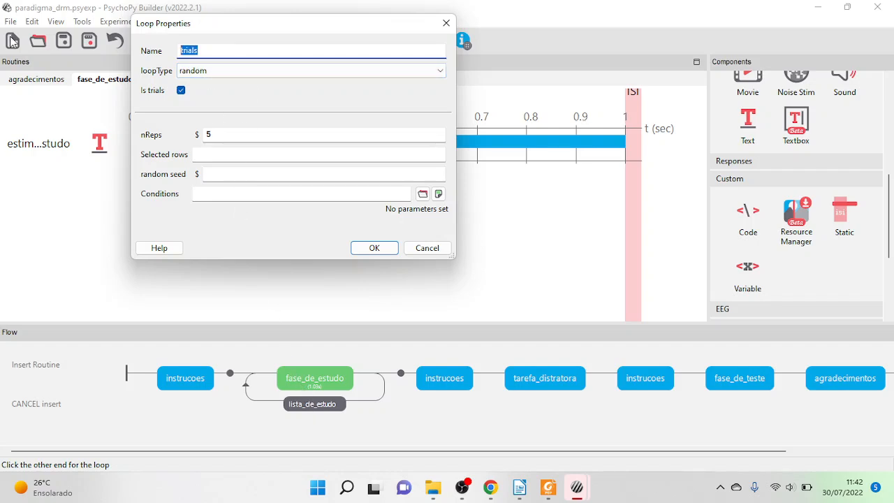
{"action": "type", "text": "sorteia_listas"}
{"action": "left_click", "coordinate": [181, 90]}
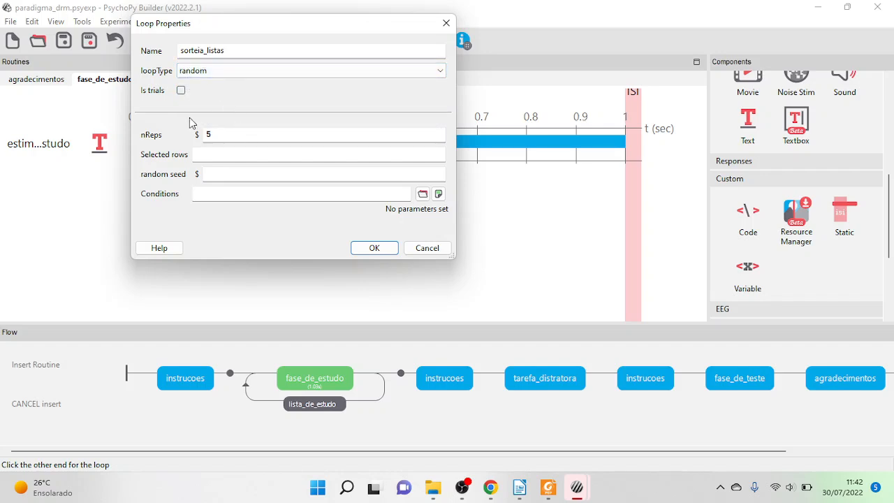
{"action": "double_click", "coordinate": [213, 132]}
{"action": "type", "text": "1"}
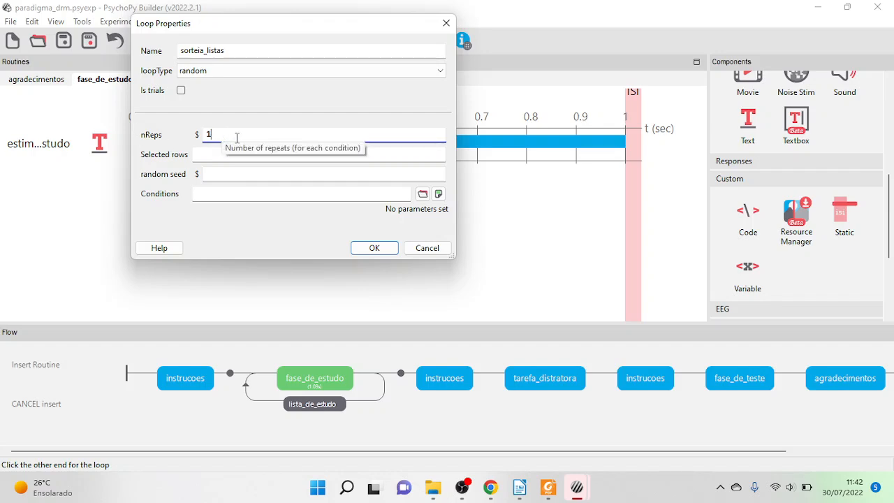
{"action": "left_click", "coordinate": [367, 195]}
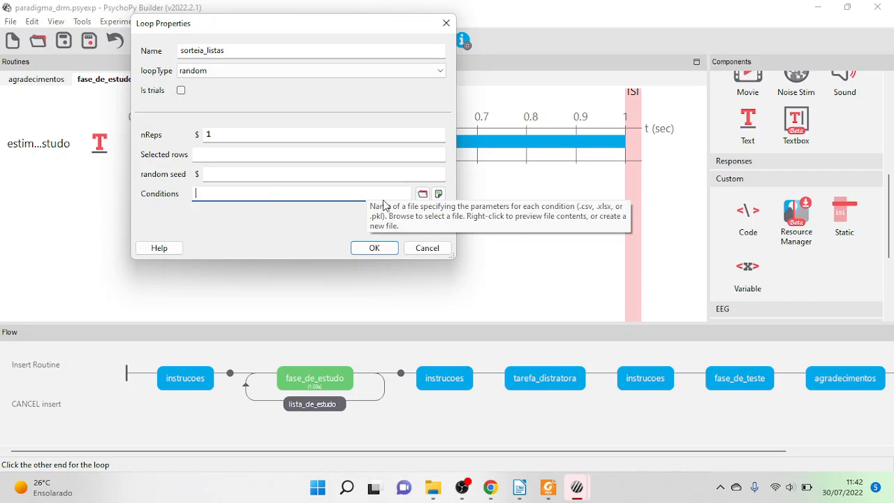
{"action": "left_click", "coordinate": [374, 250]}
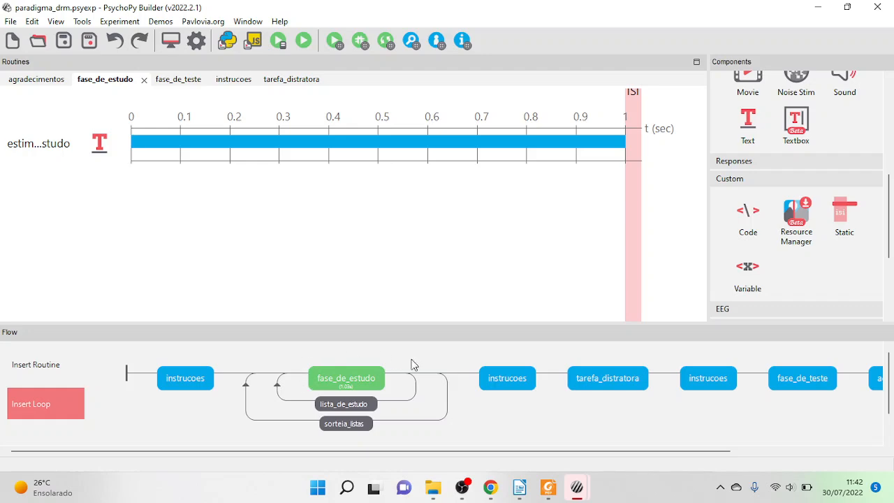
Preview the words of carro.csv from File Explorer and check the sorteia_listas loop's properties in PsychoPy Builder
{"action": "left_click", "coordinate": [434, 487]}
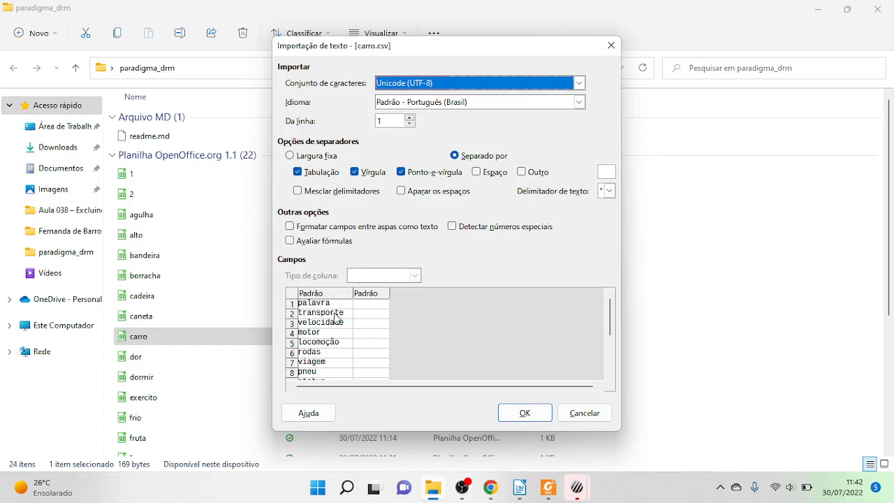
{"action": "scroll", "coordinate": [322, 327], "scroll_direction": "down", "scroll_amount": 3}
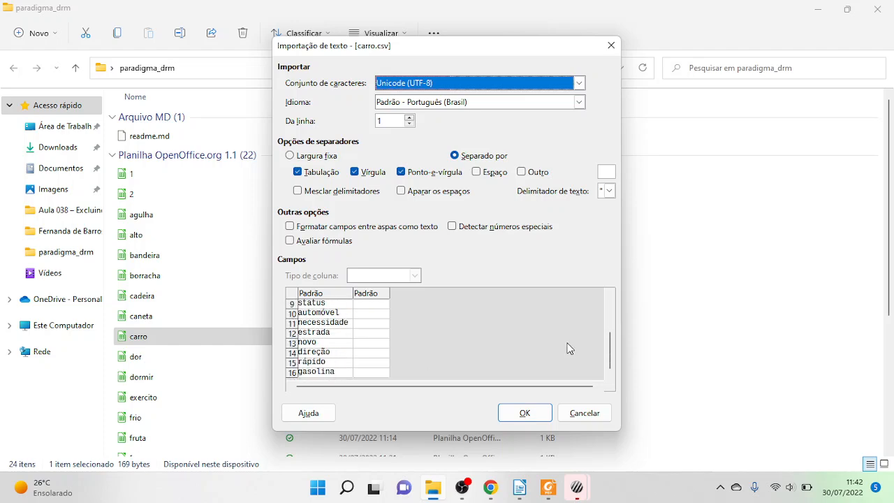
{"action": "mouse_move", "coordinate": [577, 487]}
{"action": "left_click", "coordinate": [664, 440]}
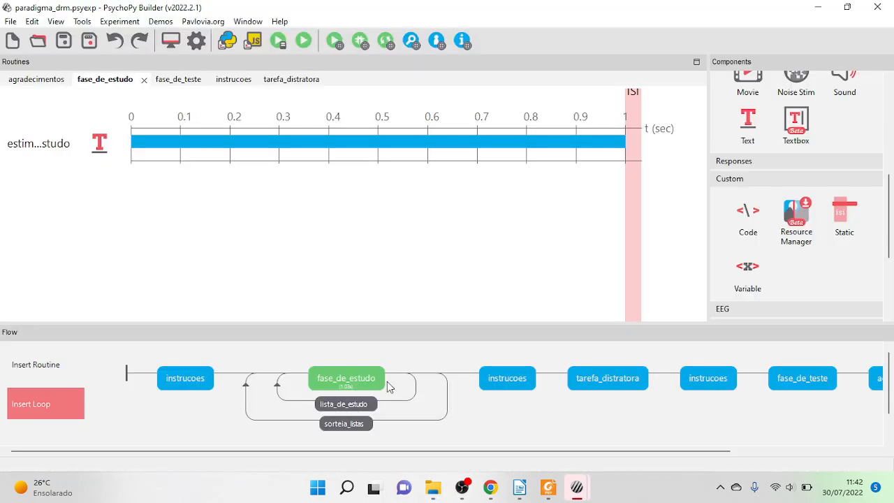
{"action": "left_click", "coordinate": [346, 424]}
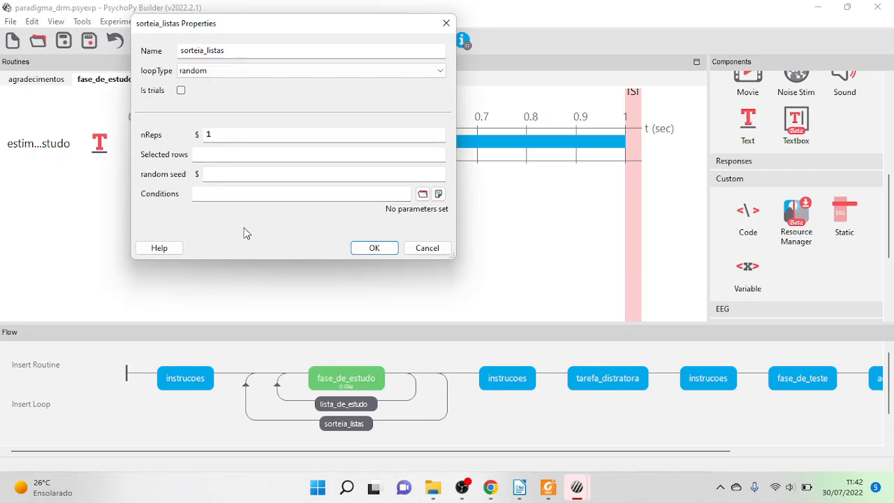
{"action": "left_click", "coordinate": [428, 248]}
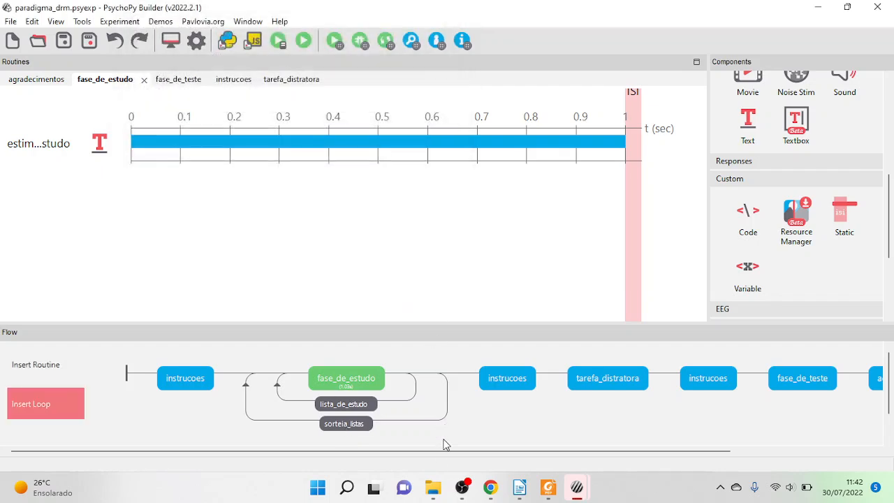
Locate file 1 in the paradigma_drm folder and view 1.csv's arquivo column in LibreOffice Calc
{"action": "mouse_move", "coordinate": [434, 494]}
{"action": "left_click", "coordinate": [424, 424]}
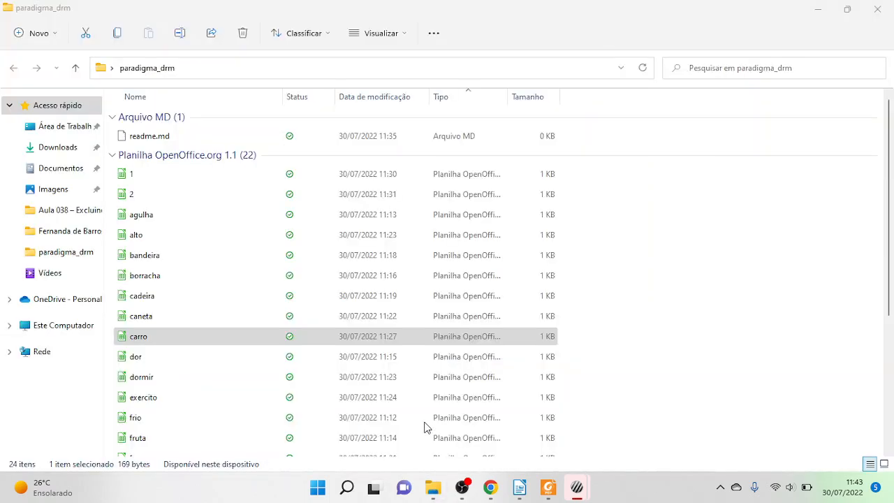
{"action": "left_click", "coordinate": [165, 174]}
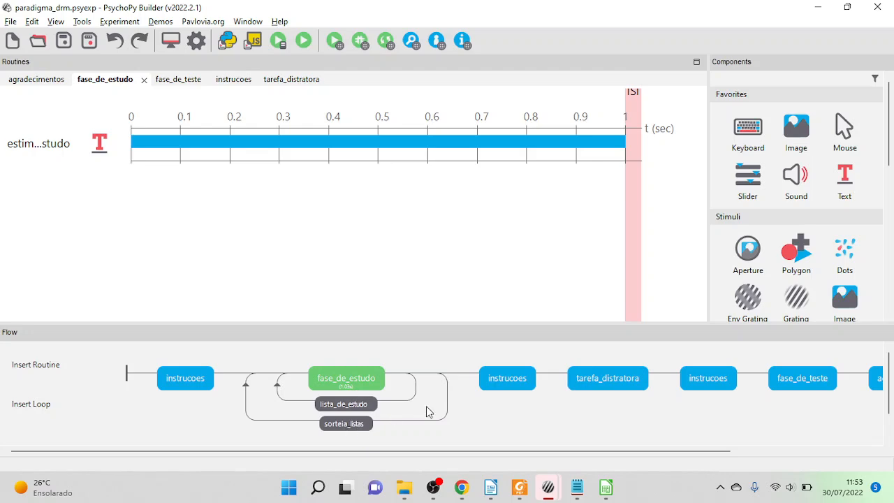
{"action": "left_click", "coordinate": [608, 489]}
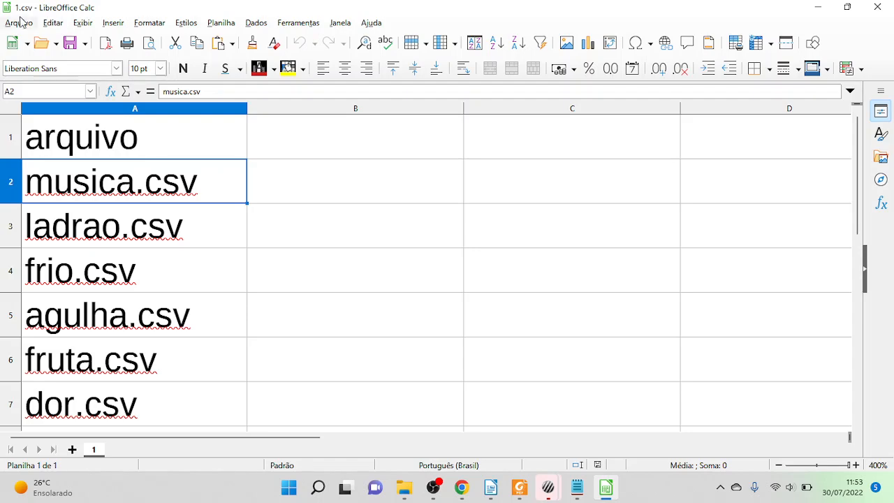
Set the font color of row 8, borracha.csv, to red in 1.csv
{"action": "scroll", "coordinate": [106, 224], "scroll_direction": "down", "scroll_amount": 4}
{"action": "scroll", "coordinate": [63, 286], "scroll_direction": "up", "scroll_amount": 4}
{"action": "scroll", "coordinate": [42, 325], "scroll_direction": "down", "scroll_amount": 1}
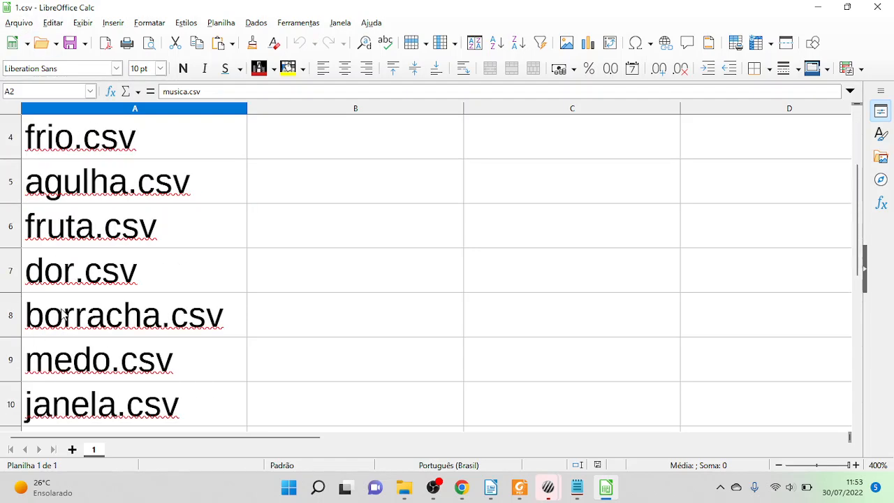
{"action": "left_click", "coordinate": [9, 316]}
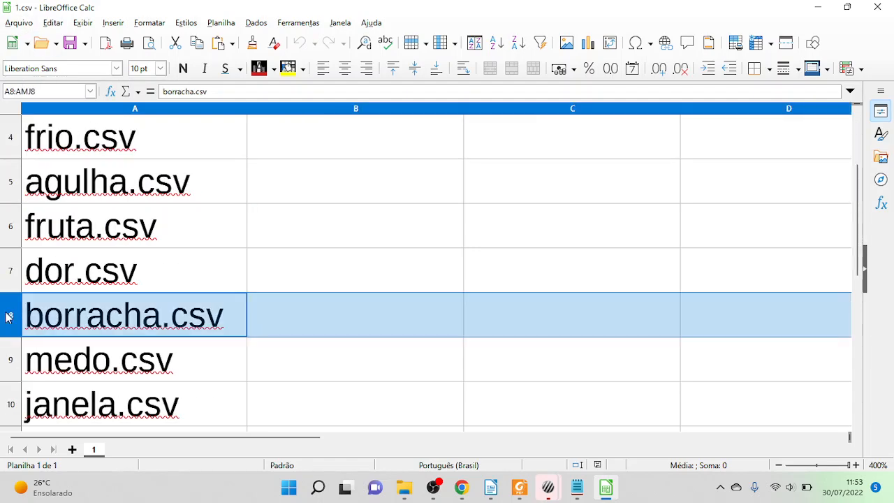
{"action": "left_click", "coordinate": [274, 69]}
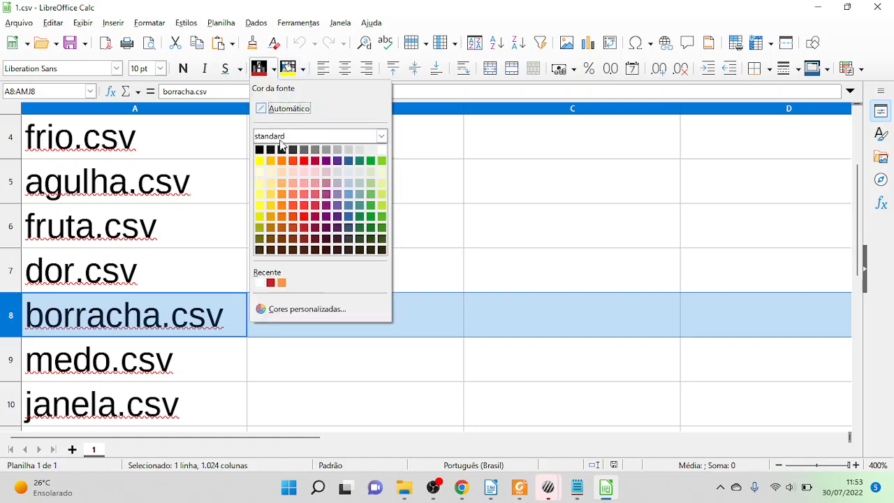
{"action": "left_click", "coordinate": [304, 161]}
{"action": "left_click", "coordinate": [269, 246]}
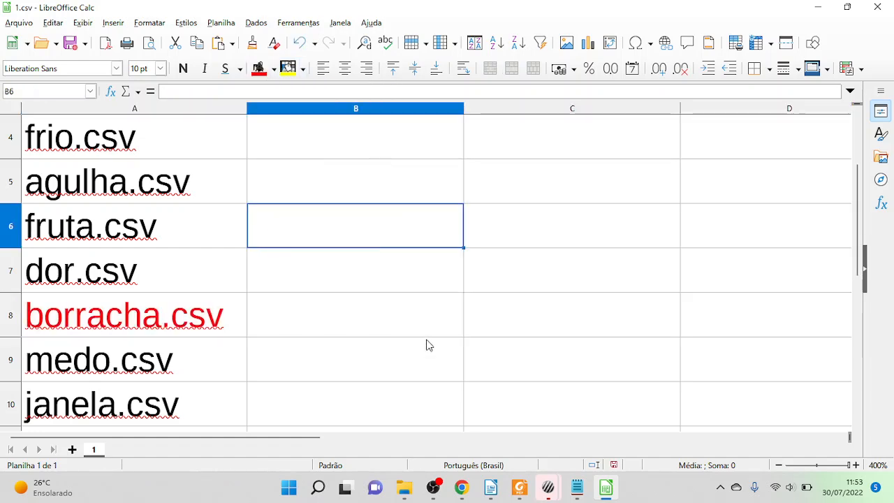
Open borracha.csv from the paradigma_drm folder with the default import settings and read through its palavra column
{"action": "left_click", "coordinate": [404, 487]}
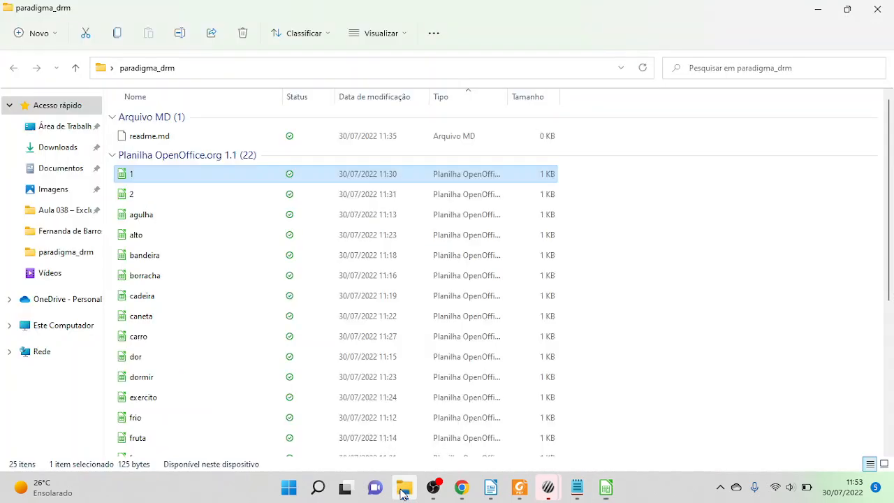
{"action": "left_click", "coordinate": [195, 281]}
{"action": "double_click", "coordinate": [195, 276]}
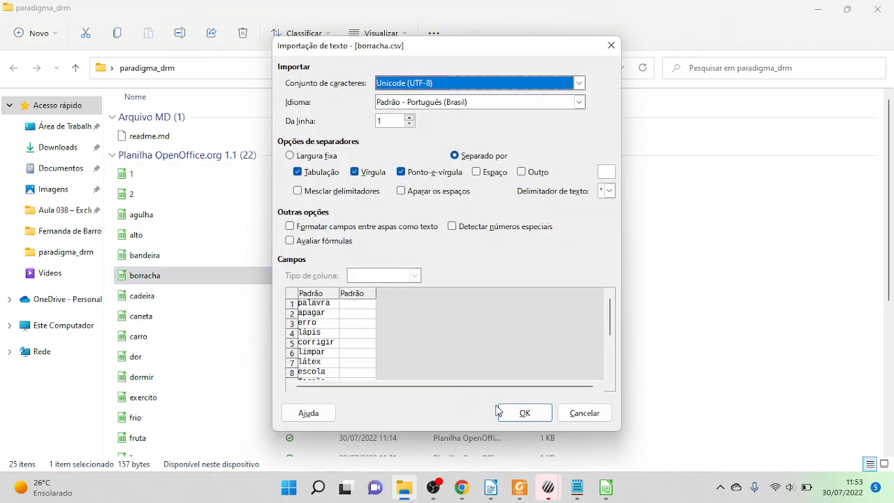
{"action": "left_click", "coordinate": [523, 408]}
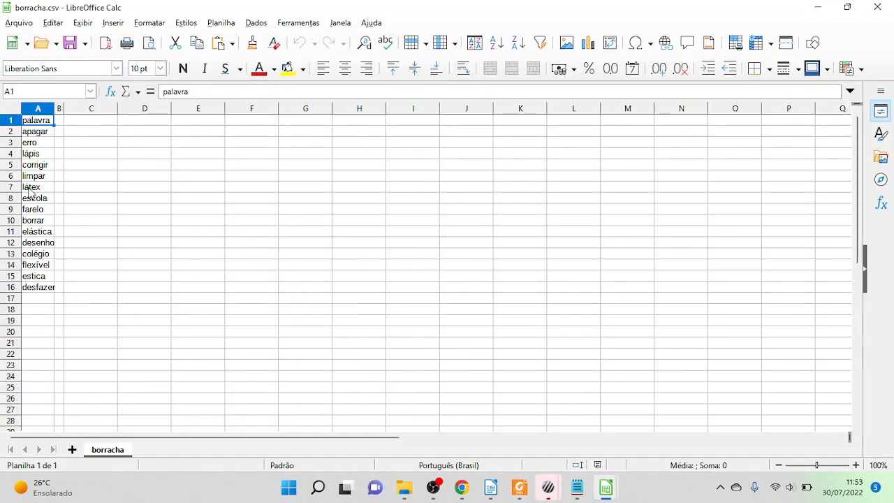
{"action": "scroll", "coordinate": [42, 199], "scroll_direction": "up", "scroll_amount": 10, "text": "ctrl"}
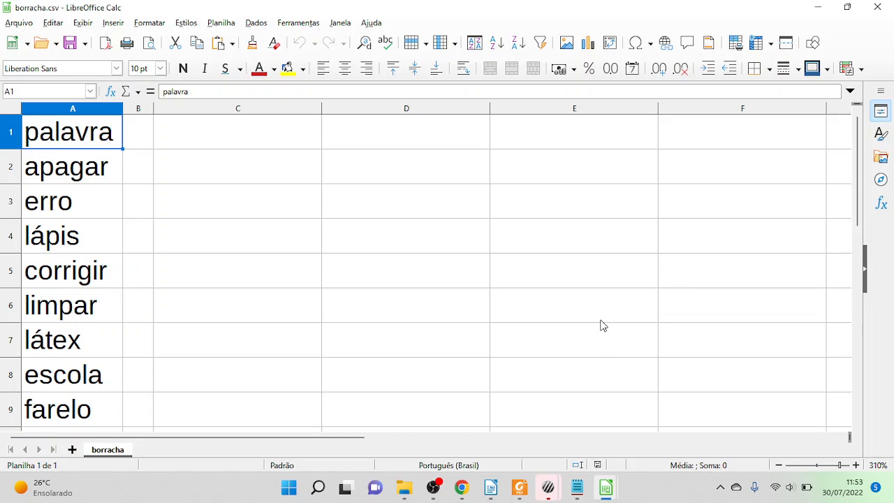
{"action": "left_click", "coordinate": [89, 172]}
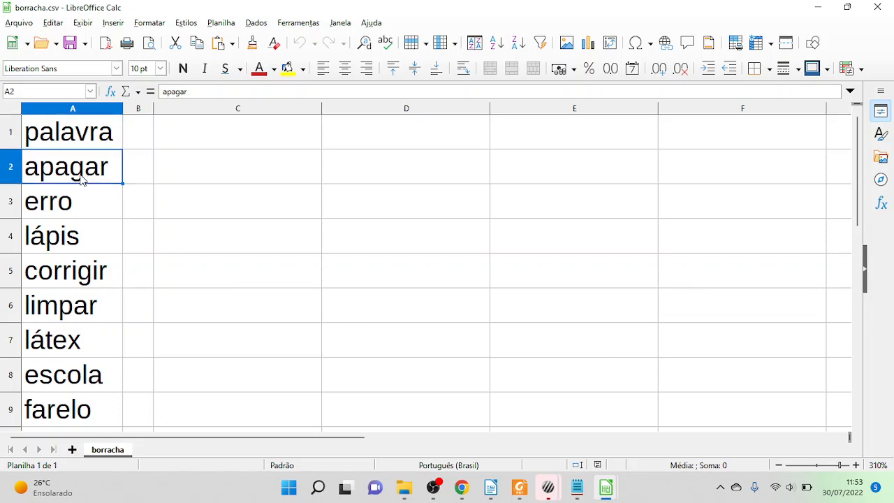
{"action": "scroll", "coordinate": [84, 280], "scroll_direction": "down", "scroll_amount": 3}
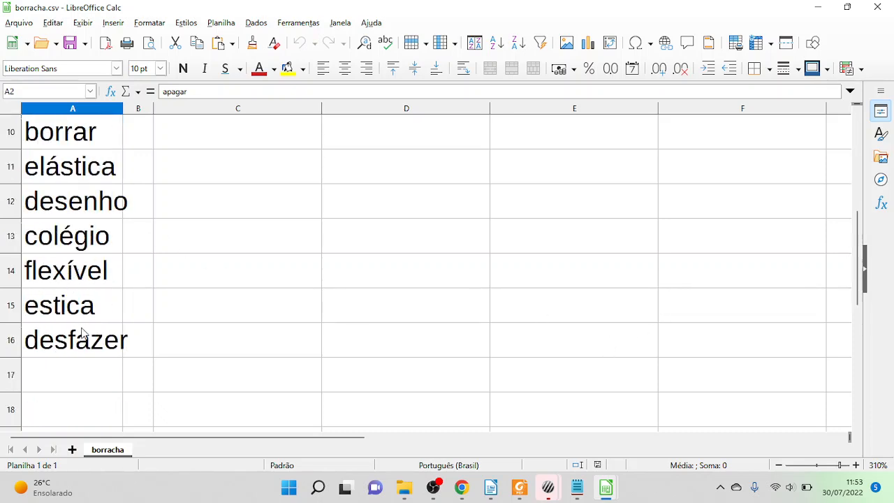
Compare the nested loops in the PsychoPy Builder flow with the borracha.csv entry in 1.csv, ending in Builder
{"action": "mouse_move", "coordinate": [548, 487]}
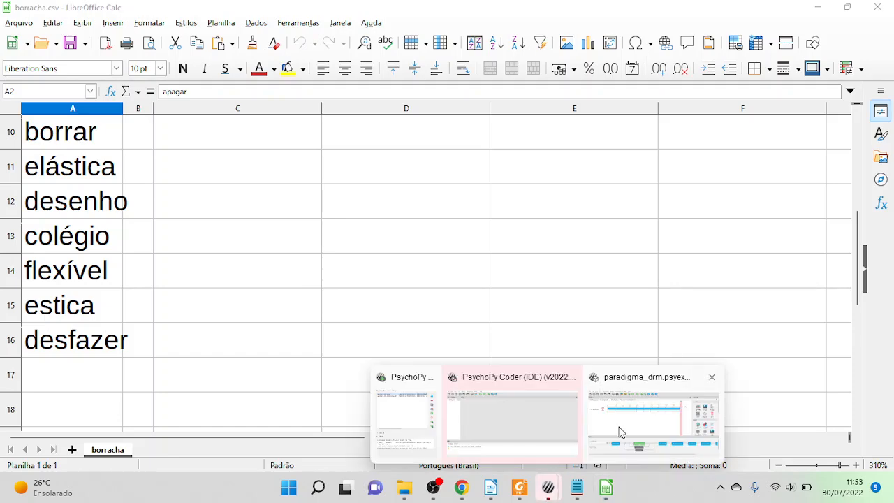
{"action": "left_click", "coordinate": [613, 419]}
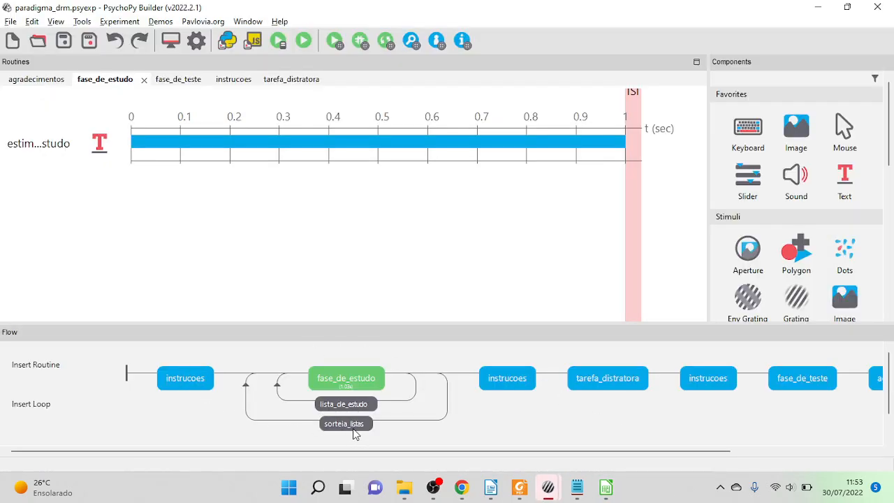
{"action": "mouse_move", "coordinate": [615, 487]}
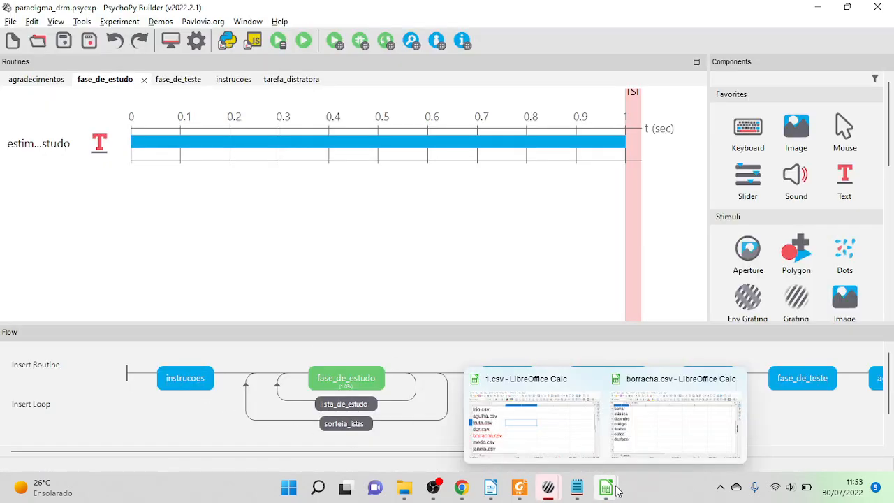
{"action": "left_click", "coordinate": [546, 423]}
{"action": "left_click", "coordinate": [161, 318]}
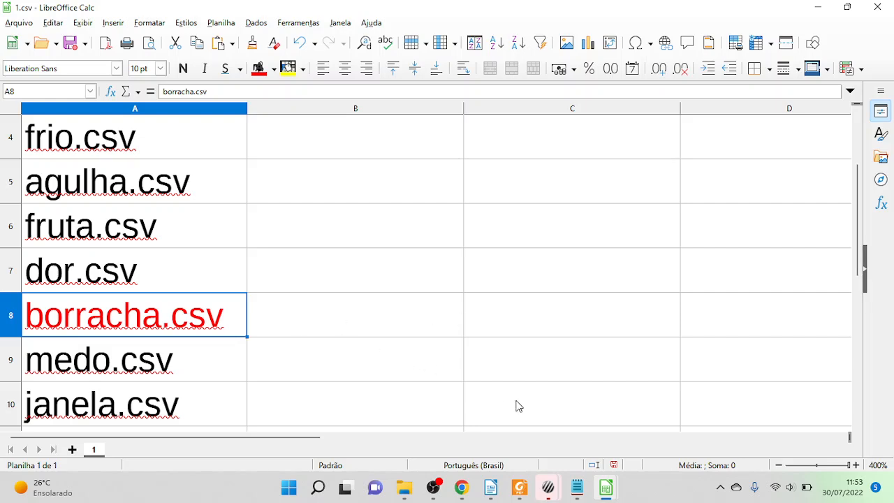
{"action": "mouse_move", "coordinate": [549, 488]}
{"action": "left_click", "coordinate": [632, 418]}
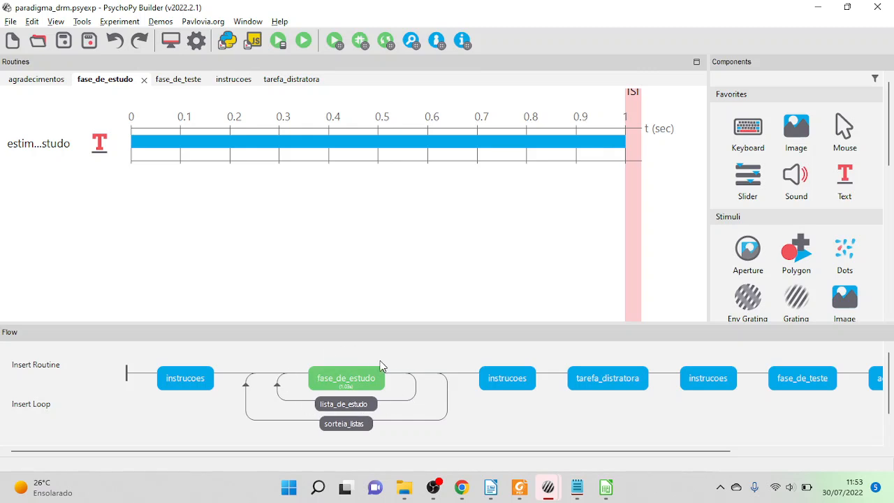
Return to 1.csv in LibreOffice Calc and color the font of row 3, ladrao.csv, red
{"action": "mouse_move", "coordinate": [606, 487]}
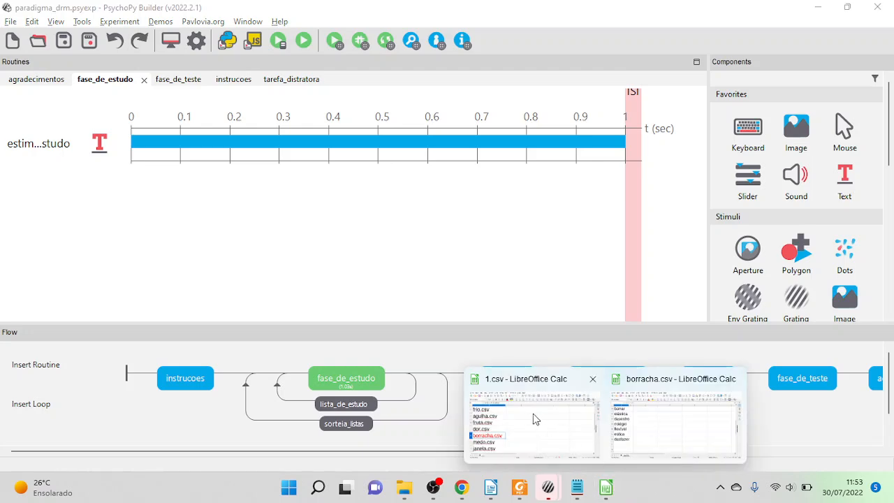
{"action": "left_click", "coordinate": [542, 421]}
{"action": "scroll", "coordinate": [84, 246], "scroll_direction": "up", "scroll_amount": 1}
{"action": "scroll", "coordinate": [61, 189], "scroll_direction": "down", "scroll_amount": 4}
{"action": "scroll", "coordinate": [62, 206], "scroll_direction": "up", "scroll_amount": 4}
{"action": "left_click", "coordinate": [7, 225]}
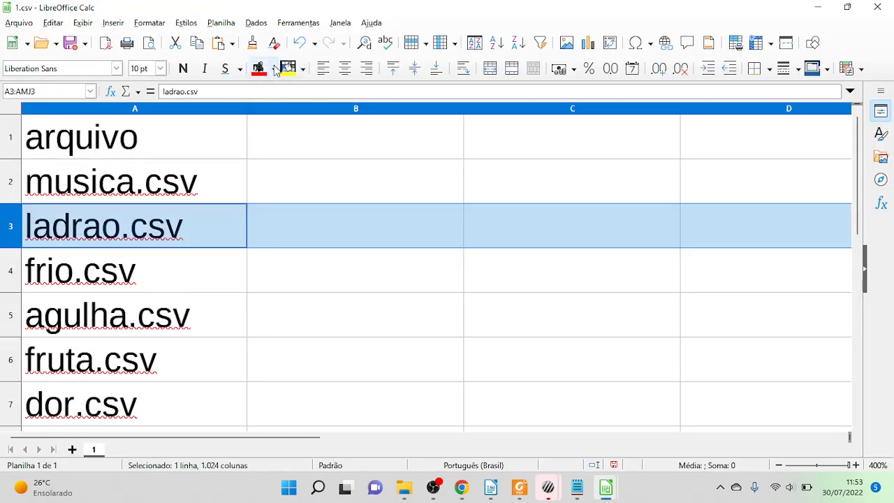
{"action": "left_click", "coordinate": [258, 68]}
{"action": "left_click", "coordinate": [242, 225]}
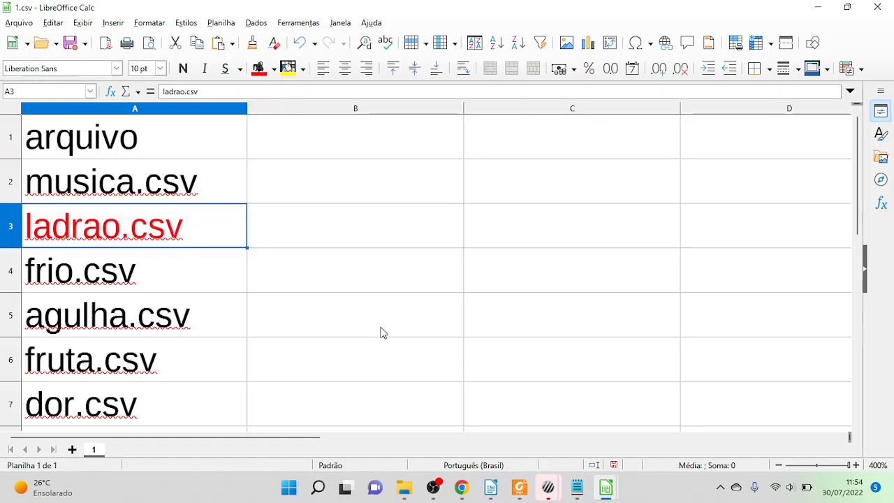
Open ladrao.csv from the paradigma_drm folder with the default import settings and read through its word list
{"action": "left_click", "coordinate": [404, 487]}
{"action": "scroll", "coordinate": [207, 348], "scroll_direction": "down", "scroll_amount": 2}
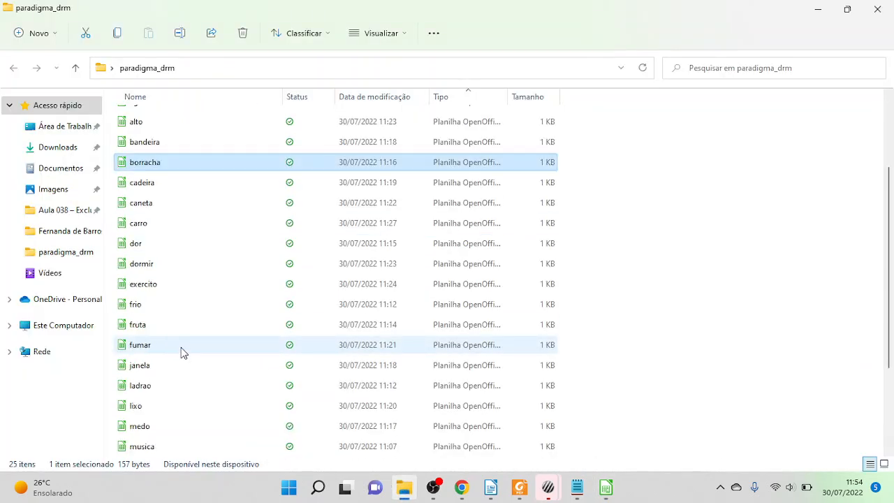
{"action": "left_click", "coordinate": [147, 386]}
{"action": "double_click", "coordinate": [148, 388]}
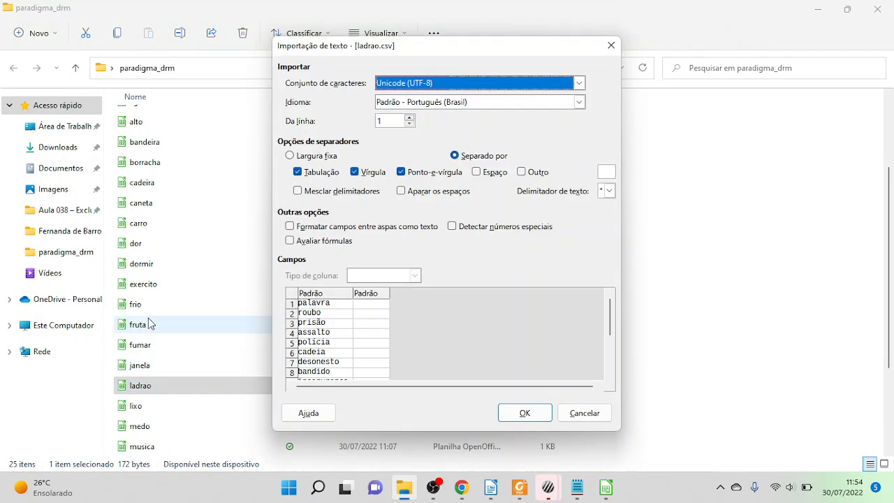
{"action": "left_click", "coordinate": [524, 413]}
{"action": "scroll", "coordinate": [112, 232], "scroll_direction": "up", "scroll_amount": 8, "text": "ctrl"}
{"action": "left_click", "coordinate": [89, 168]}
{"action": "left_click_drag", "start_coordinate": [90, 167], "coordinate": [88, 237]}
{"action": "scroll", "coordinate": [88, 261], "scroll_direction": "down", "scroll_amount": 4}
{"action": "left_click", "coordinate": [119, 235]}
{"action": "scroll", "coordinate": [125, 245], "scroll_direction": "up", "scroll_amount": 2, "text": "ctrl"}
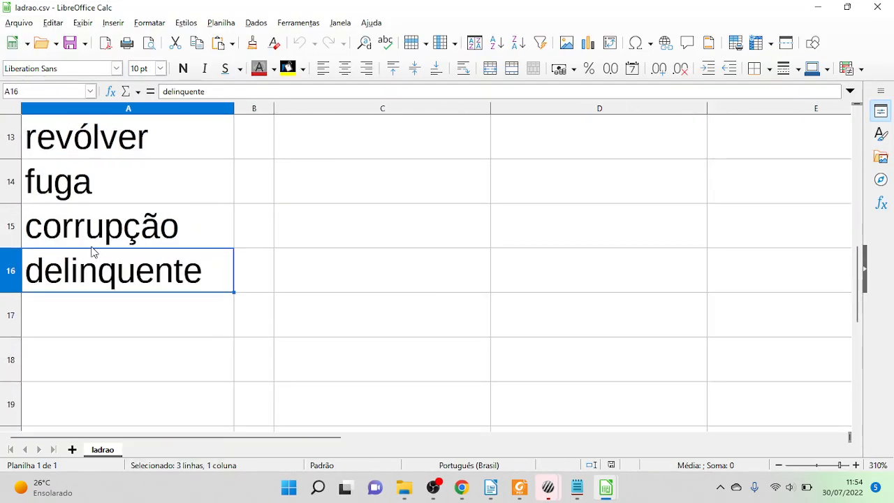
{"action": "scroll", "coordinate": [105, 248], "scroll_direction": "up", "scroll_amount": 4}
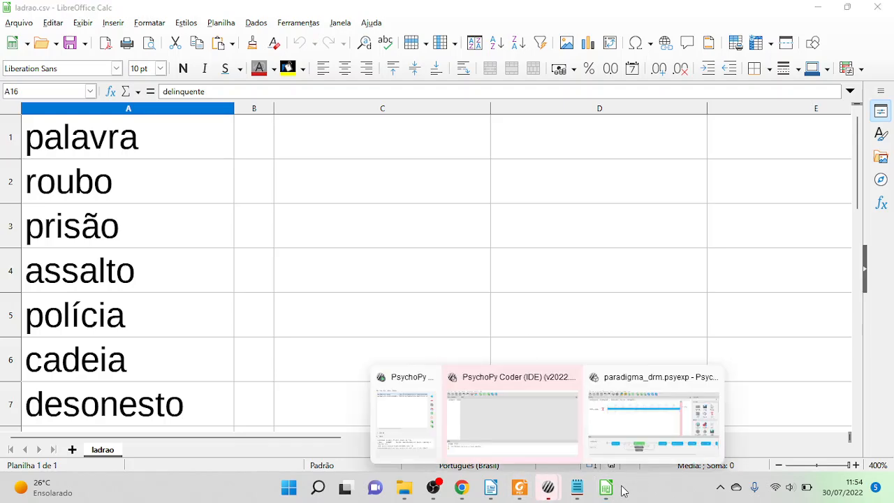
Review the file list in 1.csv and the words in ladrao.csv, then return to the PsychoPy Builder flow
{"action": "left_click", "coordinate": [636, 436]}
{"action": "mouse_move", "coordinate": [606, 488]}
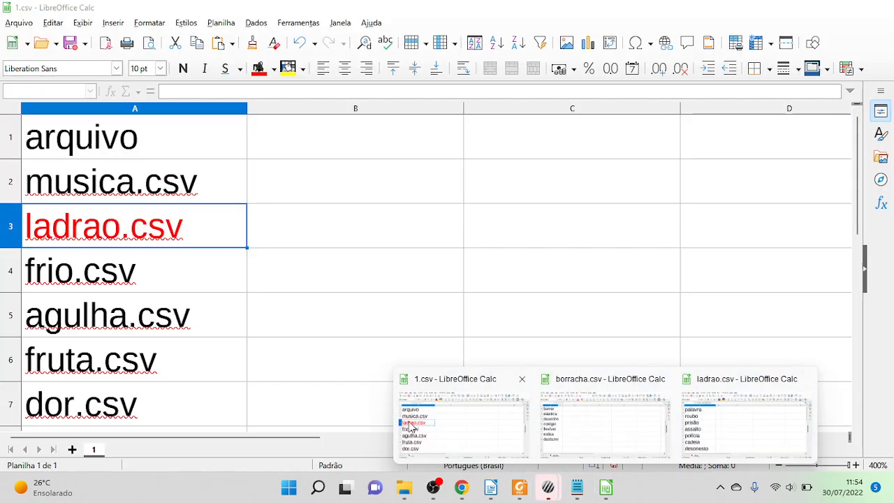
{"action": "left_click", "coordinate": [461, 423]}
{"action": "scroll", "coordinate": [112, 251], "scroll_direction": "down", "scroll_amount": 3}
{"action": "scroll", "coordinate": [105, 253], "scroll_direction": "up", "scroll_amount": 3}
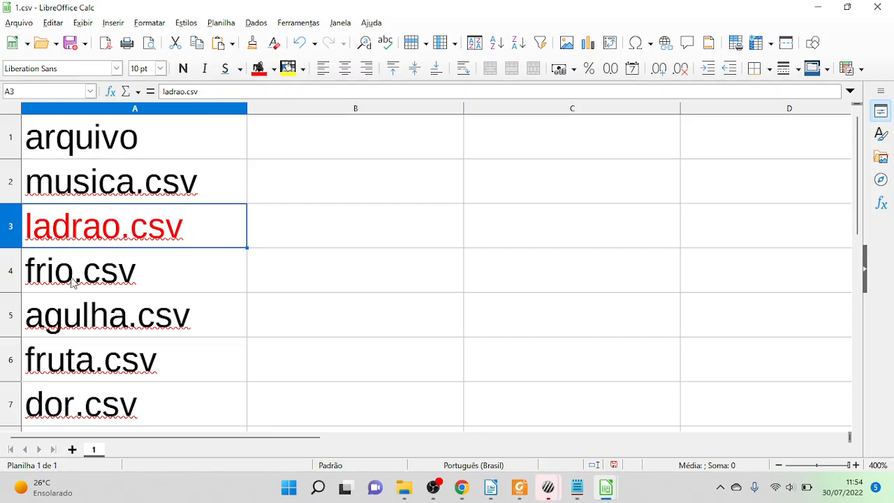
{"action": "mouse_move", "coordinate": [617, 489]}
{"action": "left_click", "coordinate": [733, 446]}
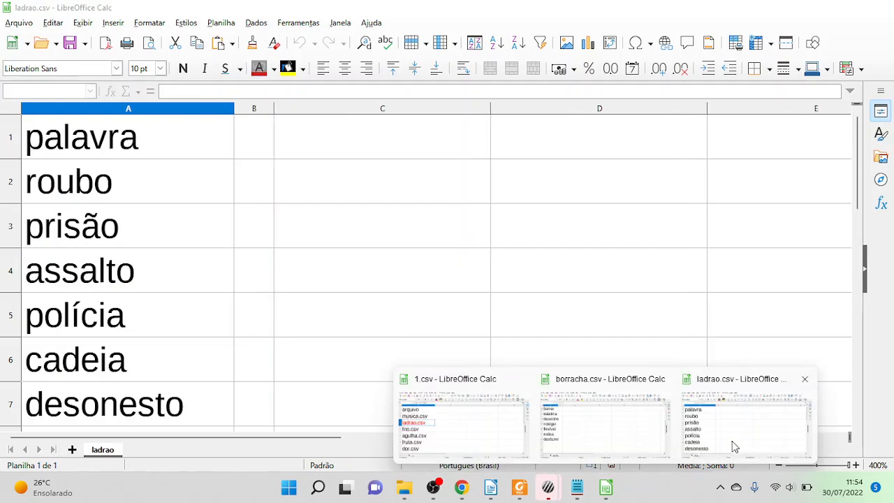
{"action": "mouse_move", "coordinate": [544, 489]}
{"action": "left_click", "coordinate": [603, 419]}
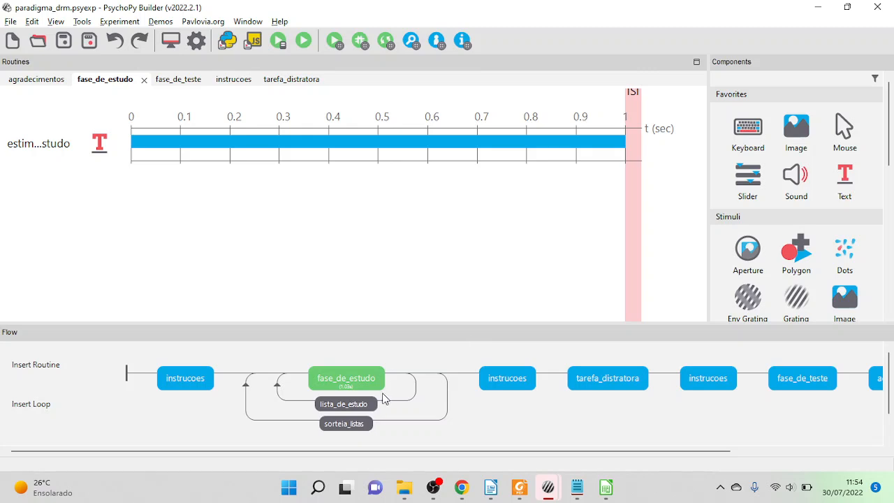
Check the properties of the sorteia_listas and lista_de_estudo loops, including the Conditions setting, and close them without changes
{"action": "left_click", "coordinate": [358, 425]}
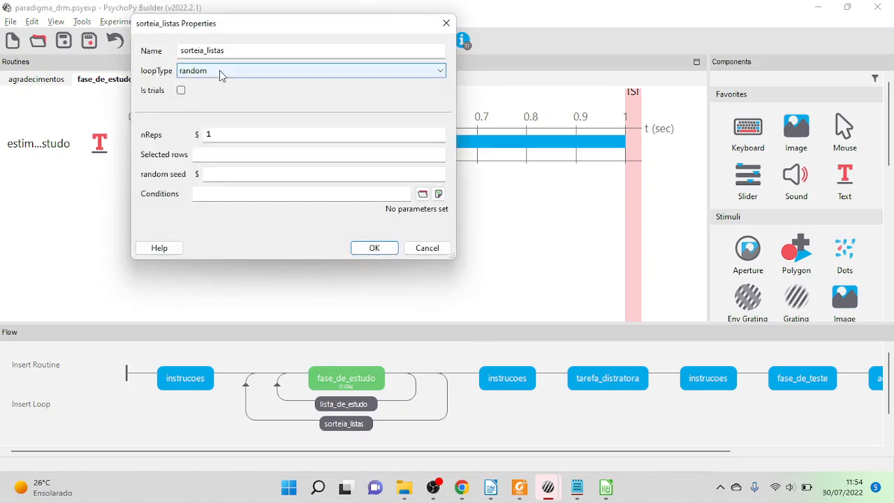
{"action": "left_click", "coordinate": [426, 247]}
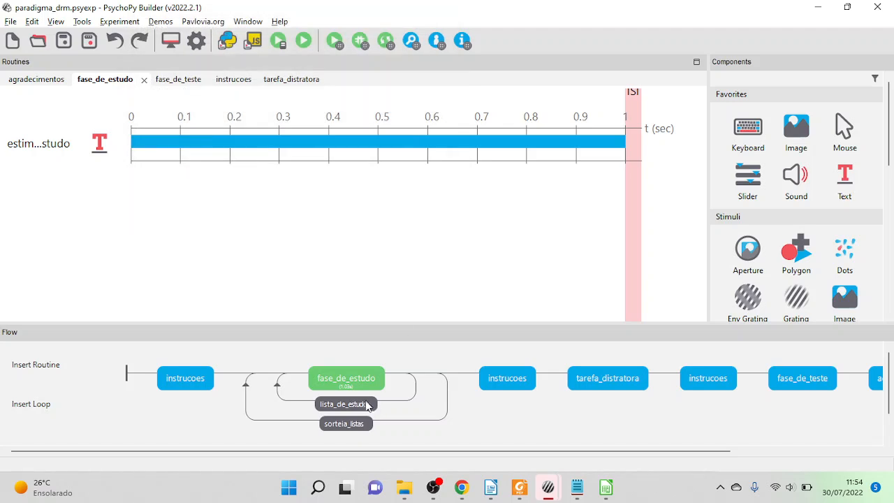
{"action": "left_click", "coordinate": [367, 405]}
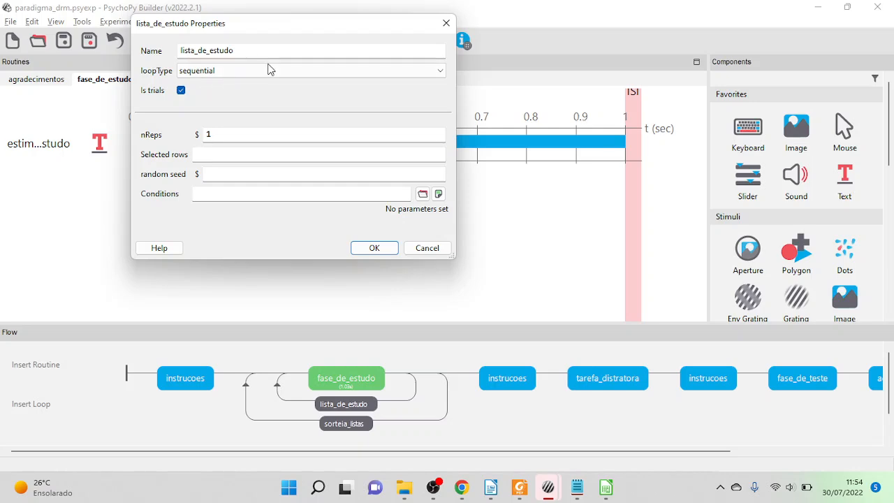
{"action": "left_click", "coordinate": [419, 248]}
{"action": "left_click", "coordinate": [362, 424]}
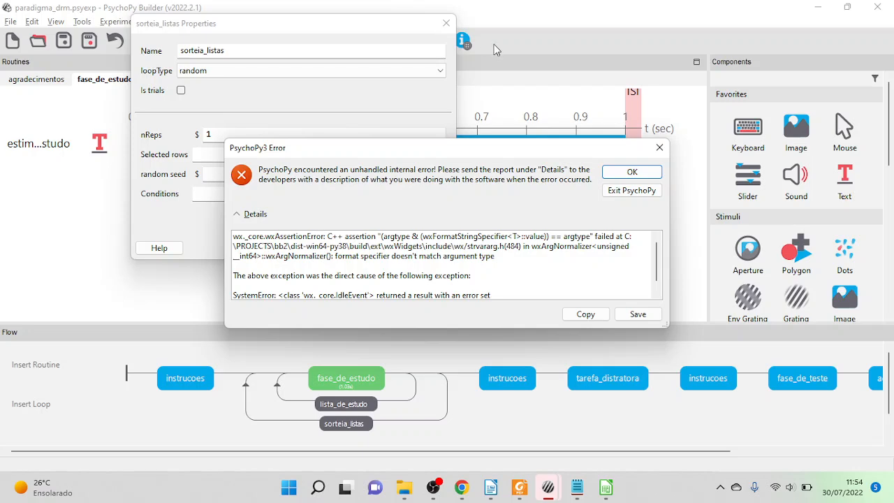
{"action": "left_click", "coordinate": [661, 153]}
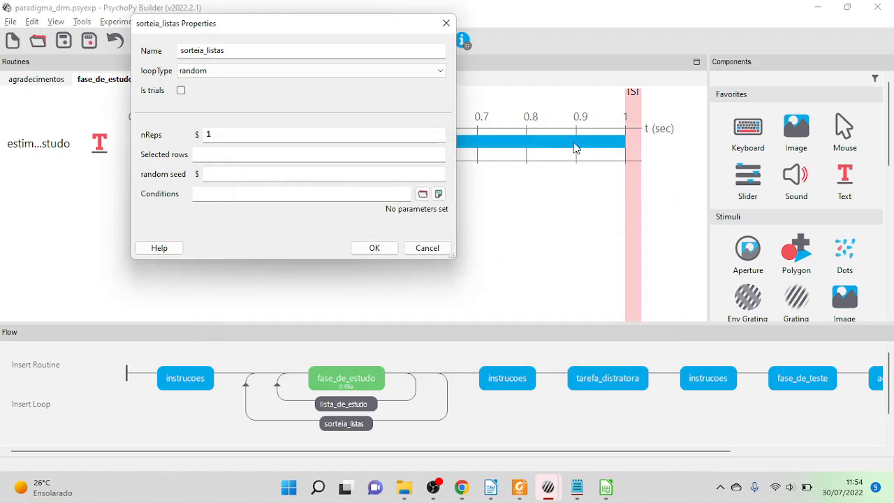
{"action": "left_click", "coordinate": [207, 194]}
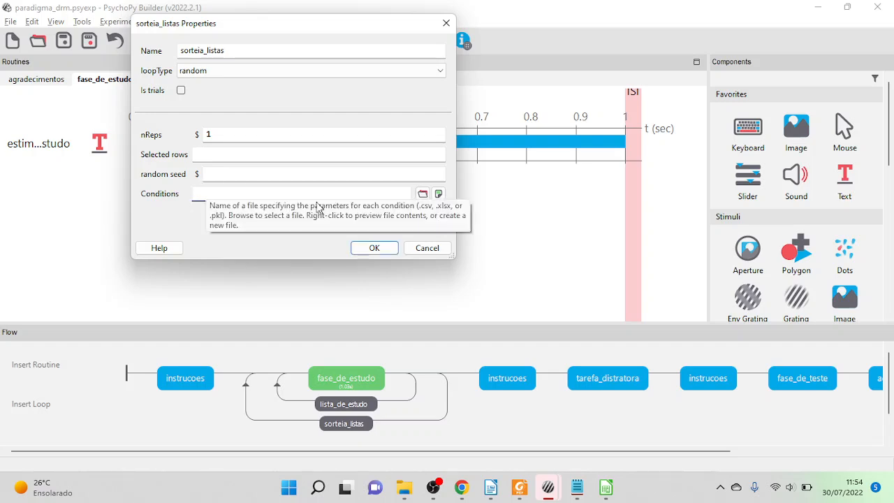
{"action": "left_click", "coordinate": [428, 249]}
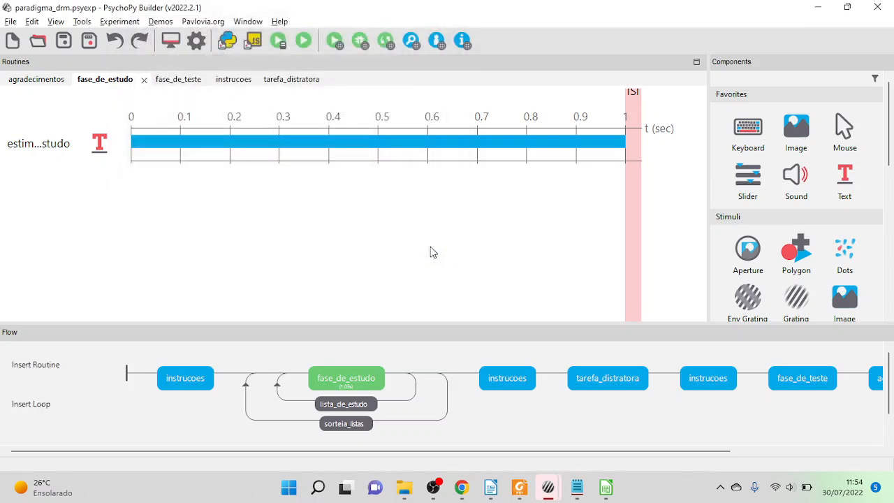
Add a new experiment info field named sorteia below session in the experiment settings
{"action": "left_click", "coordinate": [198, 43]}
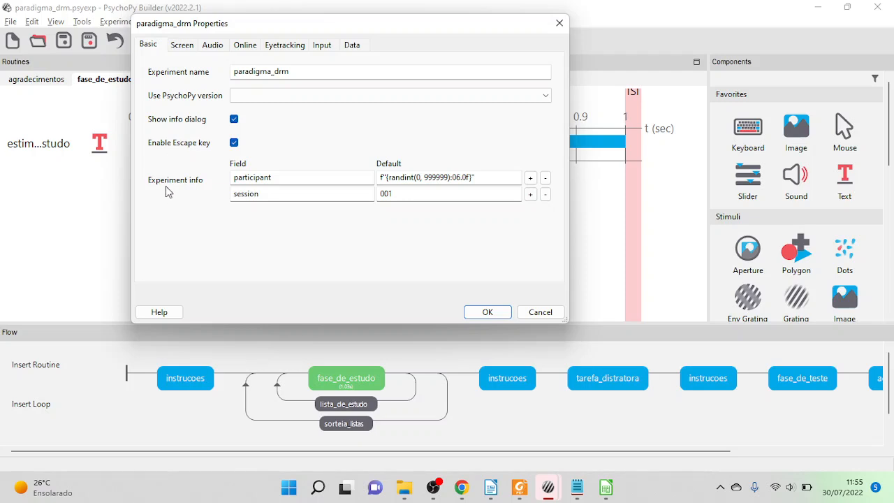
{"action": "left_click", "coordinate": [531, 199]}
{"action": "left_click", "coordinate": [325, 209]}
{"action": "type", "text": "sorteia"}
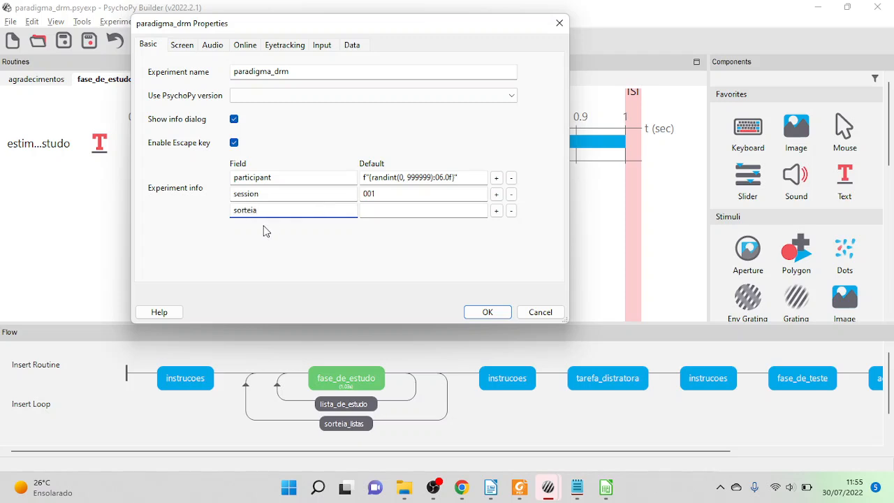
{"action": "left_click", "coordinate": [377, 208]}
Look at the numbered list files 1 and 2 in the paradigma_drm folder
{"action": "mouse_move", "coordinate": [404, 495]}
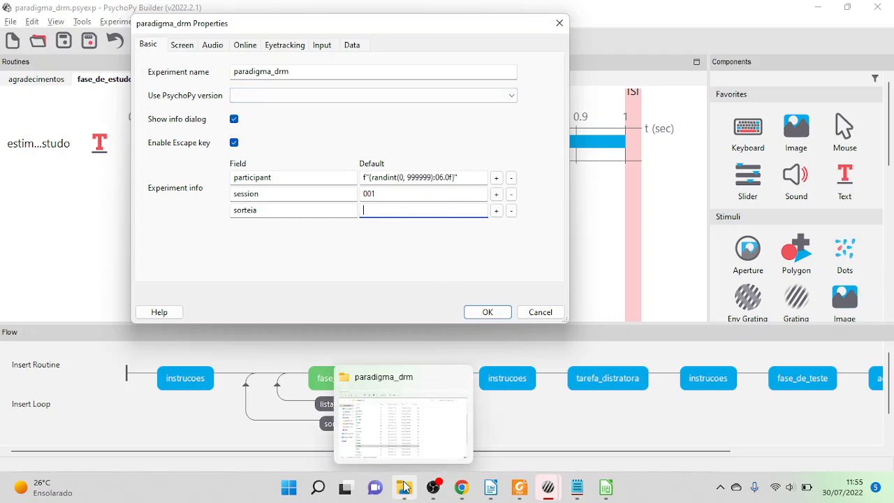
{"action": "left_click", "coordinate": [385, 429]}
{"action": "scroll", "coordinate": [278, 219], "scroll_direction": "up", "scroll_amount": 3}
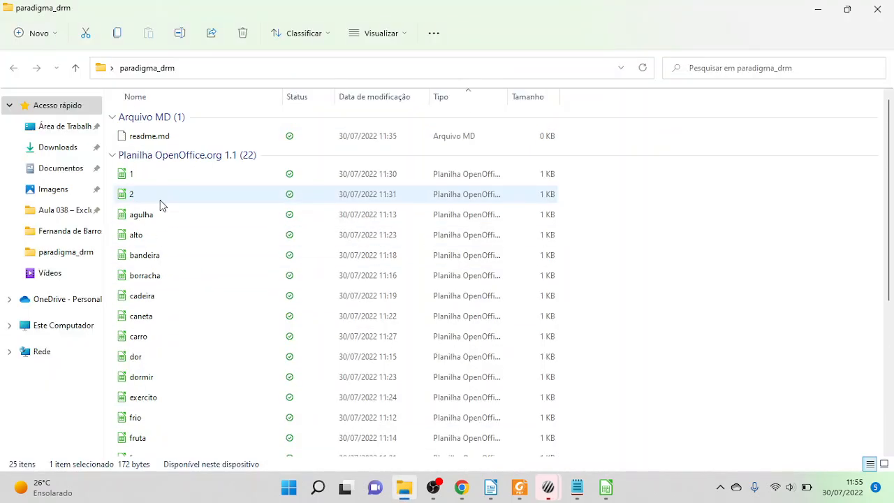
{"action": "left_click", "coordinate": [129, 180]}
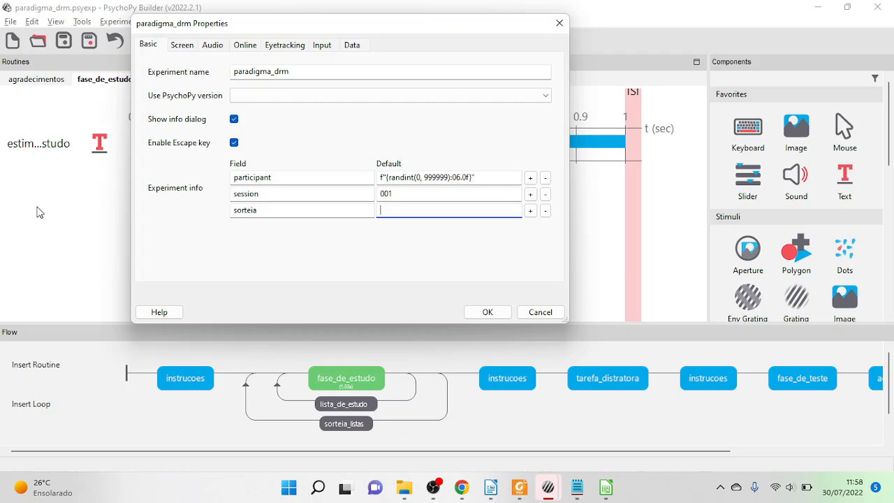
Enter randint(1, 3) [1, 2] as the default value of the sorteia field
{"action": "type", "text": "randint(1, 3"}
{"action": "type", "text": ") 1"}
{"action": "key", "text": "shift+Left"}
{"action": "type", "text": "[1, 3"}
{"action": "key", "text": "shift+Left"}
{"action": "type", "text": "2"}
Review the file list in 1.csv in LibreOffice Calc, then return to PsychoPy's experiment properties
{"action": "mouse_move", "coordinate": [608, 487]}
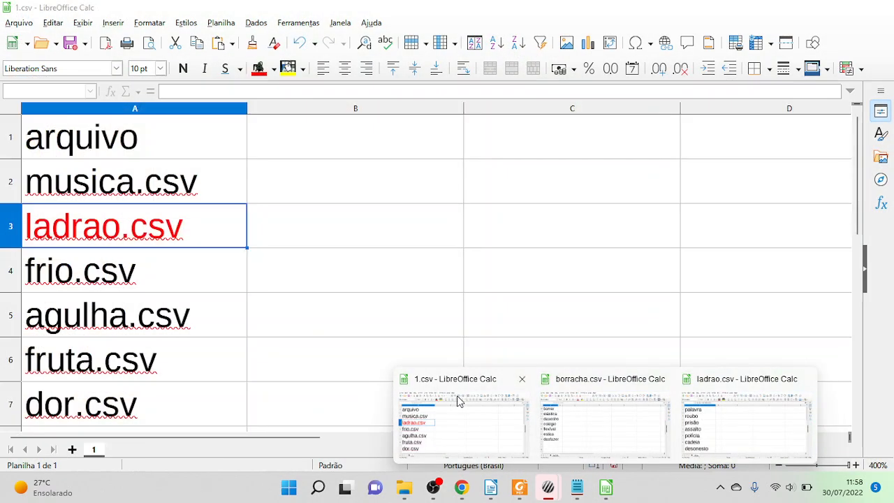
{"action": "left_click", "coordinate": [455, 399]}
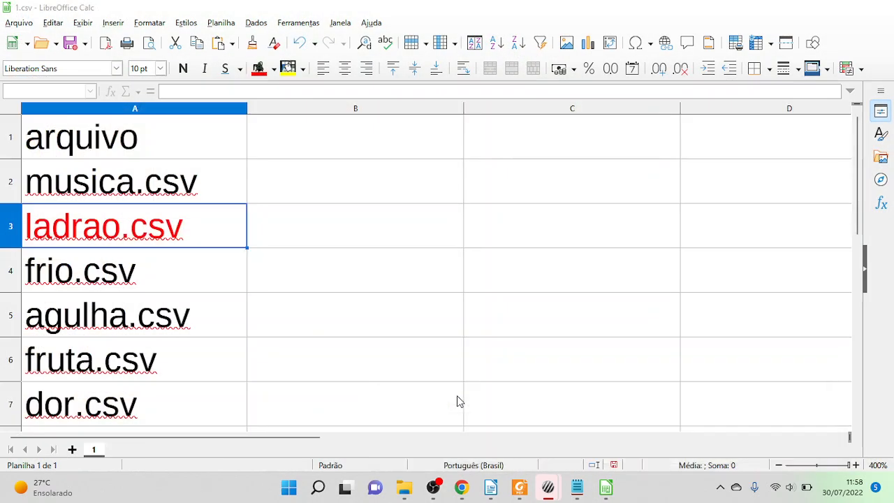
{"action": "scroll", "coordinate": [116, 319], "scroll_direction": "down", "scroll_amount": 1}
{"action": "scroll", "coordinate": [116, 320], "scroll_direction": "up", "scroll_amount": 1}
{"action": "mouse_move", "coordinate": [545, 481]}
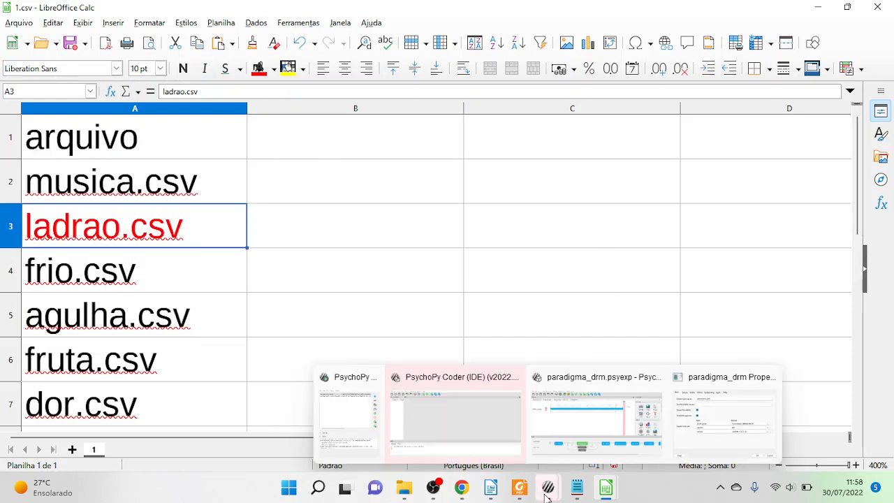
{"action": "left_click", "coordinate": [595, 412]}
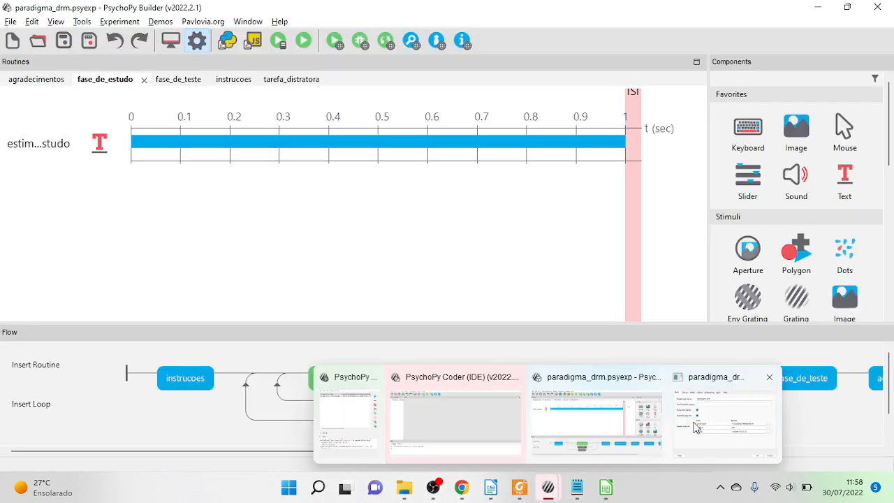
{"action": "left_click", "coordinate": [686, 425]}
Change the default of the sorteia field to f"{randint(1, 3):06.0f}" and apply the experiment settings
{"action": "key", "text": "shift+Left"}
{"action": "key", "text": "shift+Left"}
{"action": "key", "text": "shift+Left"}
{"action": "key", "text": "shift+Left"}
{"action": "key", "text": "shift+Left"}
{"action": "key", "text": "shift+Left"}
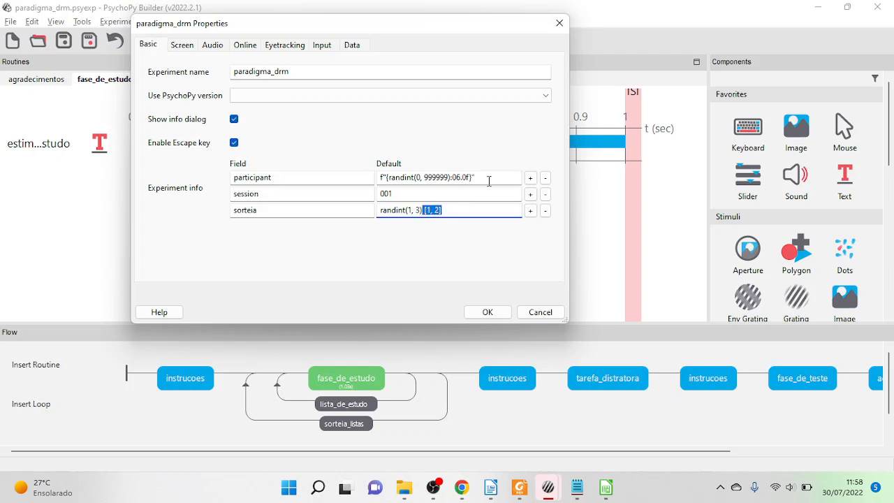
{"action": "key", "text": "BackSpace"}
{"action": "key", "text": "Home"}
{"action": "type", "text": "f\"{"}
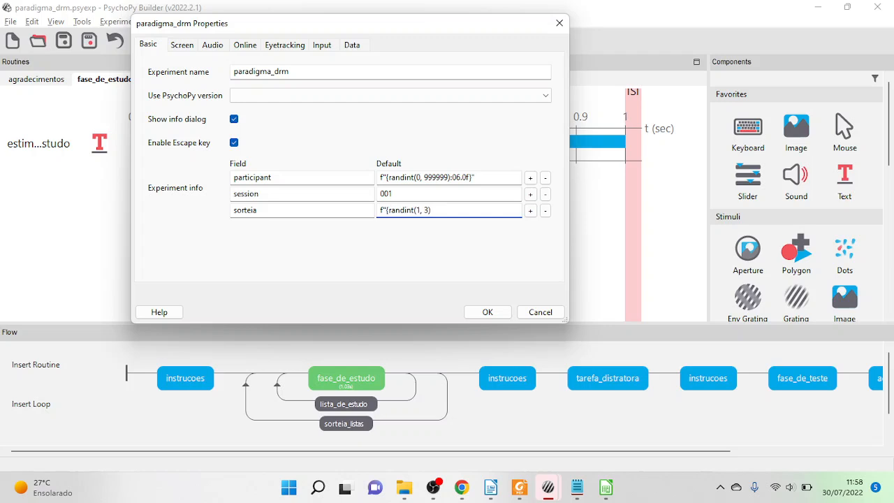
{"action": "type", "text": ":06.0f"}
{"action": "left_click_drag", "start_coordinate": [466, 209], "coordinate": [324, 199]}
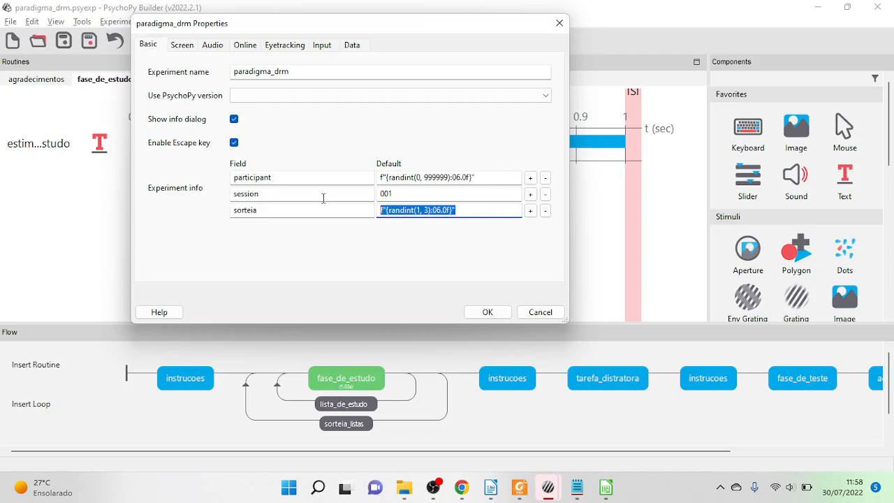
{"action": "left_click", "coordinate": [390, 214]}
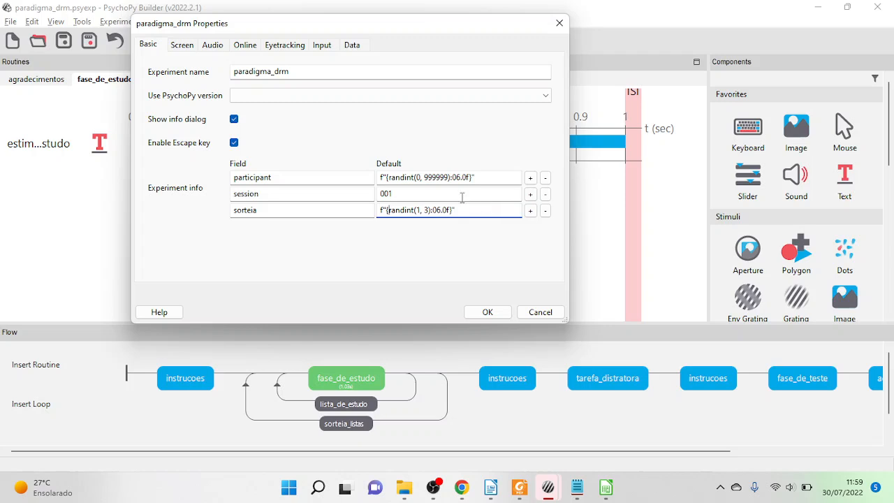
{"action": "left_click", "coordinate": [497, 310]}
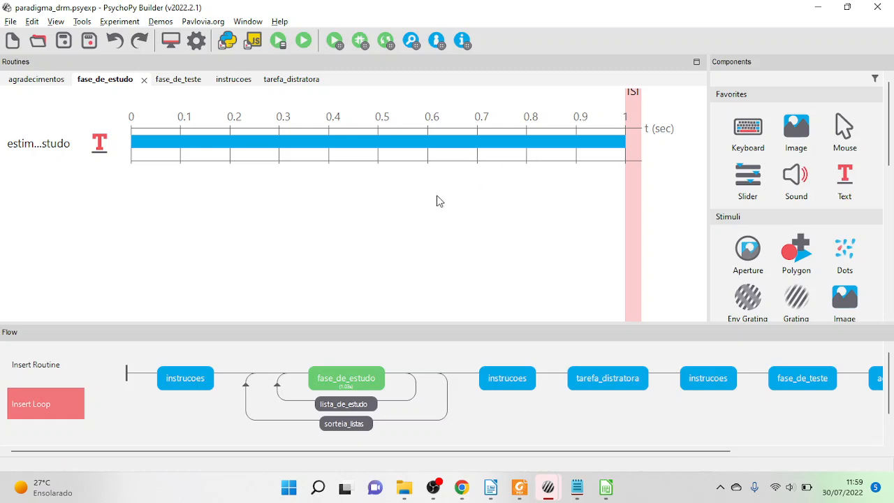
Set the Conditions of the sorteia_listas loop to $expInfo["sorteia"] + ".csv"
{"action": "left_click", "coordinate": [364, 431]}
{"action": "left_click", "coordinate": [288, 194]}
{"action": "type", "text": "expInfo"}
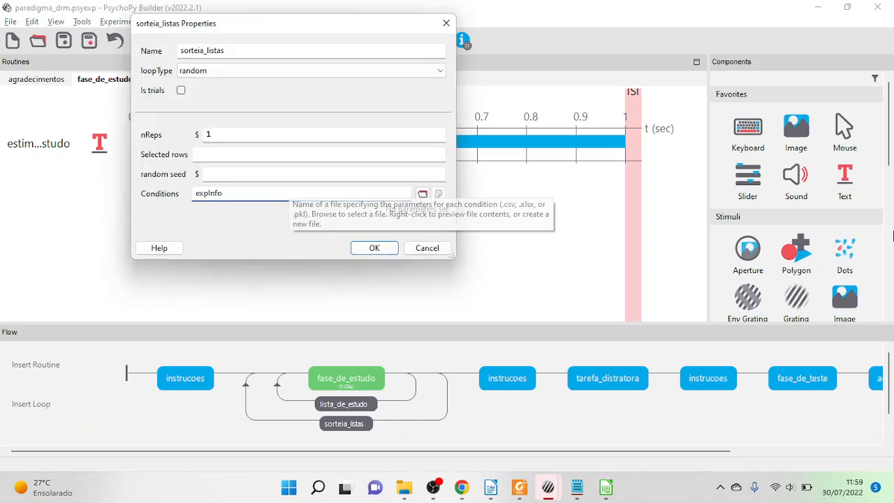
{"action": "type", "text": "[\"sorteia"}
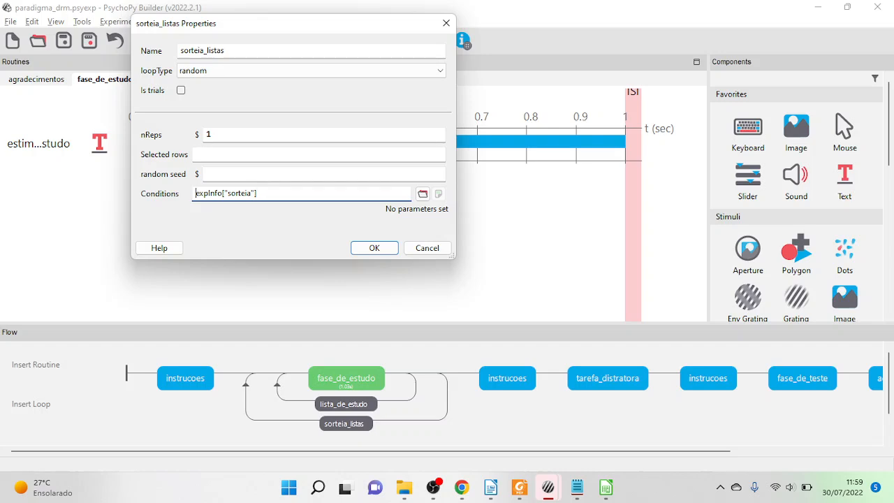
{"action": "key", "text": "Home"}
{"action": "type", "text": "$"}
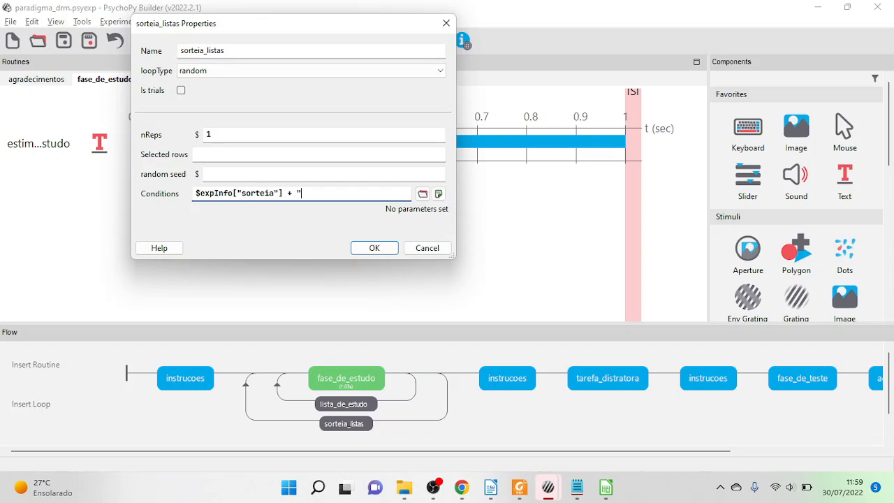
{"action": "type", "text": ".csv\""}
Review the parts of the Conditions expression and apply the sorteia_listas loop properties, dismissing any error dialog
{"action": "left_click_drag", "start_coordinate": [283, 193], "coordinate": [145, 196]}
{"action": "left_click", "coordinate": [285, 193]}
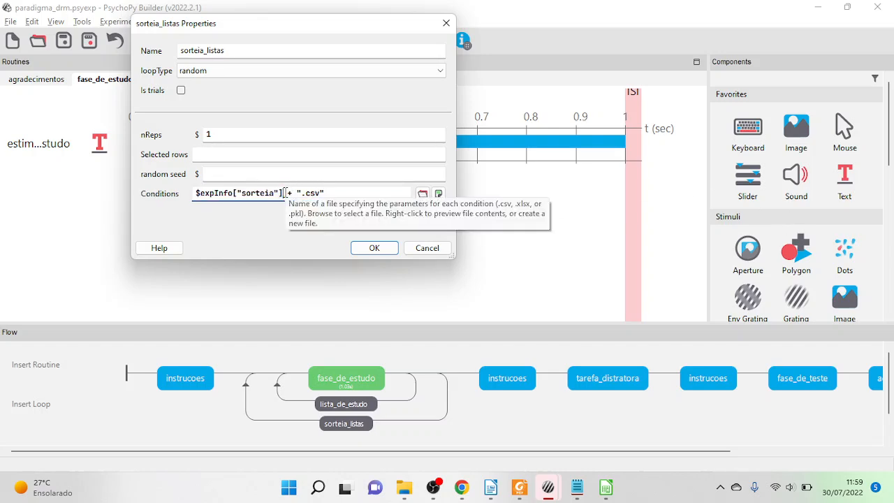
{"action": "key", "text": "ctrl+a"}
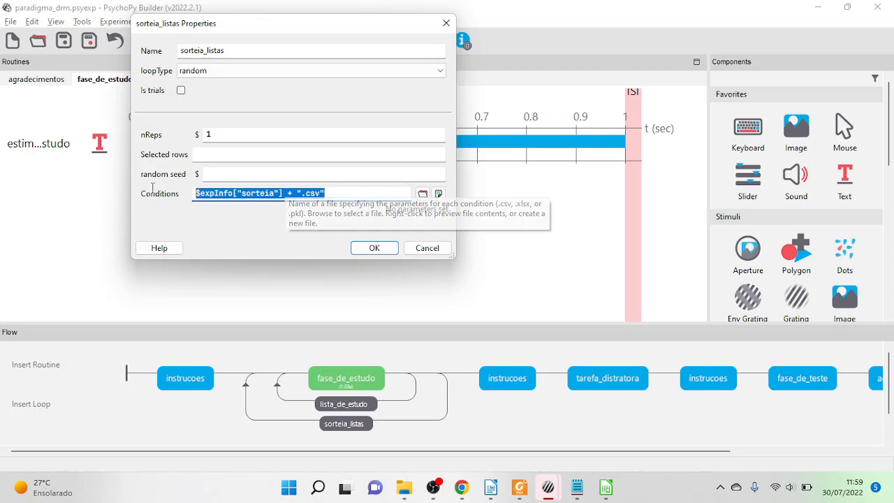
{"action": "left_click", "coordinate": [297, 195]}
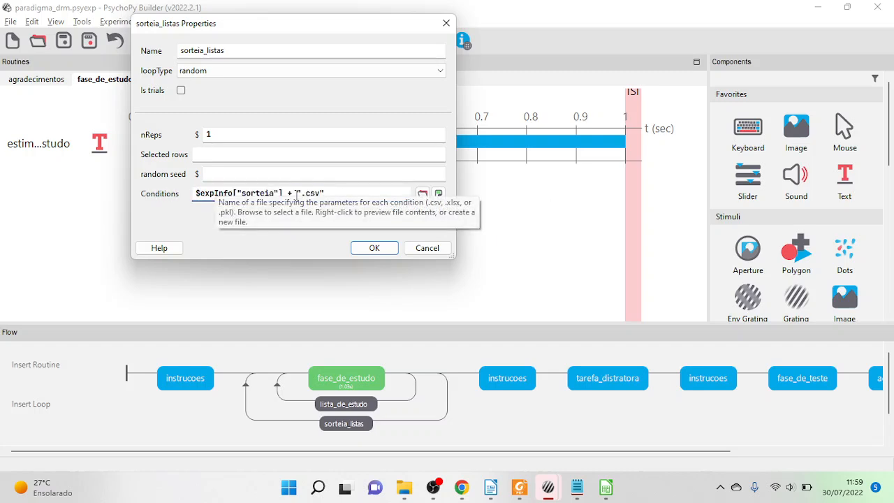
{"action": "left_click_drag", "start_coordinate": [298, 193], "coordinate": [323, 193]}
{"action": "left_click", "coordinate": [239, 195]}
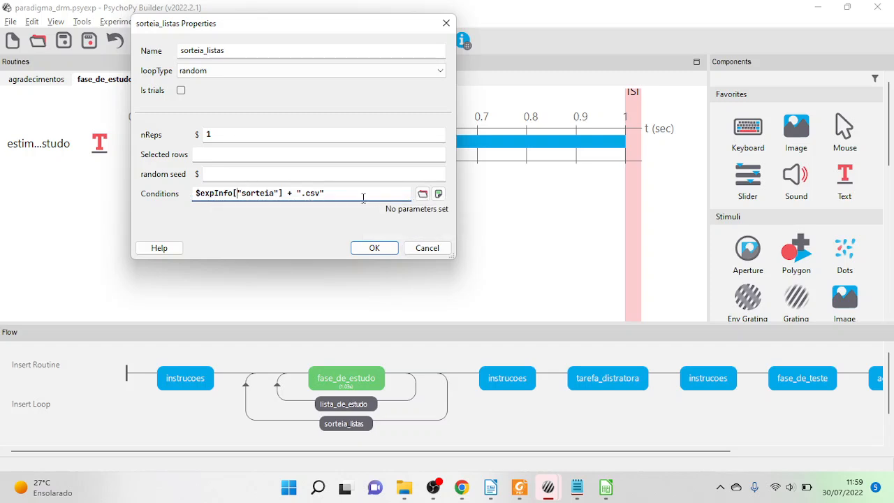
{"action": "left_click_drag", "start_coordinate": [365, 199], "coordinate": [107, 194]}
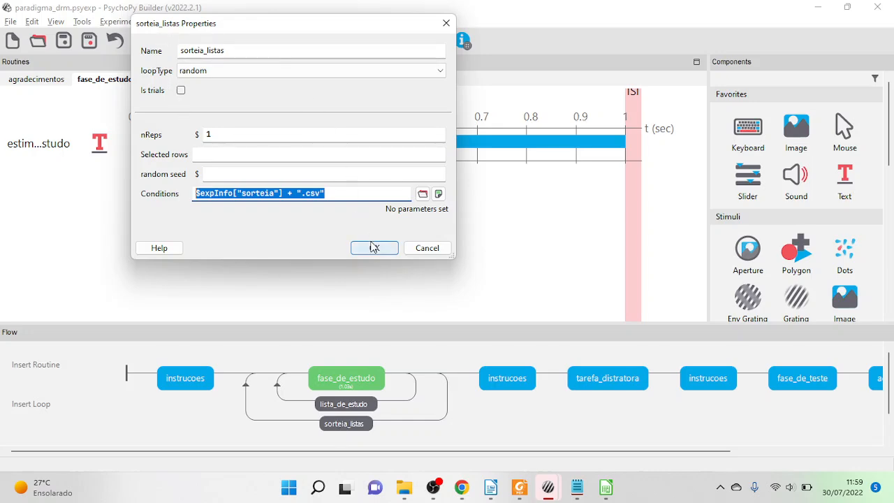
{"action": "left_click", "coordinate": [374, 247]}
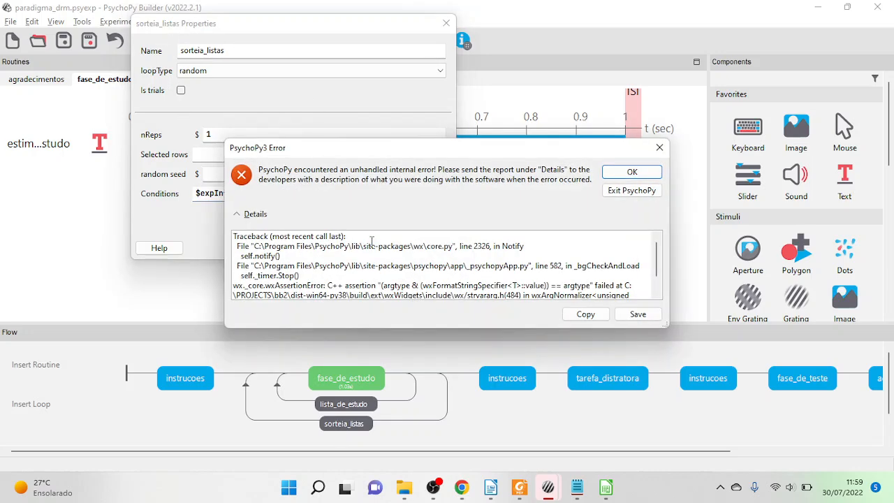
{"action": "left_click", "coordinate": [659, 148]}
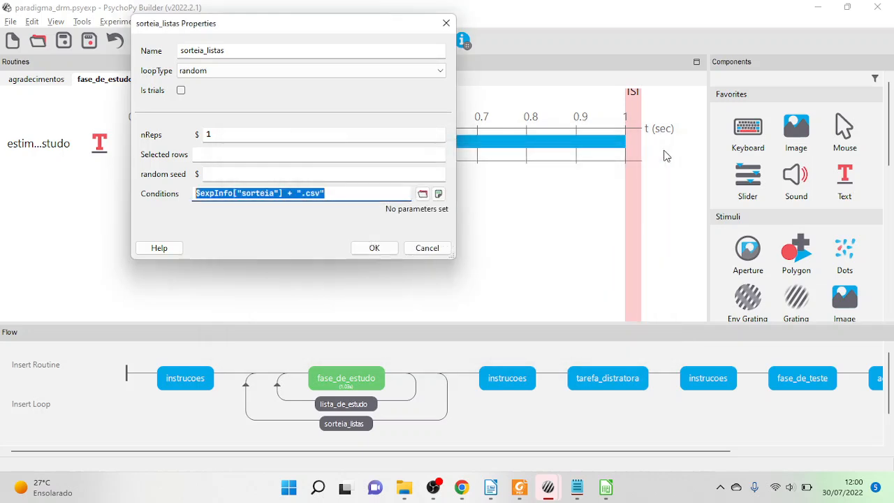
{"action": "left_click", "coordinate": [374, 248]}
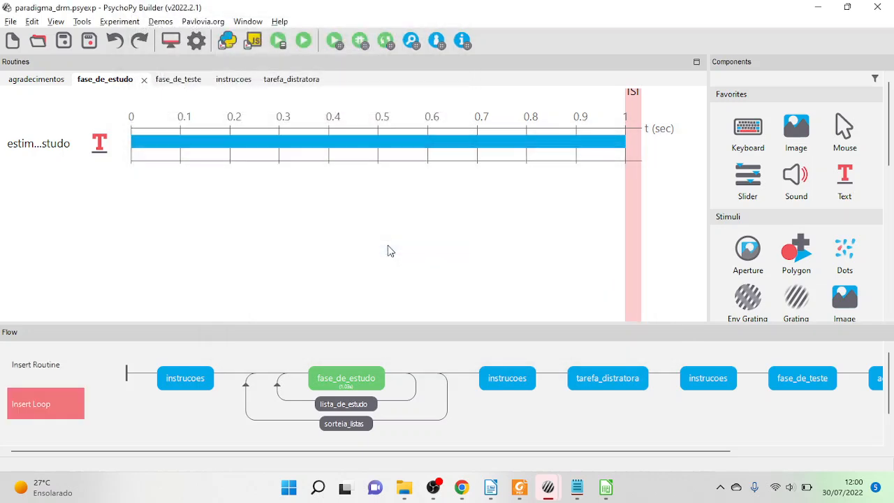
Open the lista_de_estudo loop properties and check the arquivo column header and file names in 1.csv
{"action": "left_click", "coordinate": [354, 412]}
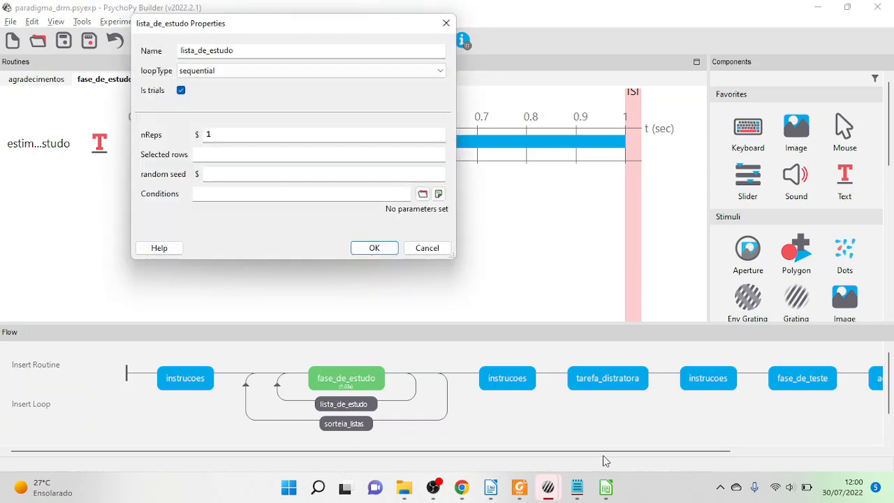
{"action": "mouse_move", "coordinate": [605, 487]}
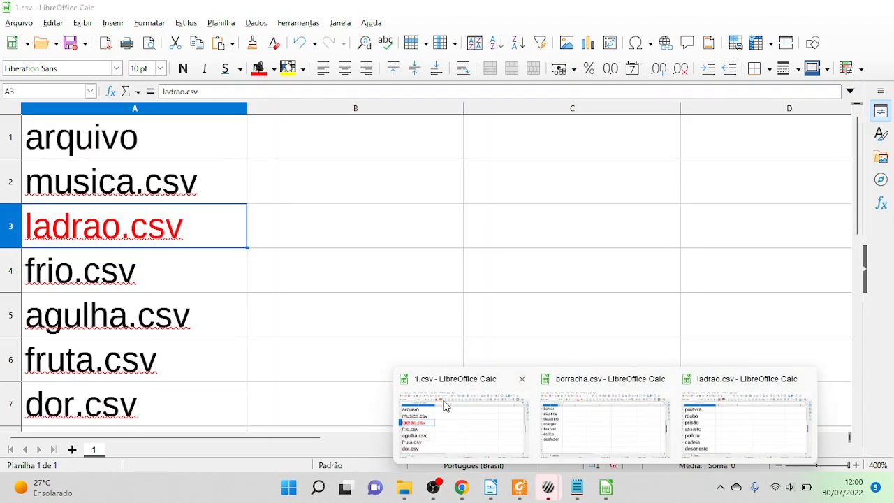
{"action": "left_click", "coordinate": [446, 407]}
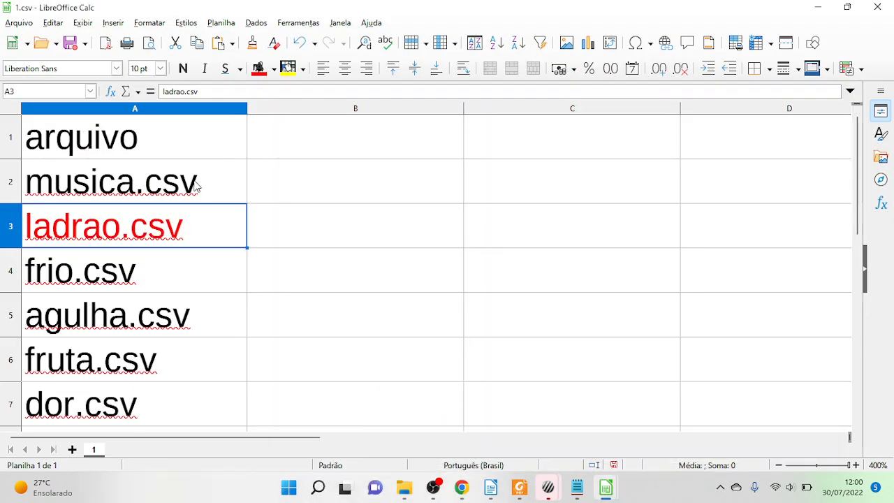
{"action": "left_click", "coordinate": [97, 156]}
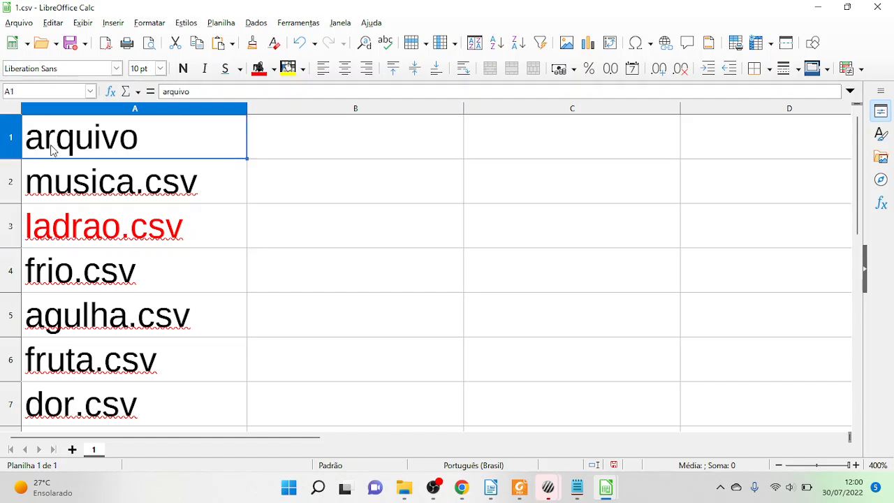
{"action": "double_click", "coordinate": [151, 148]}
{"action": "left_click_drag", "start_coordinate": [167, 143], "coordinate": [3, 142]}
{"action": "left_click", "coordinate": [179, 189]}
{"action": "left_click", "coordinate": [147, 206]}
{"action": "left_click", "coordinate": [129, 185]}
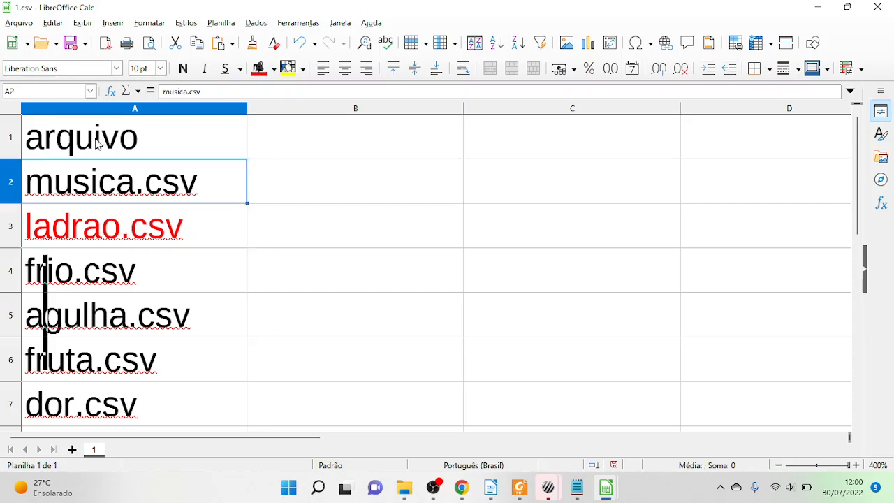
Return to PsychoPy, set the Conditions of the lista_de_estudo loop to $arquivo and apply it
{"action": "mouse_move", "coordinate": [547, 487]}
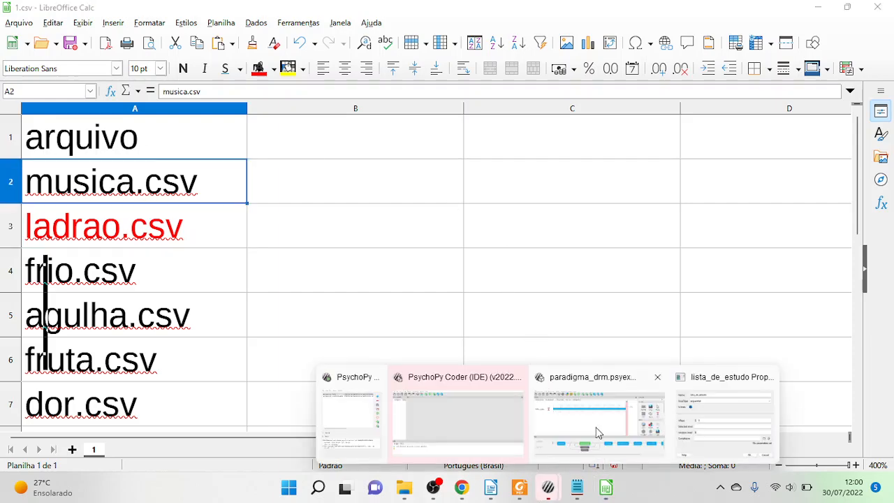
{"action": "left_click", "coordinate": [587, 430]}
{"action": "left_click", "coordinate": [724, 420]}
{"action": "left_click", "coordinate": [248, 194]}
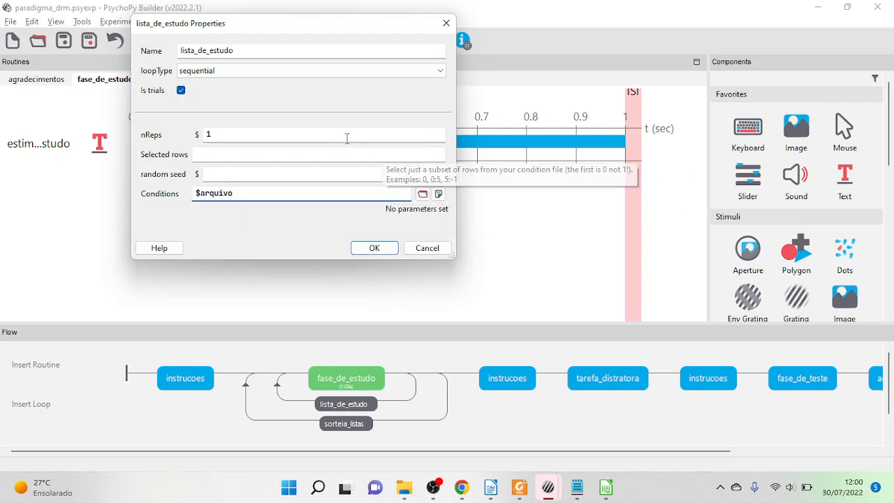
{"action": "left_click", "coordinate": [374, 249]}
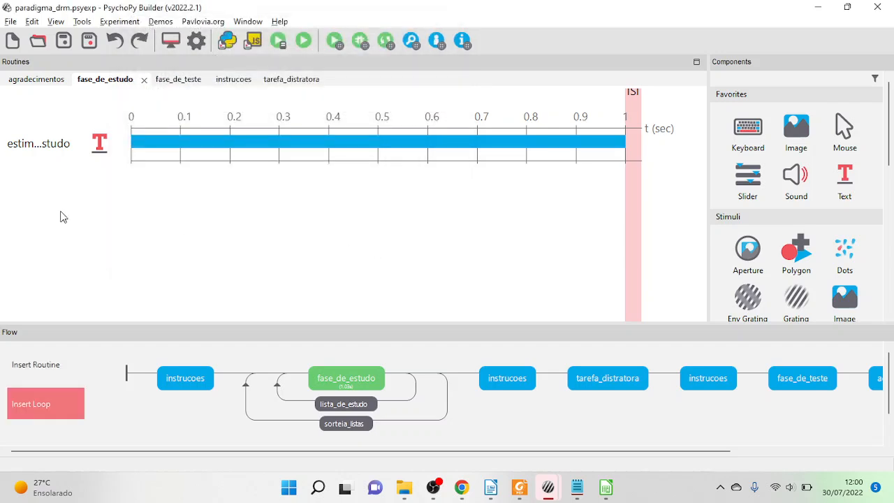
Save the experiment and, in its screen properties, keep the full-screen window off and set the window size to [900, 600] pixels
{"action": "left_click", "coordinate": [64, 41]}
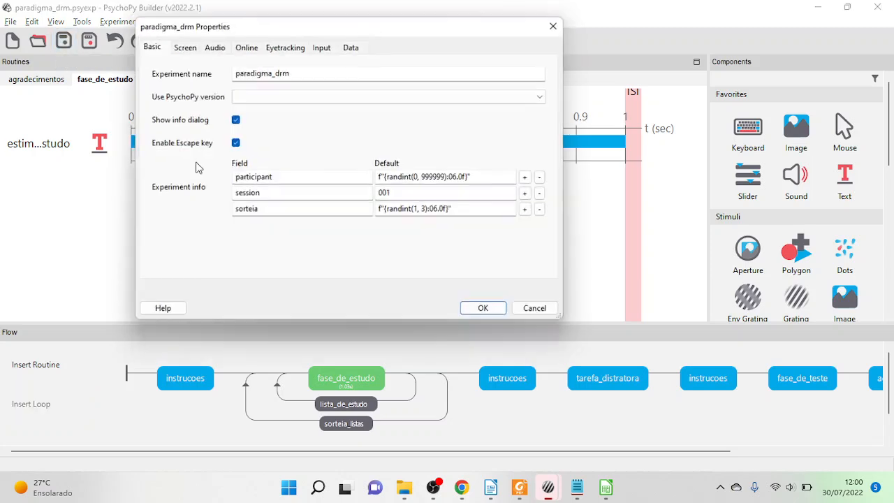
{"action": "left_click", "coordinate": [182, 46]}
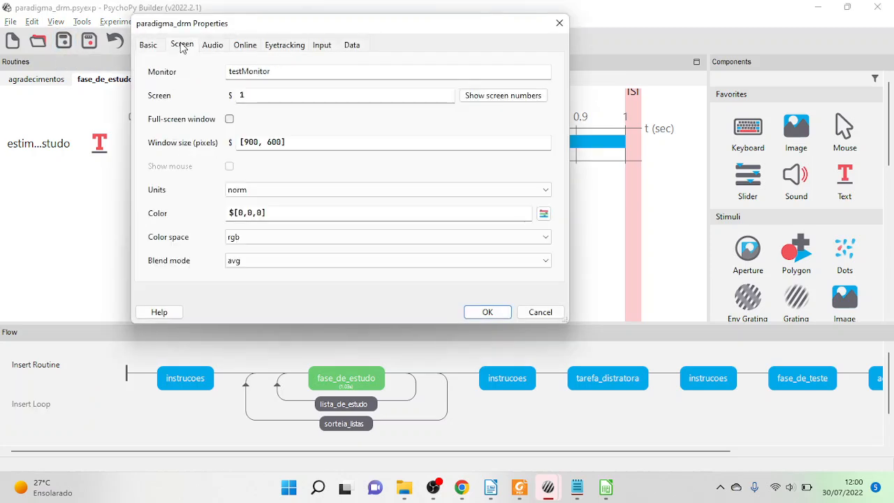
{"action": "left_click", "coordinate": [230, 120]}
{"action": "left_click", "coordinate": [230, 120]}
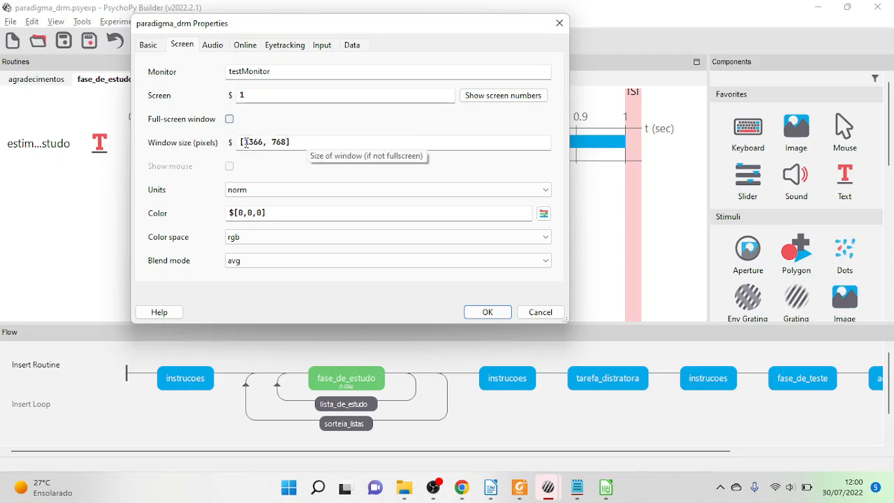
{"action": "left_click_drag", "start_coordinate": [246, 144], "coordinate": [287, 143]}
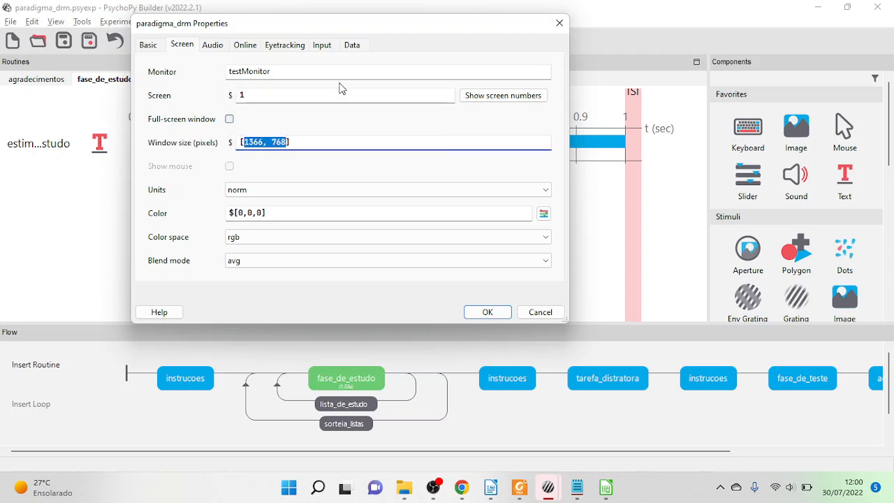
{"action": "type", "text": "900, 600"}
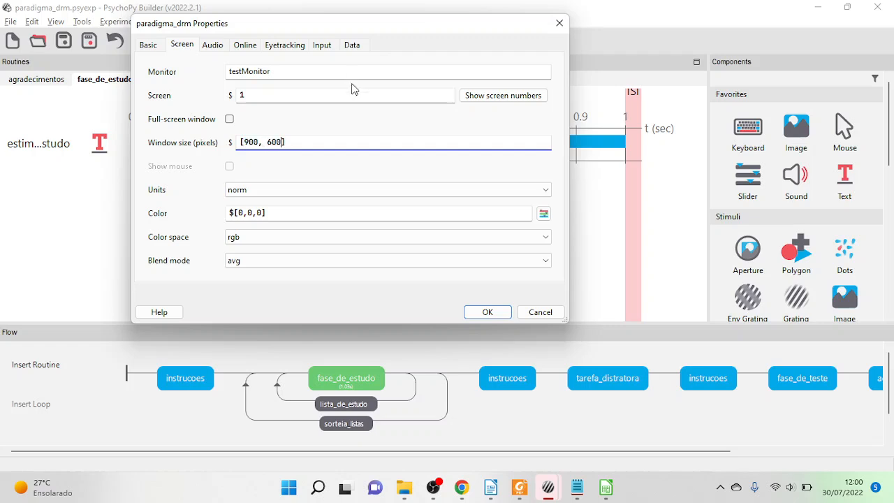
Set the experiment window's background color to black with the color picker
{"action": "left_click", "coordinate": [269, 214]}
{"action": "left_click", "coordinate": [544, 215]}
{"action": "left_click", "coordinate": [499, 166]}
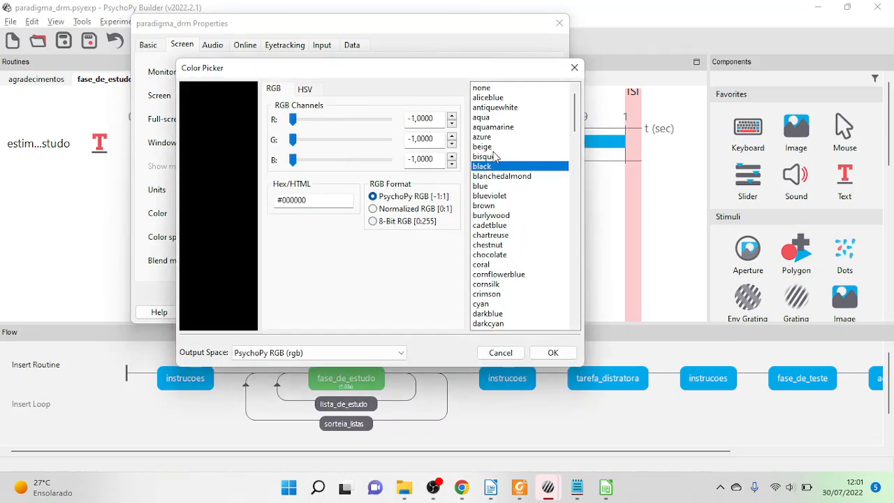
{"action": "left_click", "coordinate": [544, 355]}
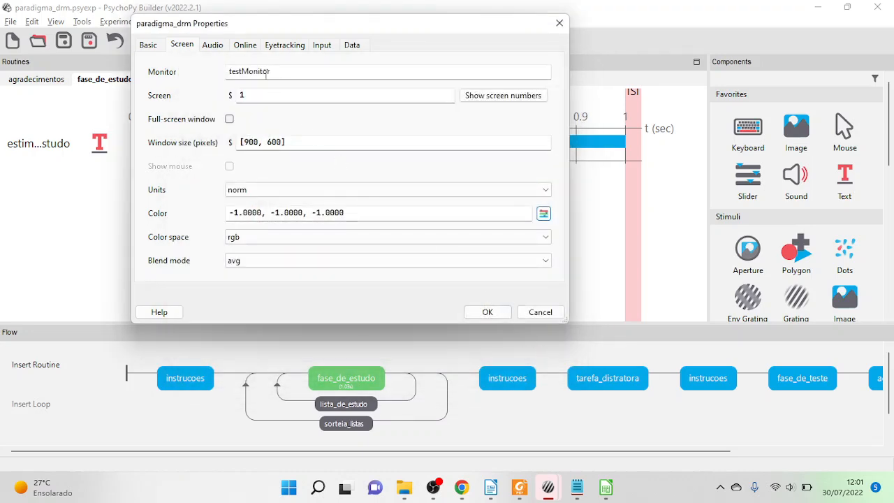
Look through the audio, online, eyetracking, data and input settings, and apply the experiment properties
{"action": "left_click", "coordinate": [214, 46]}
{"action": "left_click", "coordinate": [246, 46]}
{"action": "left_click", "coordinate": [282, 46]}
{"action": "left_click", "coordinate": [352, 45]}
{"action": "left_click", "coordinate": [322, 44]}
{"action": "left_click", "coordinate": [181, 44]}
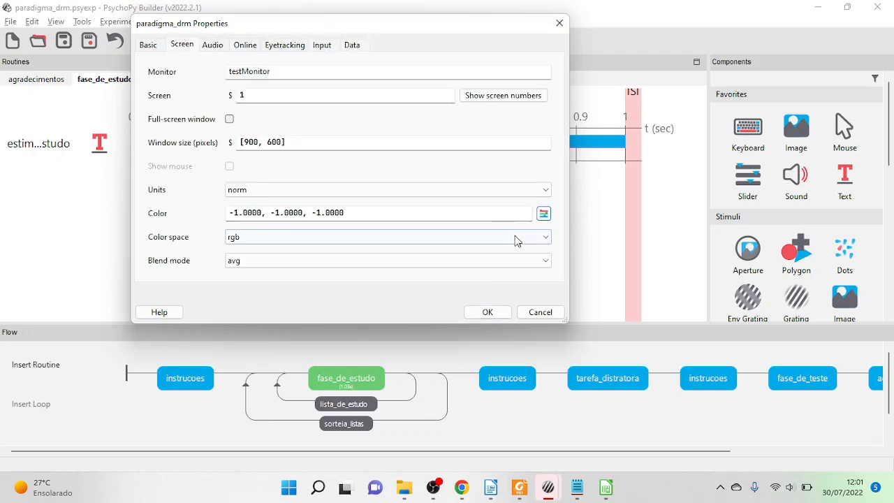
{"action": "left_click", "coordinate": [487, 312]}
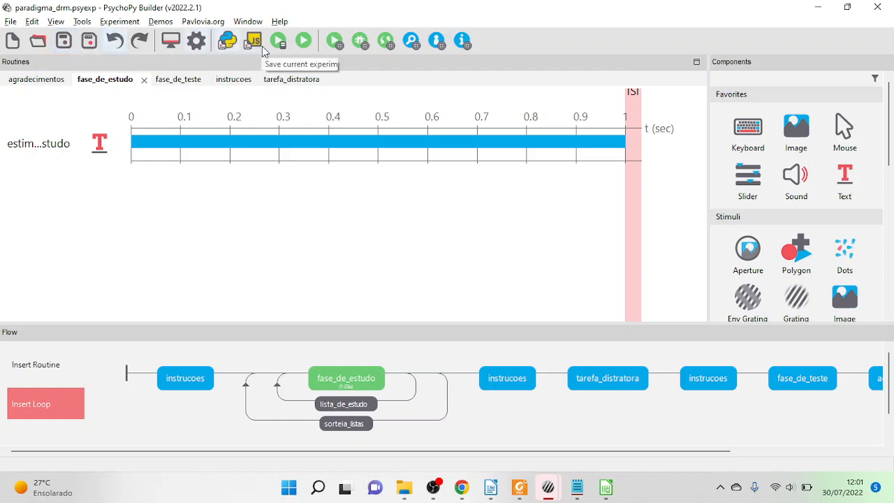
Run the experiment to check the format of the sorteia value in the info dialog, and cancel the run
{"action": "left_click", "coordinate": [307, 46]}
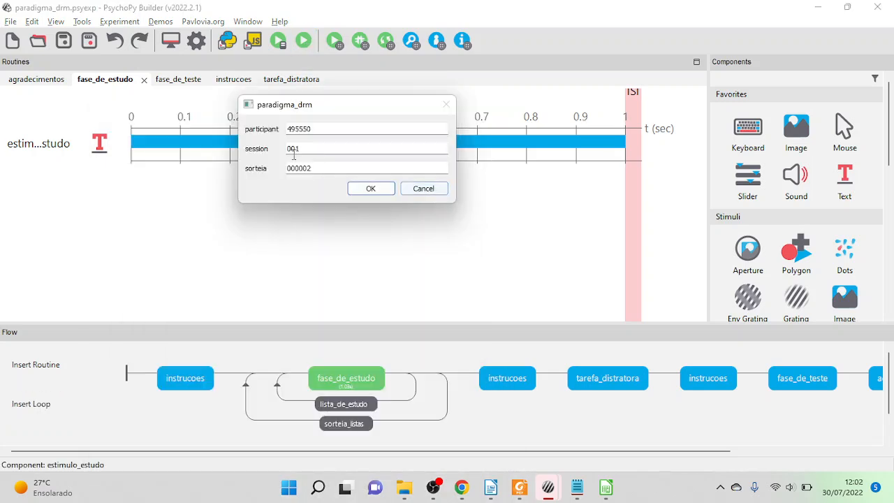
{"action": "left_click_drag", "start_coordinate": [287, 168], "coordinate": [325, 169]}
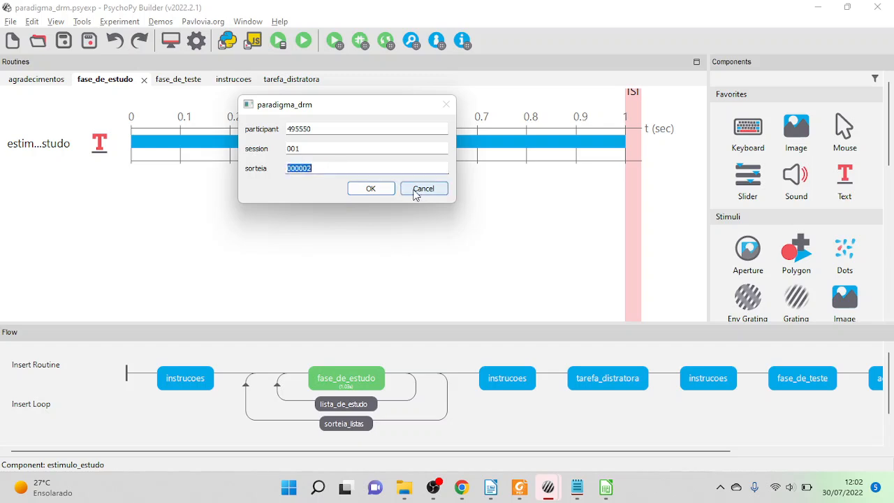
{"action": "left_click", "coordinate": [435, 194]}
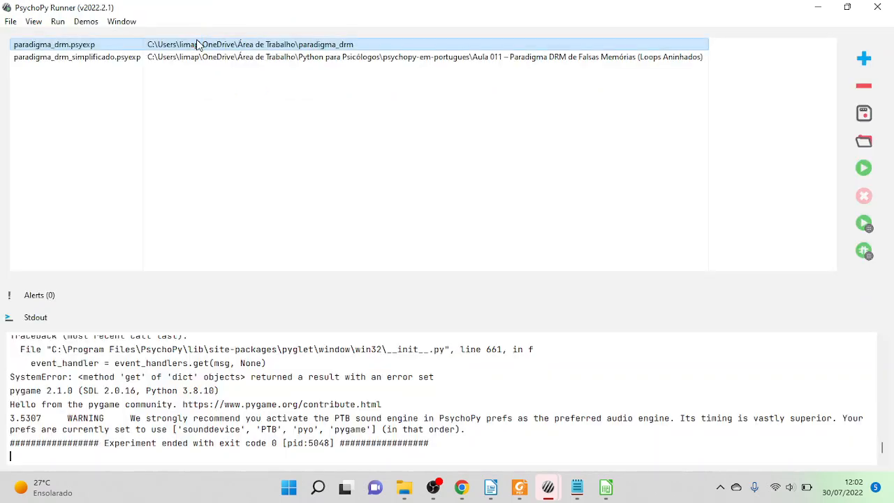
Return to the Builder and set the sorteia field's default to f"{randint(1, 3):.0f}" in the experiment properties
{"action": "mouse_move", "coordinate": [548, 487]}
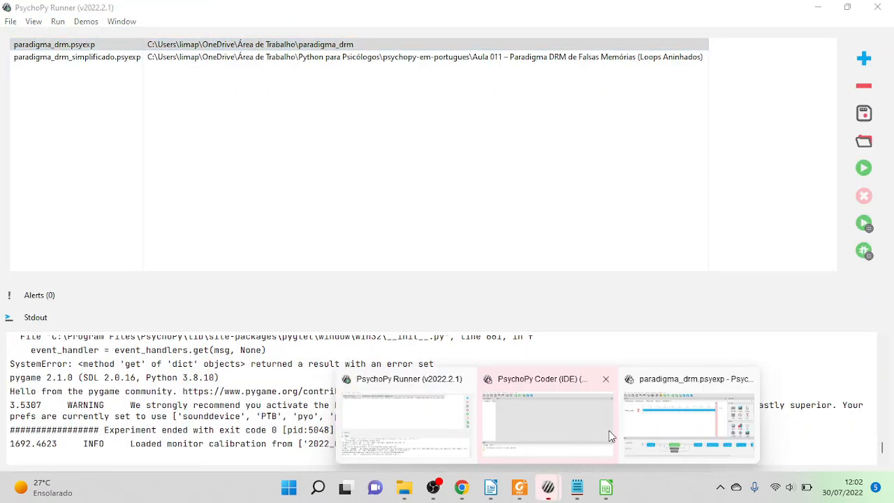
{"action": "left_click", "coordinate": [698, 419]}
{"action": "left_click", "coordinate": [200, 41]}
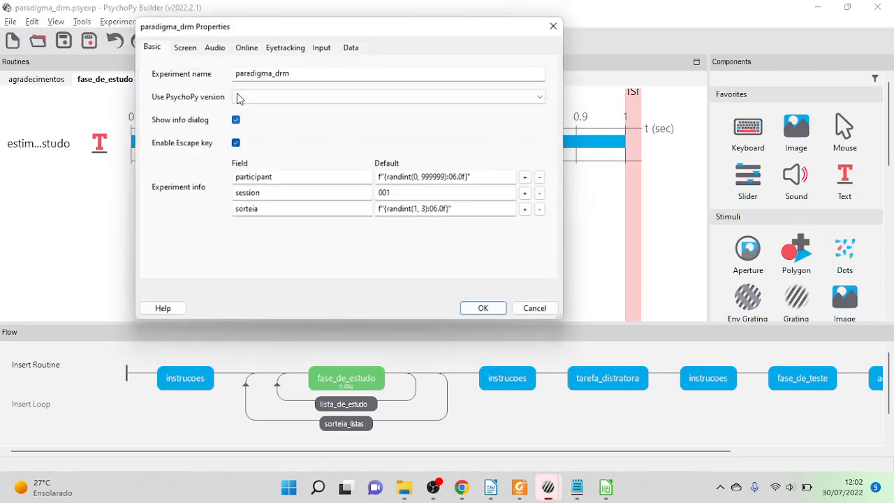
{"action": "left_click_drag", "start_coordinate": [450, 175], "coordinate": [459, 179]}
{"action": "left_click", "coordinate": [443, 210]}
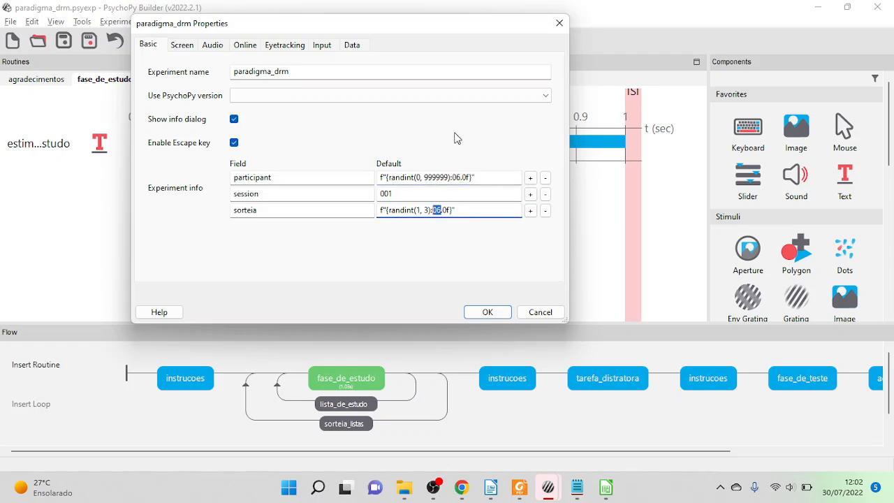
{"action": "key", "text": "BackSpace"}
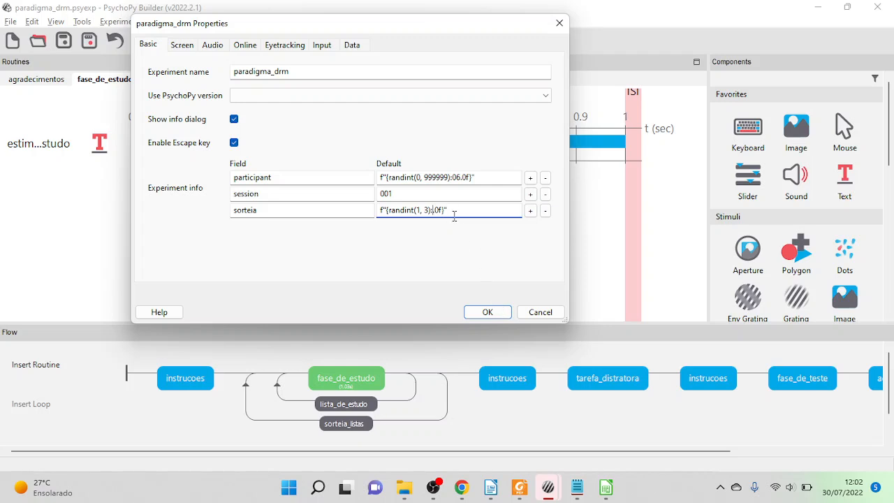
{"action": "left_click", "coordinate": [488, 312]}
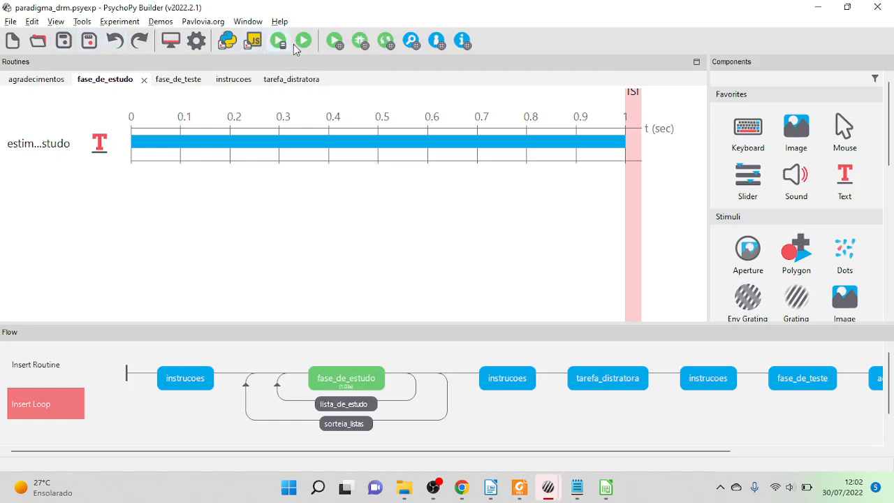
Run the experiment, check the drawn sorteia value, and open 1.csv from the paradigma_drm folder in LibreOffice Calc
{"action": "left_click", "coordinate": [303, 42]}
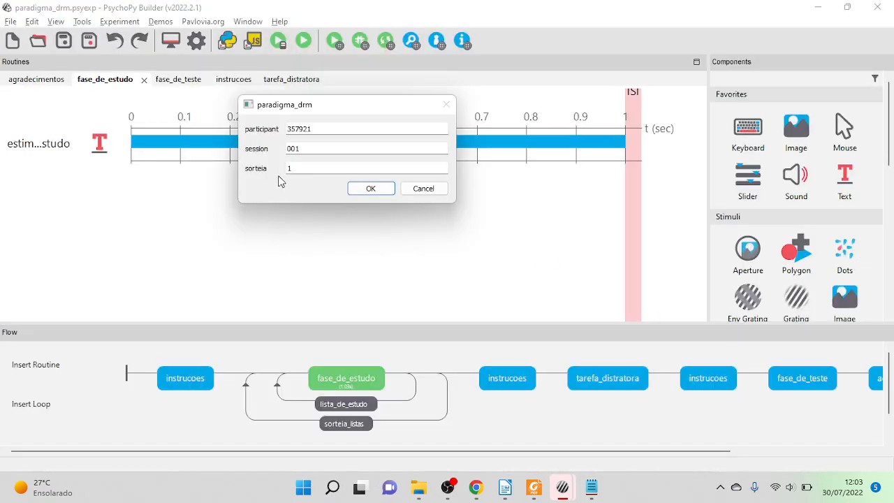
{"action": "double_click", "coordinate": [293, 174]}
{"action": "mouse_move", "coordinate": [419, 487]}
{"action": "left_click", "coordinate": [422, 439]}
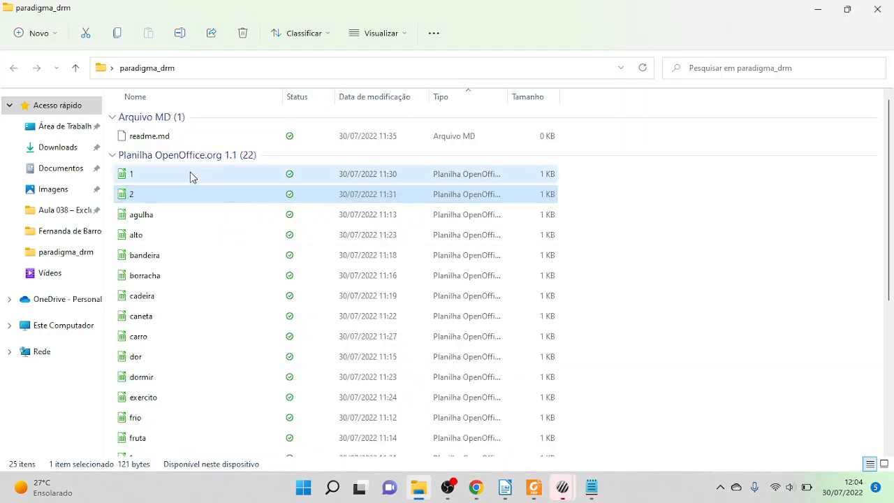
{"action": "double_click", "coordinate": [190, 173]}
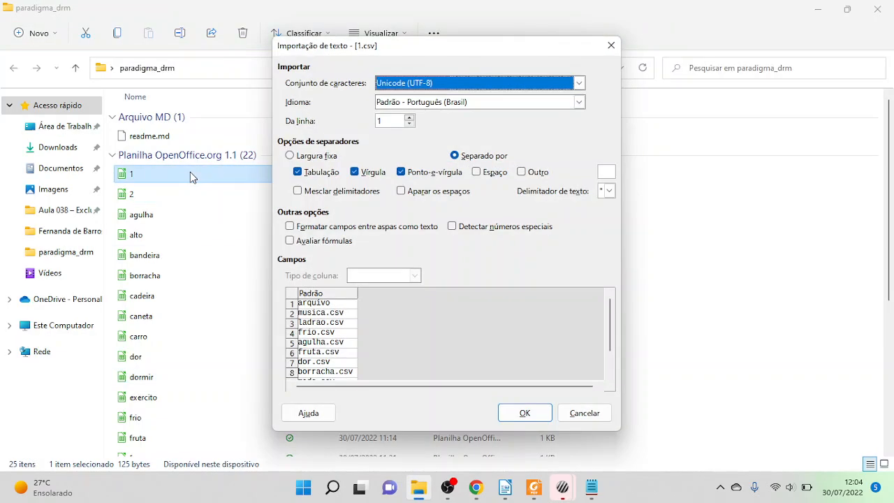
{"action": "left_click", "coordinate": [520, 413]}
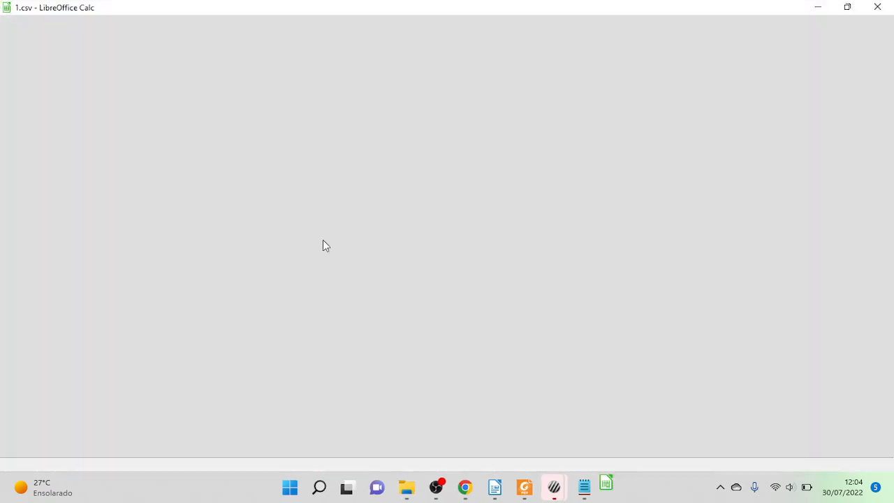
{"action": "scroll", "coordinate": [44, 217], "scroll_direction": "up", "scroll_amount": 5}
{"action": "scroll", "coordinate": [44, 217], "scroll_direction": "down", "scroll_amount": 1}
{"action": "scroll", "coordinate": [44, 216], "scroll_direction": "up", "scroll_amount": 1}
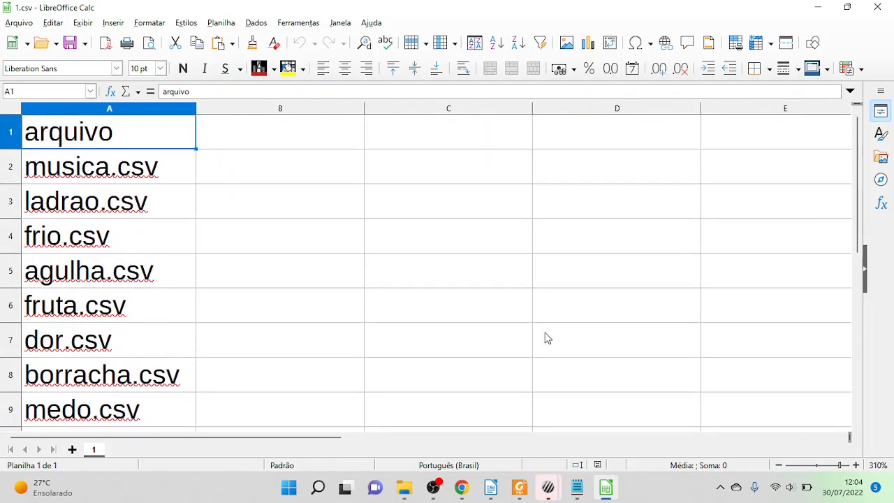
Start the experiment from its info dialog, and color the ladrao.csv and borracha.csv entries red in 1.csv as their lists are presented
{"action": "left_click", "coordinate": [760, 422]}
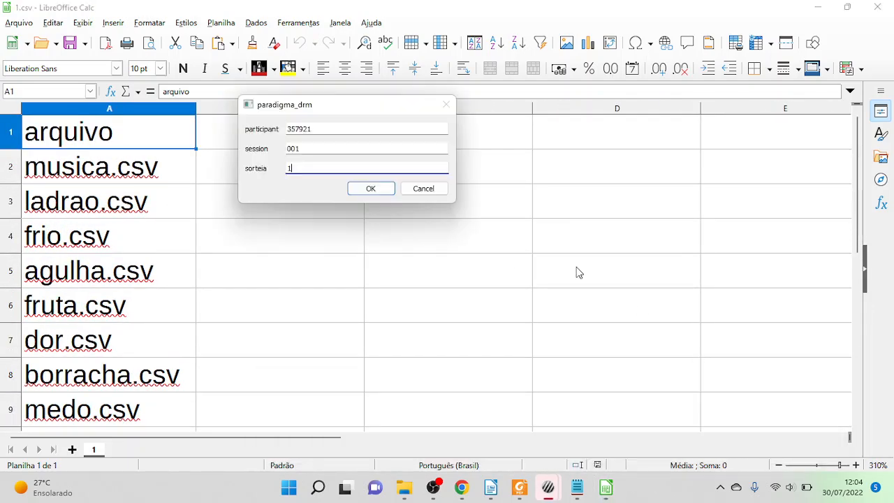
{"action": "left_click", "coordinate": [389, 191]}
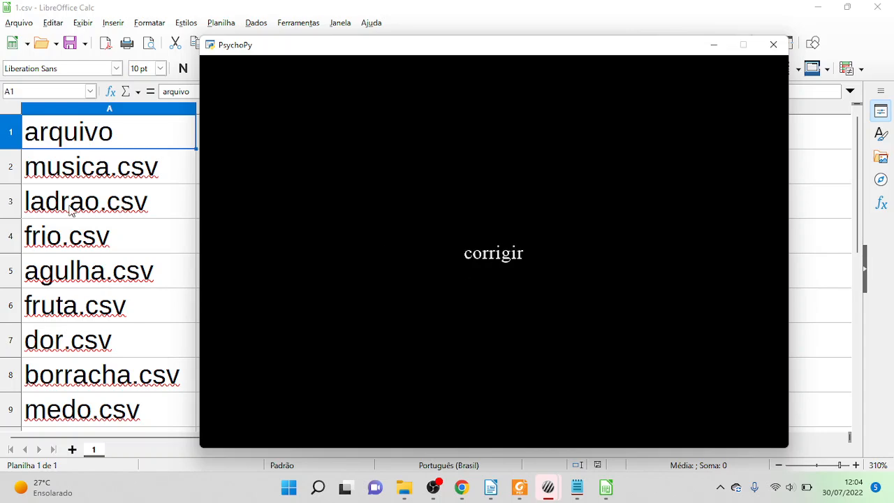
{"action": "left_click", "coordinate": [70, 209]}
{"action": "left_click", "coordinate": [103, 384], "text": "ctrl"}
{"action": "left_click", "coordinate": [258, 67]}
{"action": "left_click", "coordinate": [353, 248]}
{"action": "mouse_move", "coordinate": [548, 489]}
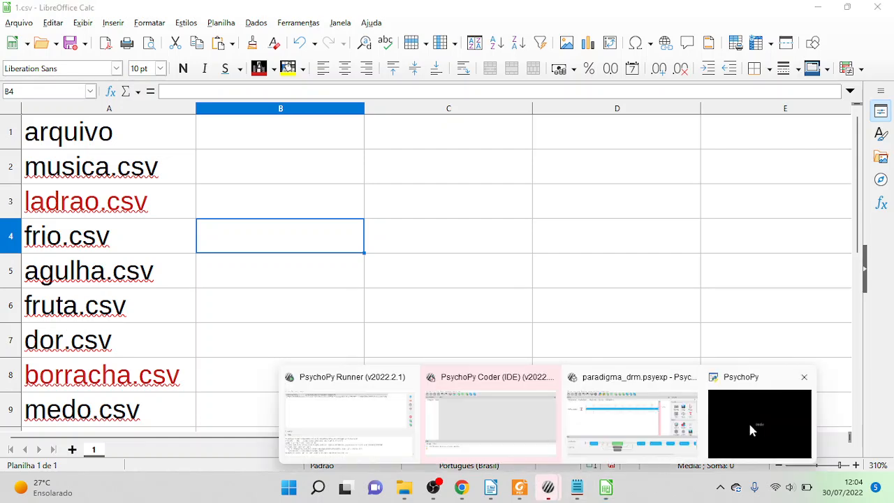
{"action": "left_click", "coordinate": [735, 409]}
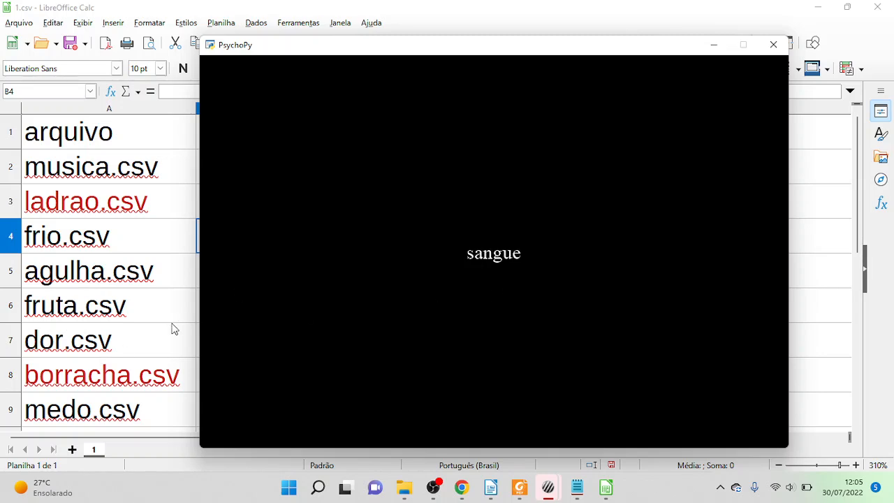
Color the dor.csv entry red in 1.csv and return to the running experiment window
{"action": "left_click", "coordinate": [138, 339]}
{"action": "left_click", "coordinate": [259, 68]}
{"action": "left_click", "coordinate": [370, 244]}
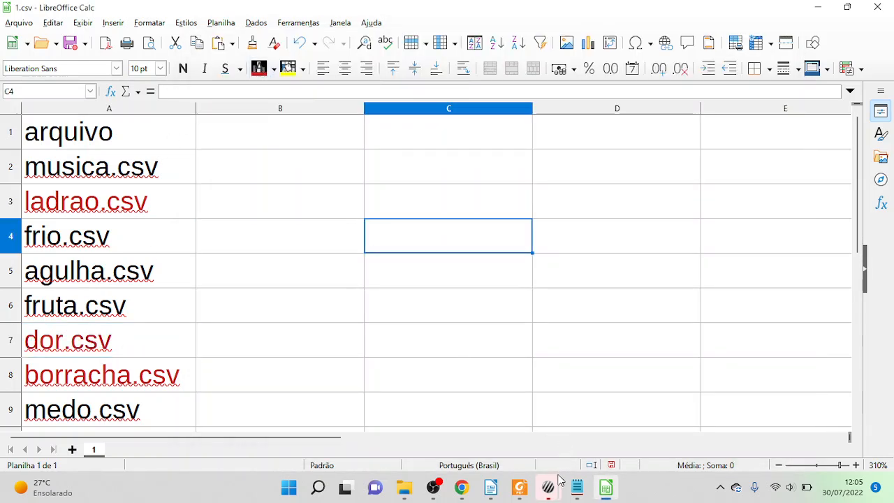
{"action": "mouse_move", "coordinate": [549, 487]}
{"action": "left_click", "coordinate": [762, 420]}
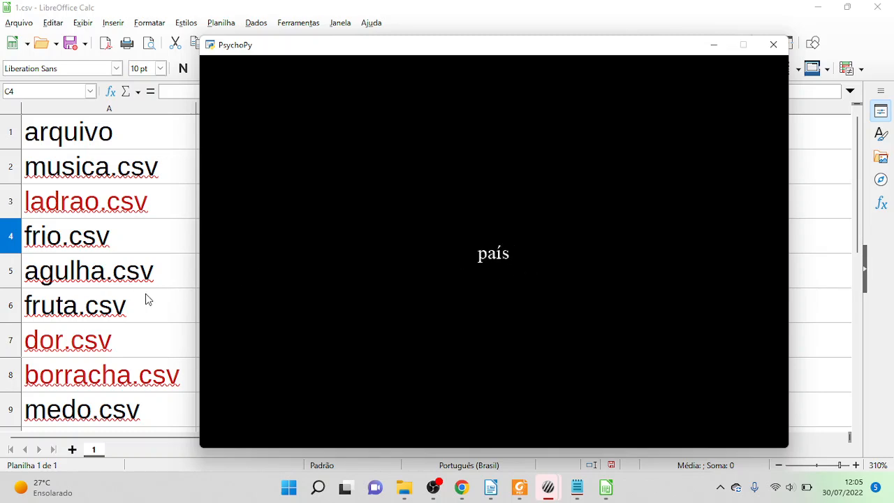
Color the bandeira.csv and agulha.csv entries red in 1.csv, returning to the running experiment window after each
{"action": "left_click", "coordinate": [123, 283]}
{"action": "scroll", "coordinate": [90, 399], "scroll_direction": "down", "scroll_amount": 1}
{"action": "left_click", "coordinate": [90, 381]}
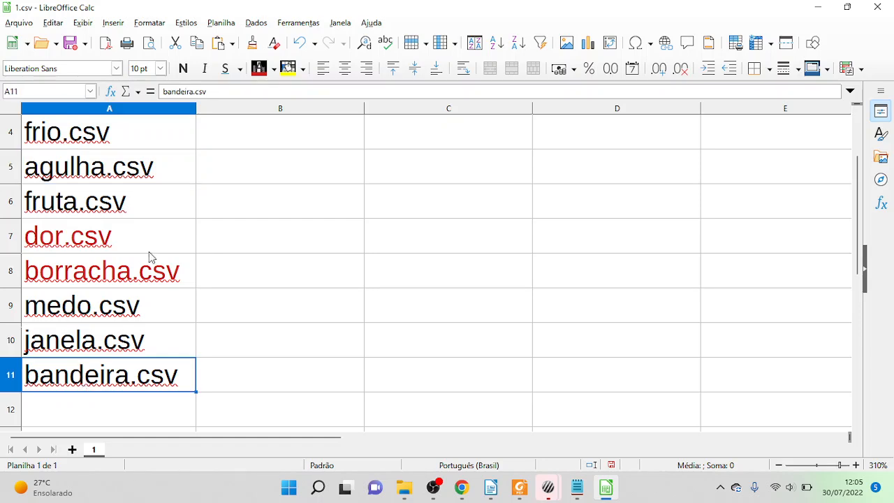
{"action": "left_click", "coordinate": [260, 68]}
{"action": "mouse_move", "coordinate": [548, 487]}
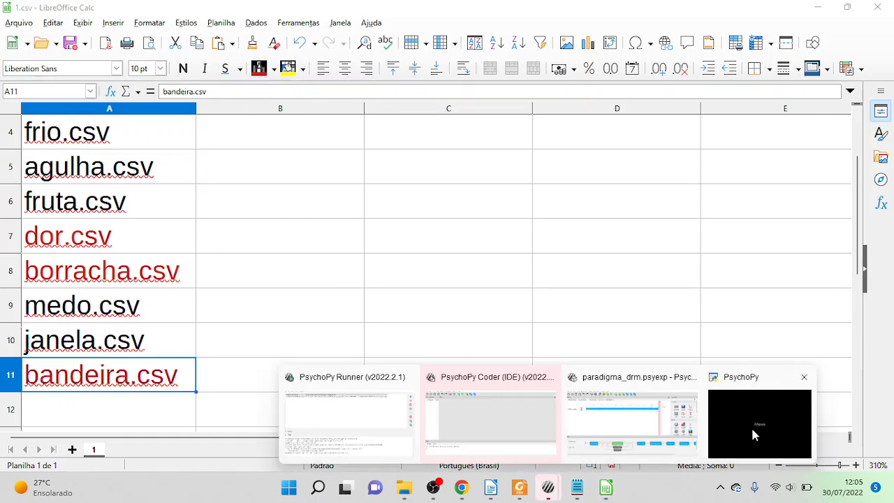
{"action": "left_click", "coordinate": [753, 435]}
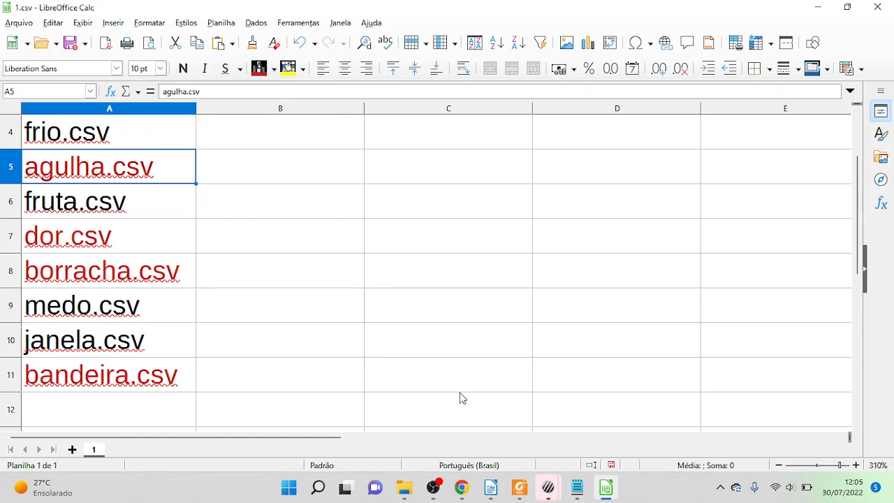
{"action": "mouse_move", "coordinate": [555, 489]}
{"action": "left_click", "coordinate": [737, 422]}
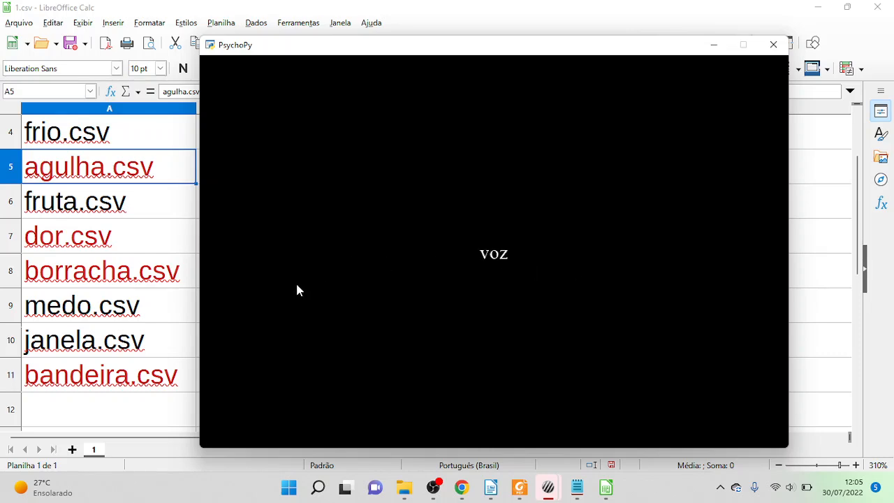
Color the musica.csv entry red in 1.csv and return to the running experiment window
{"action": "scroll", "coordinate": [144, 260], "scroll_direction": "up", "scroll_amount": 1}
{"action": "left_click", "coordinate": [108, 175]}
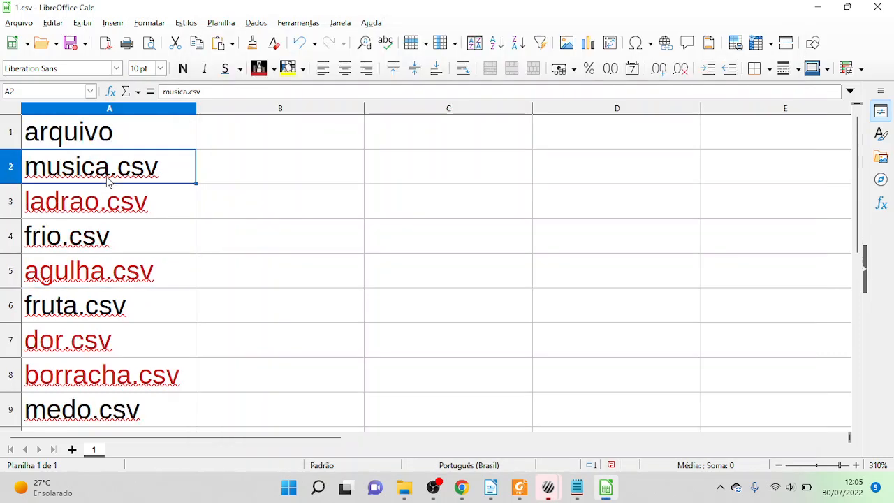
{"action": "left_click", "coordinate": [268, 69]}
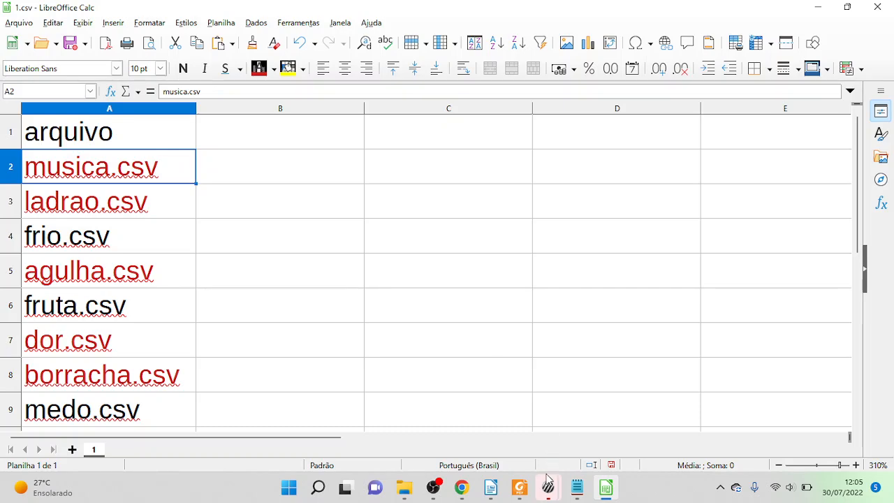
{"action": "mouse_move", "coordinate": [548, 486]}
{"action": "left_click", "coordinate": [742, 426]}
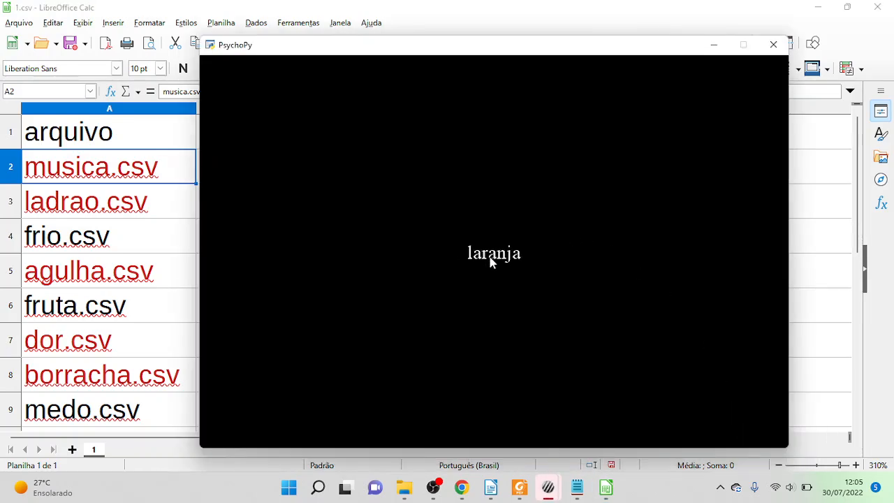
Color the fruta.csv and medo.csv entries red in 1.csv, returning to the running experiment window after each
{"action": "left_click", "coordinate": [96, 315]}
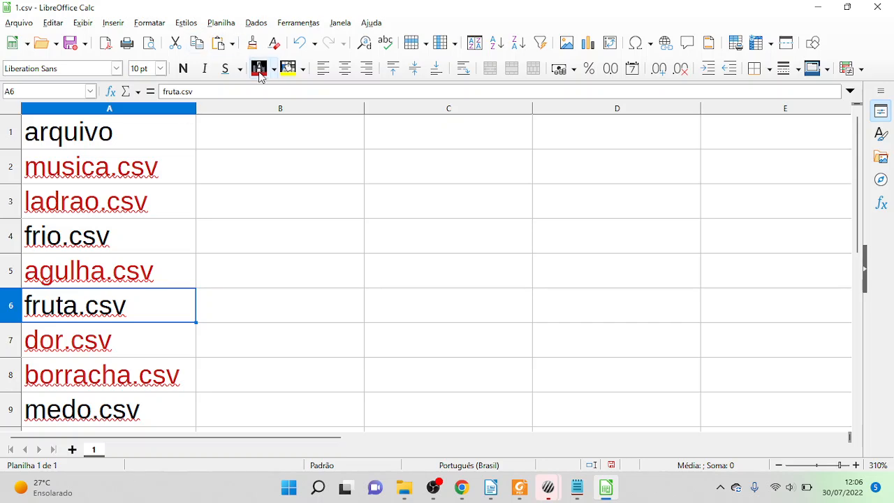
{"action": "mouse_move", "coordinate": [548, 488]}
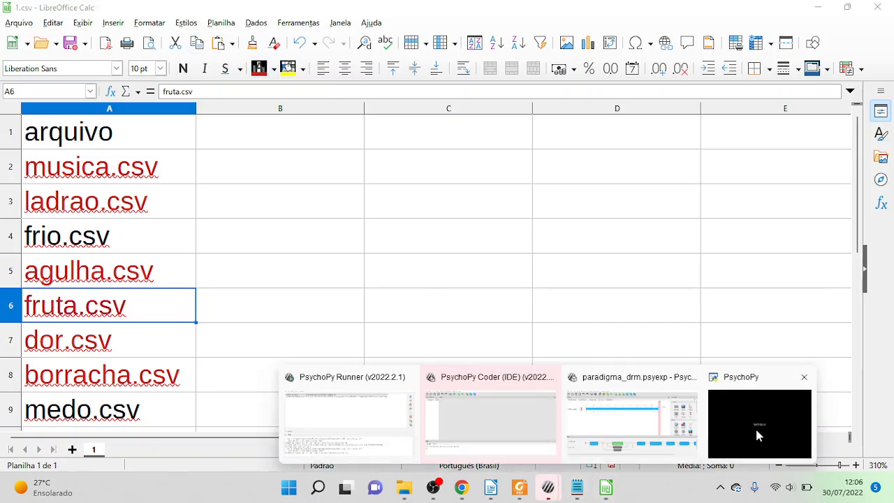
{"action": "left_click", "coordinate": [752, 428]}
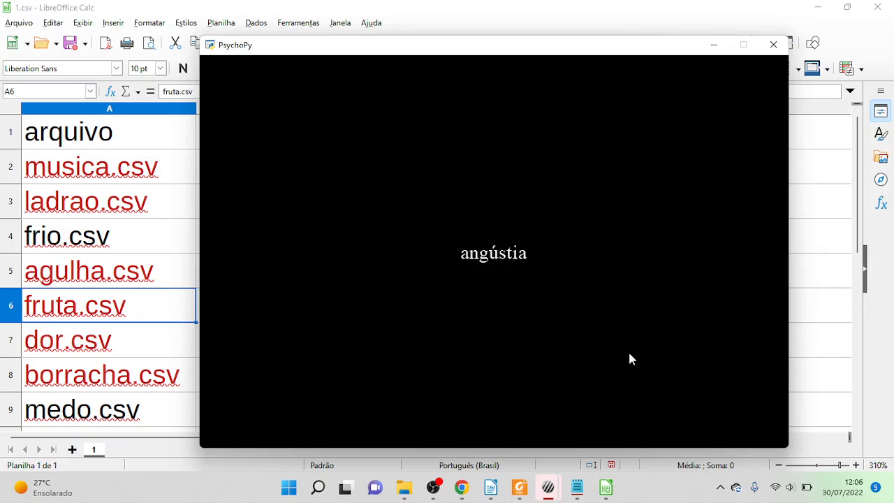
{"action": "left_click", "coordinate": [139, 316]}
{"action": "scroll", "coordinate": [138, 325], "scroll_direction": "down", "scroll_amount": 1}
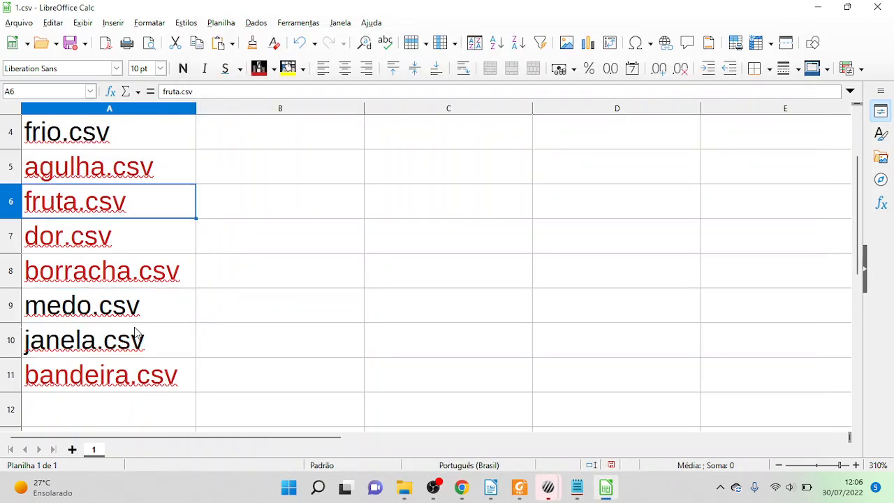
{"action": "left_click", "coordinate": [85, 318]}
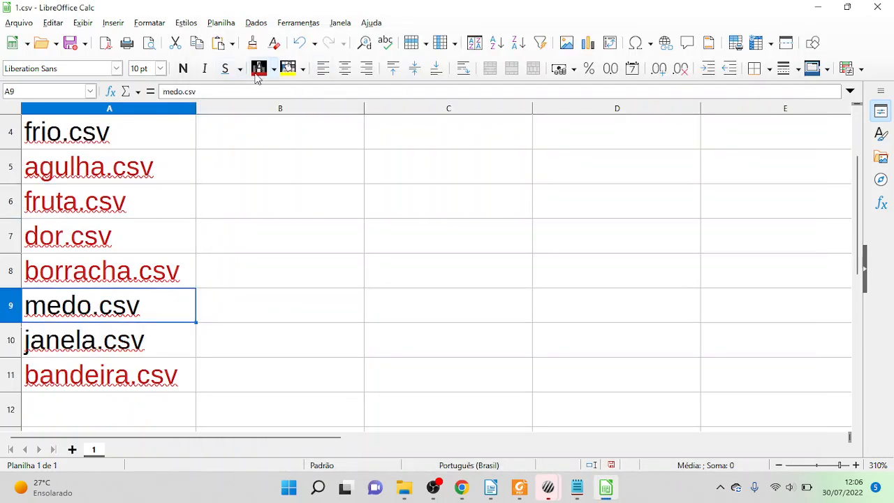
{"action": "left_click", "coordinate": [276, 234]}
{"action": "scroll", "coordinate": [280, 252], "scroll_direction": "up", "scroll_amount": 1}
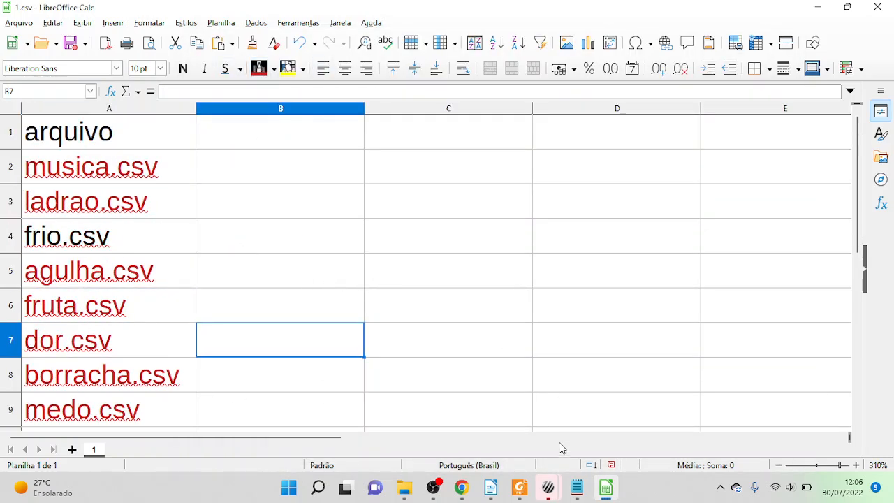
{"action": "mouse_move", "coordinate": [549, 491]}
{"action": "left_click", "coordinate": [758, 415]}
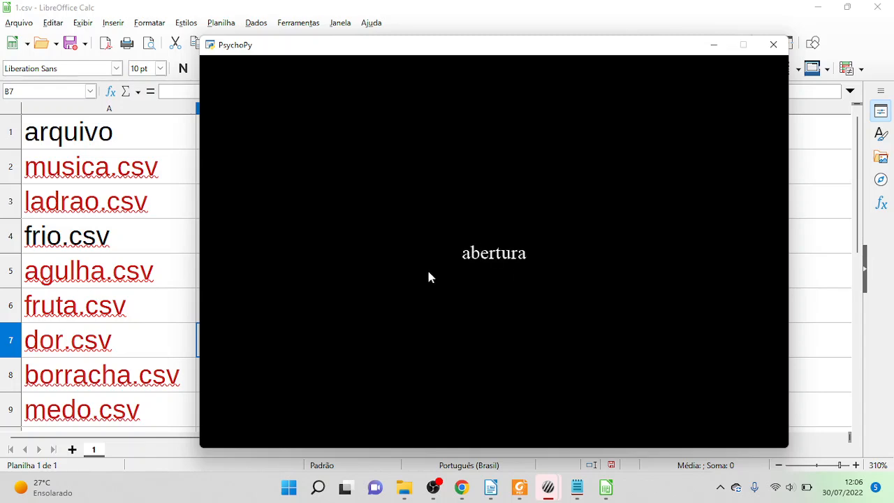
Color the janela.csv and frio.csv entries red in 1.csv as their lists are presented, returning to the running experiment window after each
{"action": "left_click", "coordinate": [143, 314]}
{"action": "scroll", "coordinate": [140, 329], "scroll_direction": "down", "scroll_amount": 1}
{"action": "left_click", "coordinate": [125, 357]}
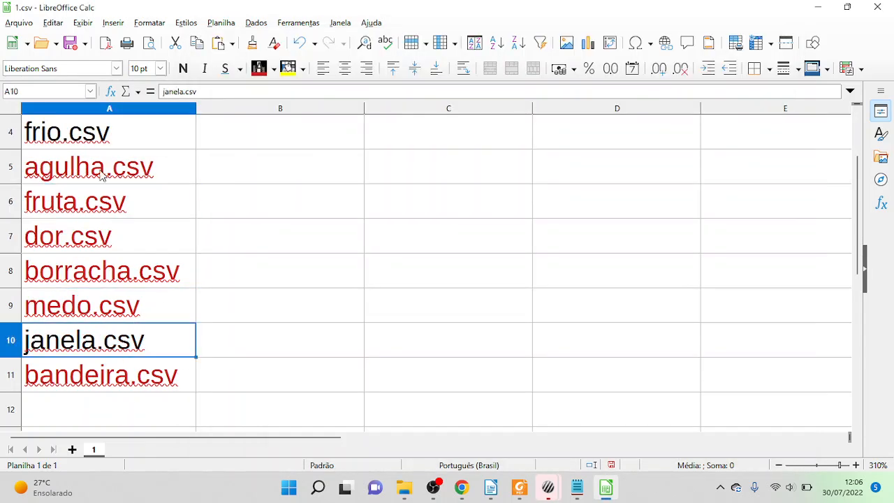
{"action": "scroll", "coordinate": [214, 307], "scroll_direction": "up", "scroll_amount": 1}
{"action": "mouse_move", "coordinate": [549, 485]}
{"action": "left_click", "coordinate": [774, 438]}
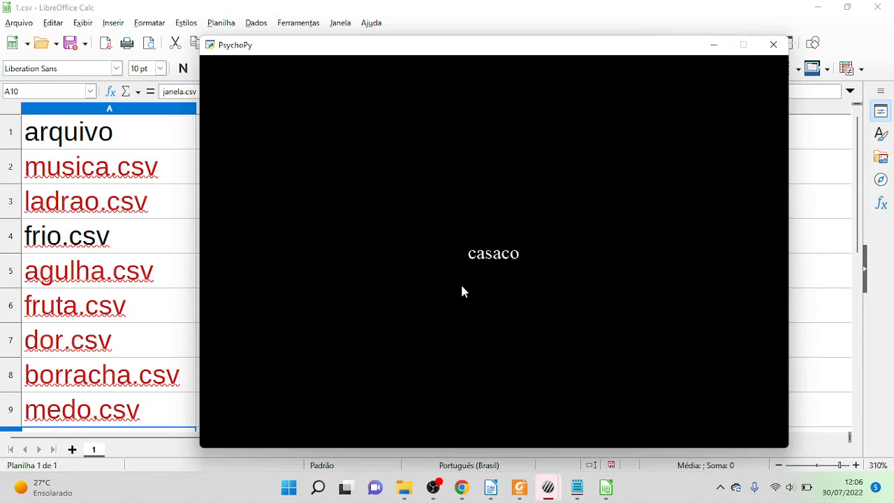
{"action": "left_click", "coordinate": [95, 251]}
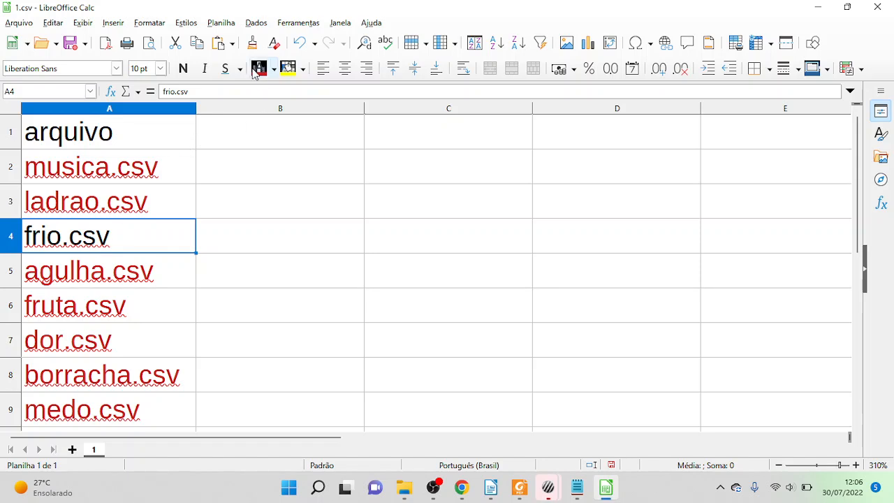
{"action": "left_click", "coordinate": [299, 170]}
{"action": "mouse_move", "coordinate": [548, 487]}
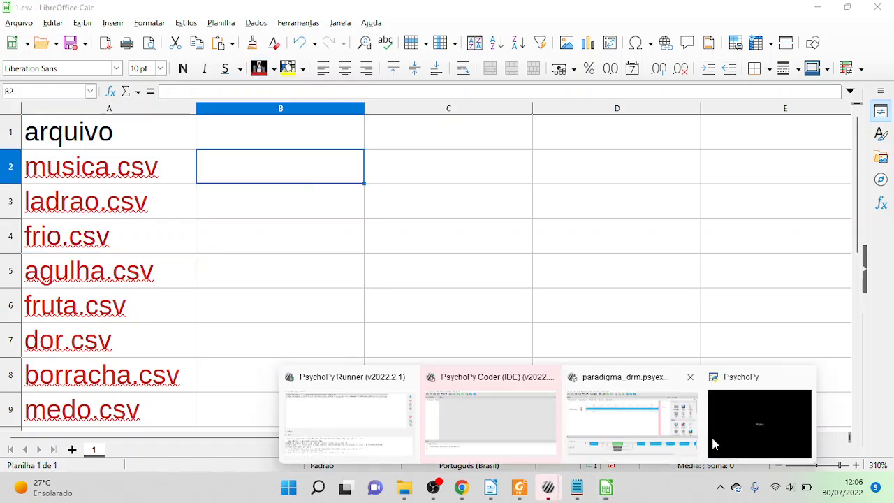
{"action": "left_click", "coordinate": [713, 381]}
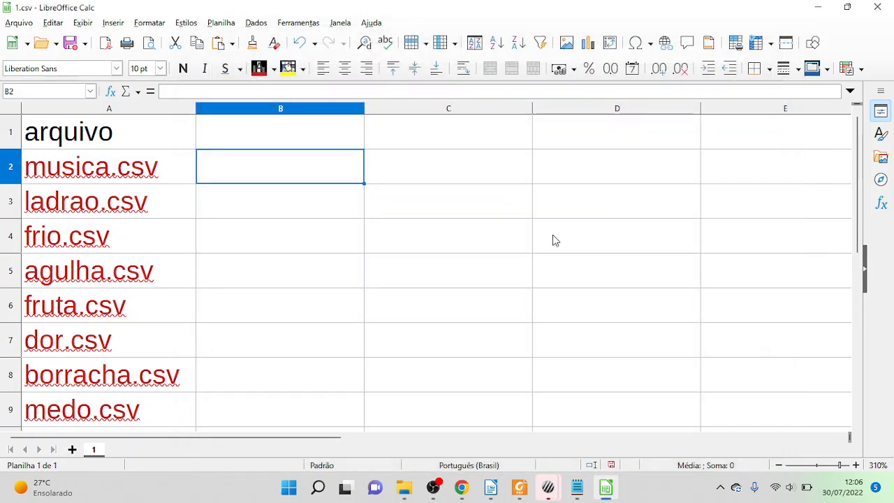
Switch to PsychoPy, check the Coder and Runner windows after the run, and return to the paradigma_drm experiment in Builder
{"action": "left_click", "coordinate": [458, 235]}
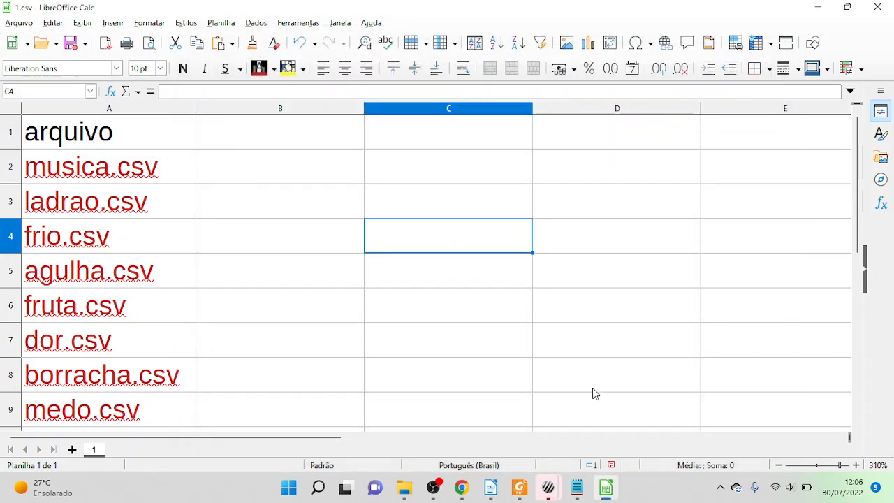
{"action": "mouse_move", "coordinate": [548, 487]}
{"action": "left_click", "coordinate": [738, 390]}
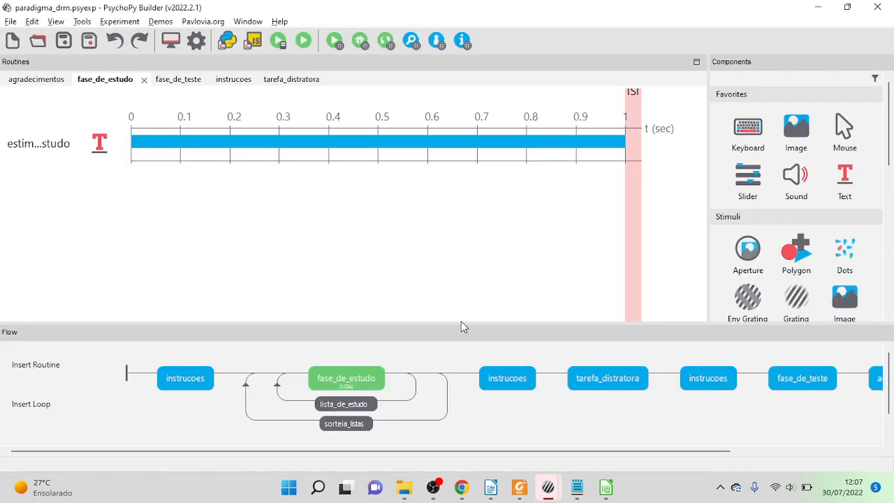
{"action": "mouse_move", "coordinate": [549, 487]}
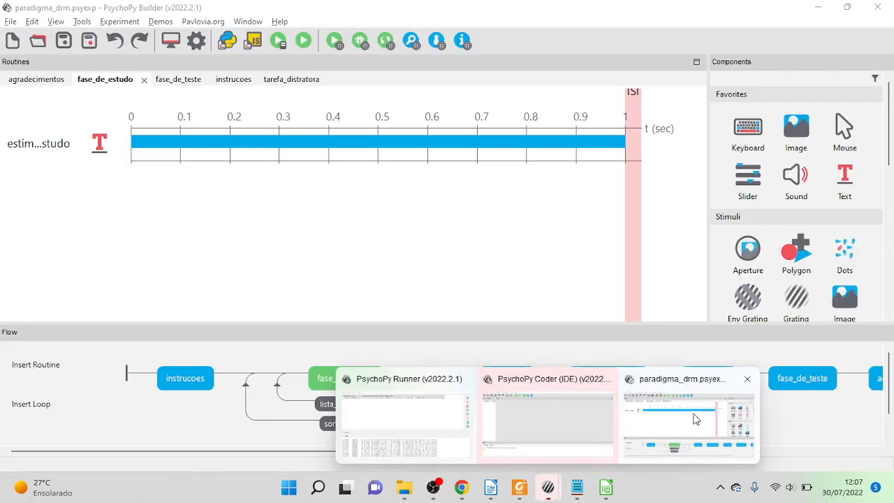
{"action": "left_click", "coordinate": [523, 415]}
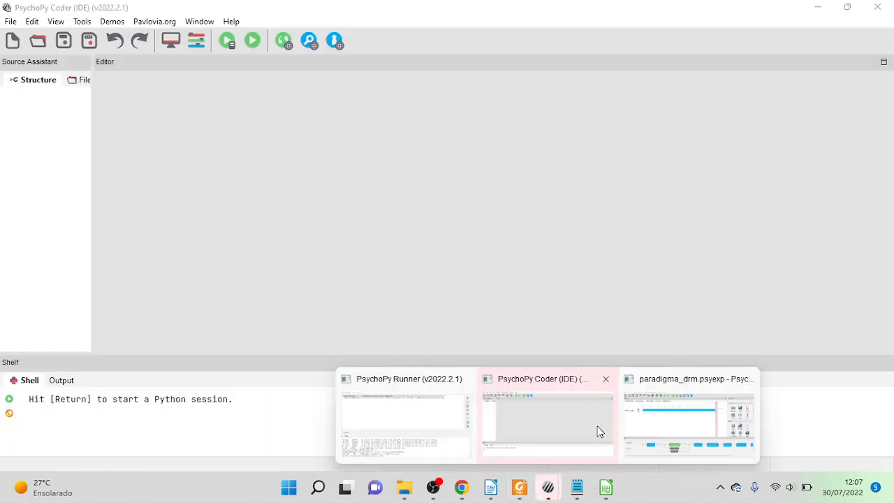
{"action": "left_click", "coordinate": [659, 403]}
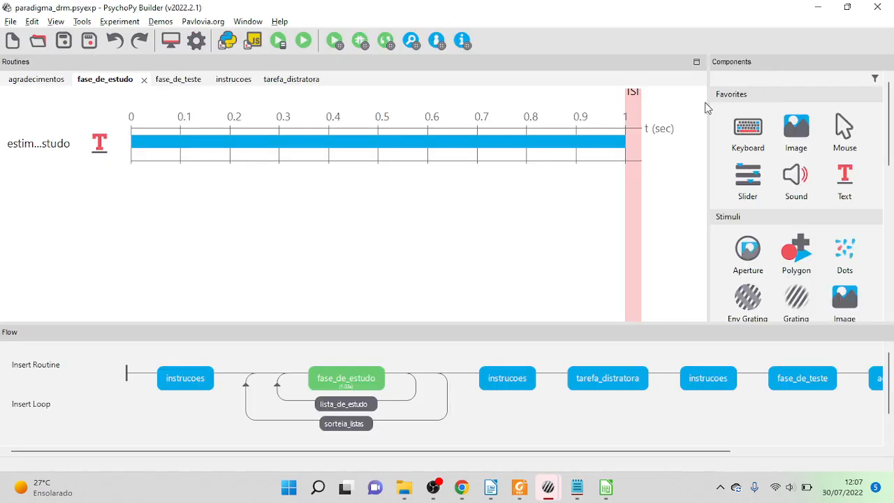
{"action": "mouse_move", "coordinate": [548, 488]}
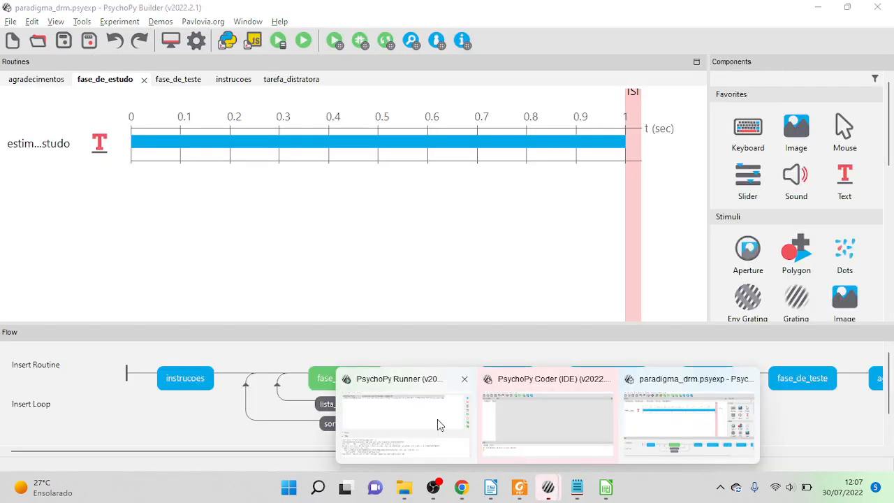
{"action": "left_click", "coordinate": [412, 384]}
{"action": "left_click", "coordinate": [660, 148]}
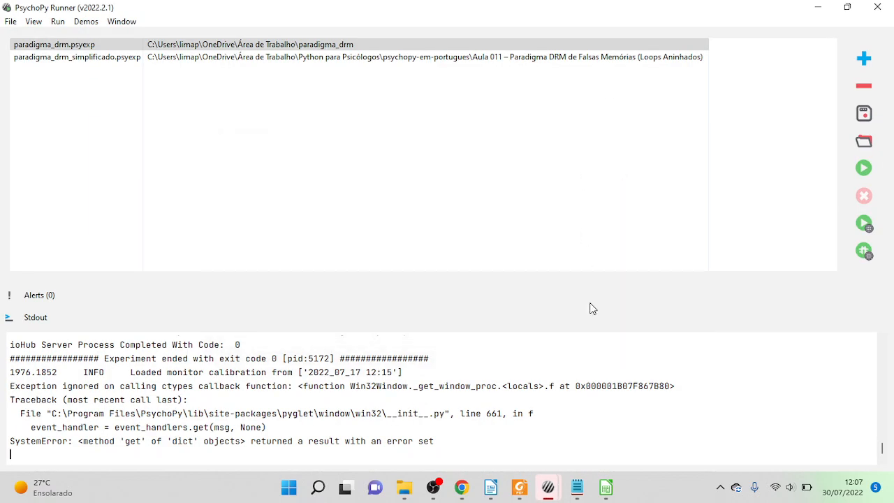
{"action": "mouse_move", "coordinate": [566, 479]}
{"action": "left_click", "coordinate": [699, 412]}
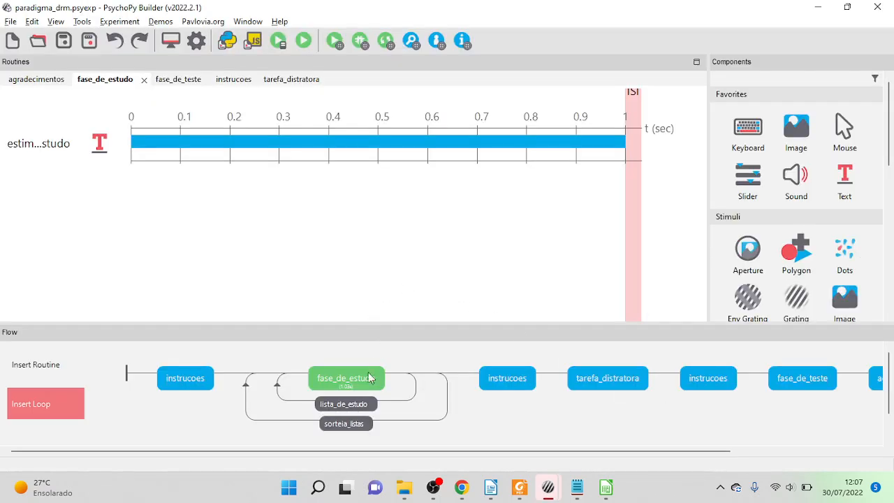
Set the letter height of the estimulo_estudo text component in the fase_de_estudo routine to 0.2
{"action": "left_click", "coordinate": [99, 145]}
{"action": "left_click", "coordinate": [182, 45]}
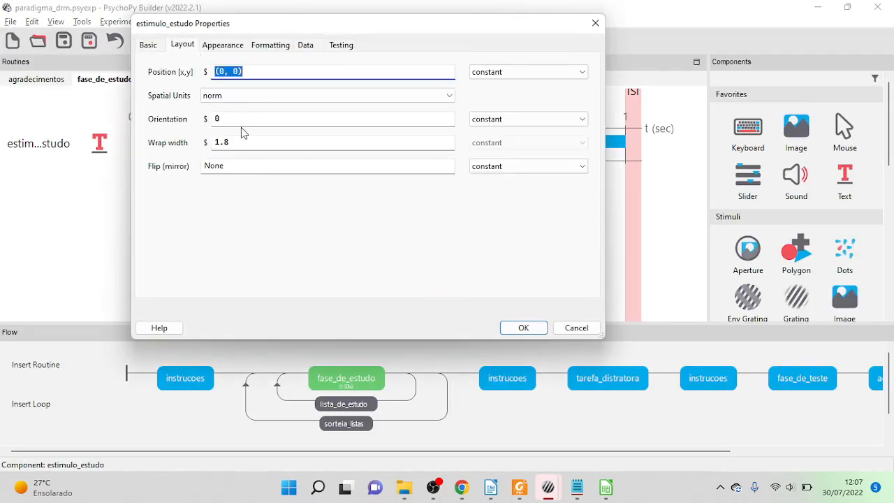
{"action": "left_click", "coordinate": [237, 45]}
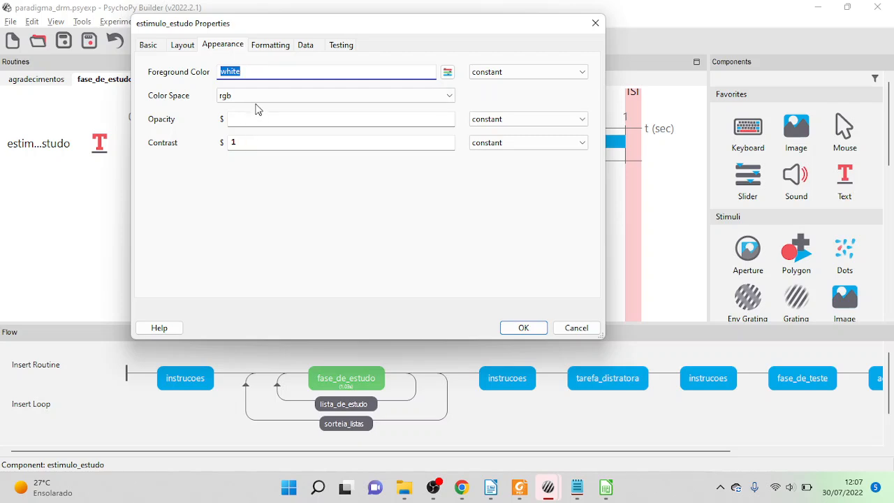
{"action": "left_click", "coordinate": [264, 41]}
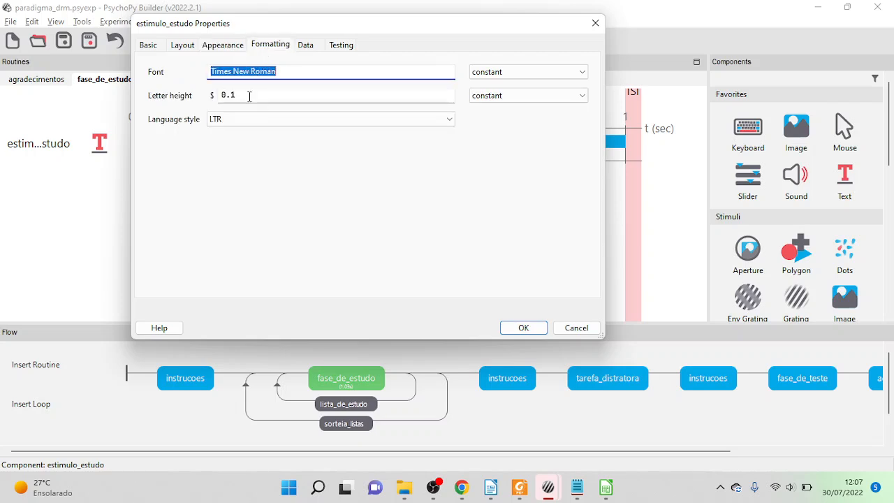
{"action": "left_click", "coordinate": [263, 94]}
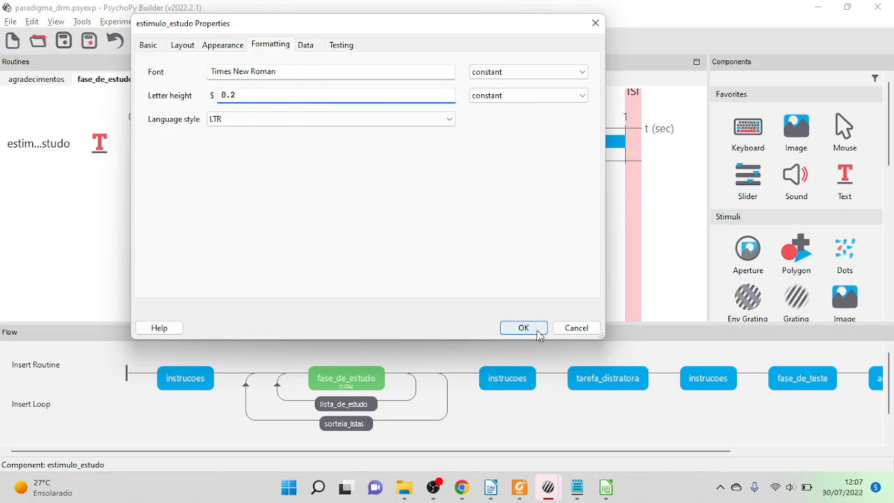
{"action": "left_click", "coordinate": [538, 333]}
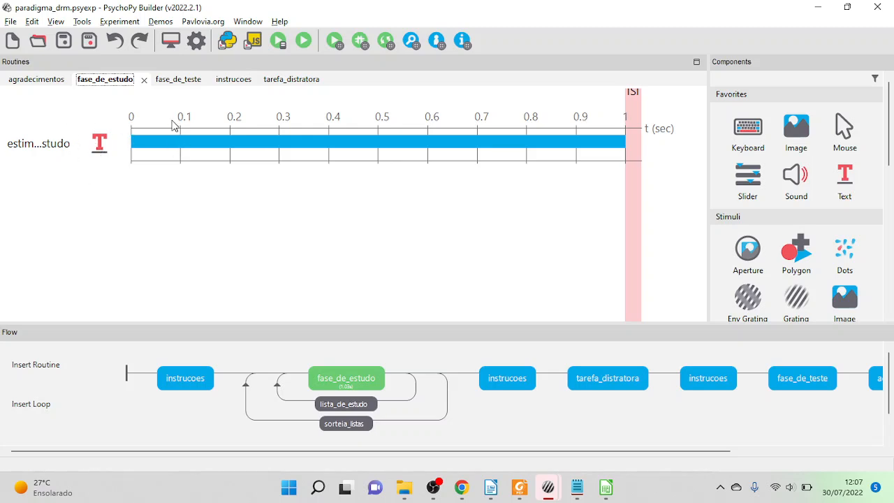
Switch to LibreOffice Calc and close 1.csv without saving its changes
{"action": "left_click", "coordinate": [606, 487]}
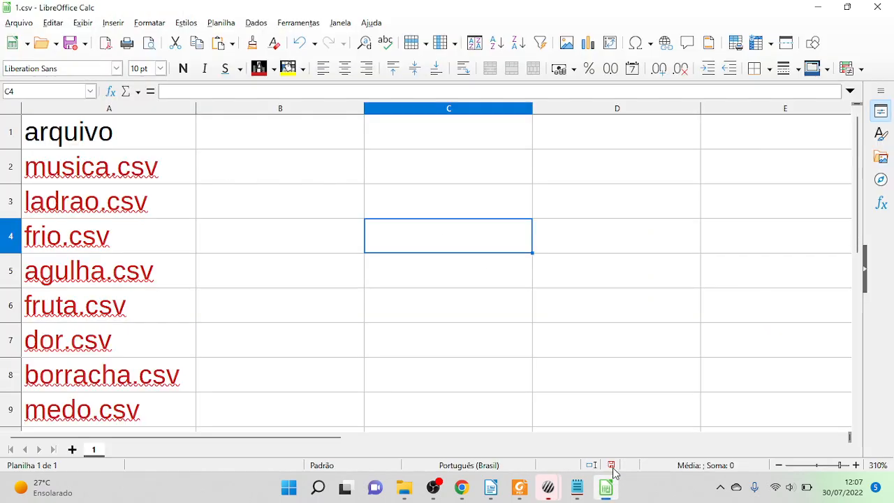
{"action": "left_click", "coordinate": [879, 7]}
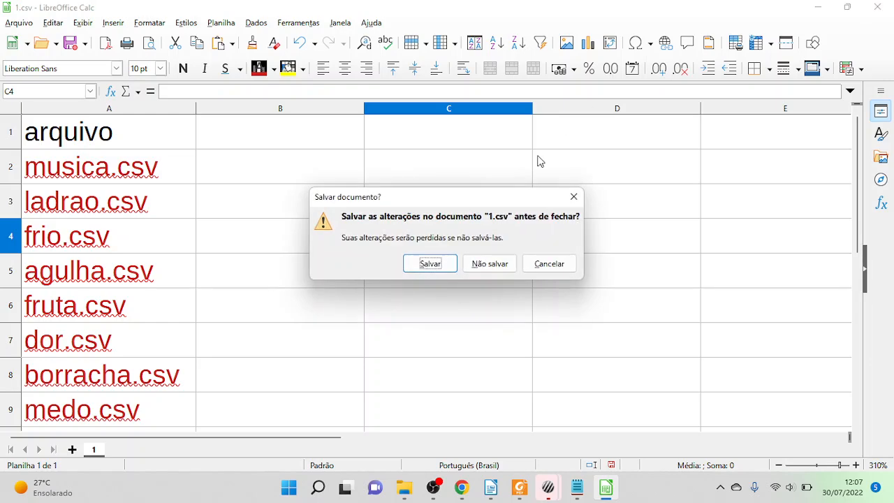
{"action": "left_click", "coordinate": [499, 260]}
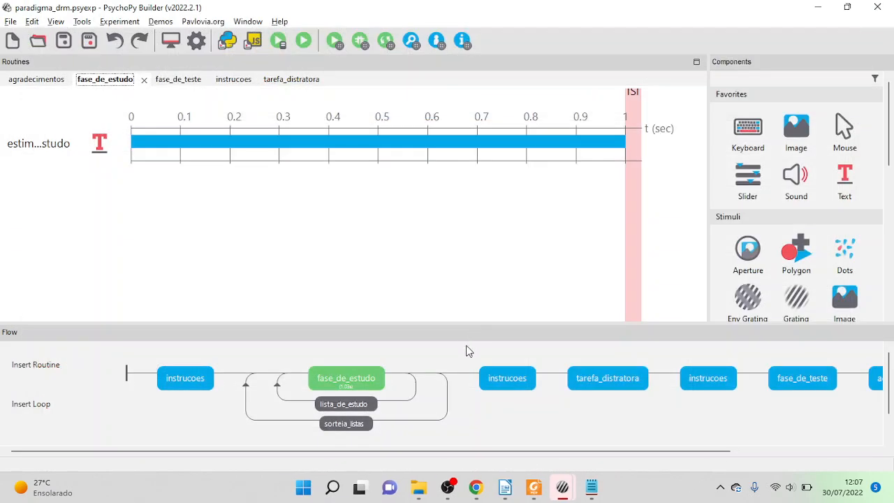
Open 2.csv from the paradigma_drm folder in LibreOffice Calc with the default import options, and enlarge its view to 310%
{"action": "left_click", "coordinate": [419, 487]}
{"action": "double_click", "coordinate": [174, 233]}
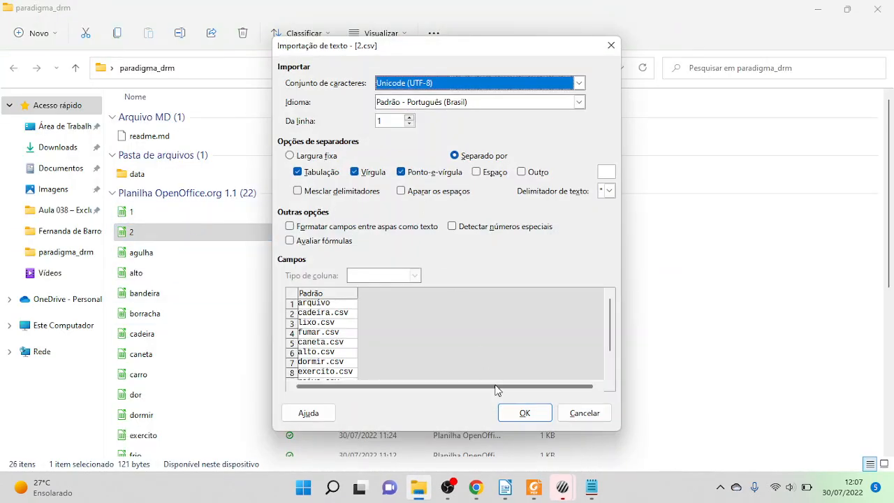
{"action": "left_click", "coordinate": [525, 414]}
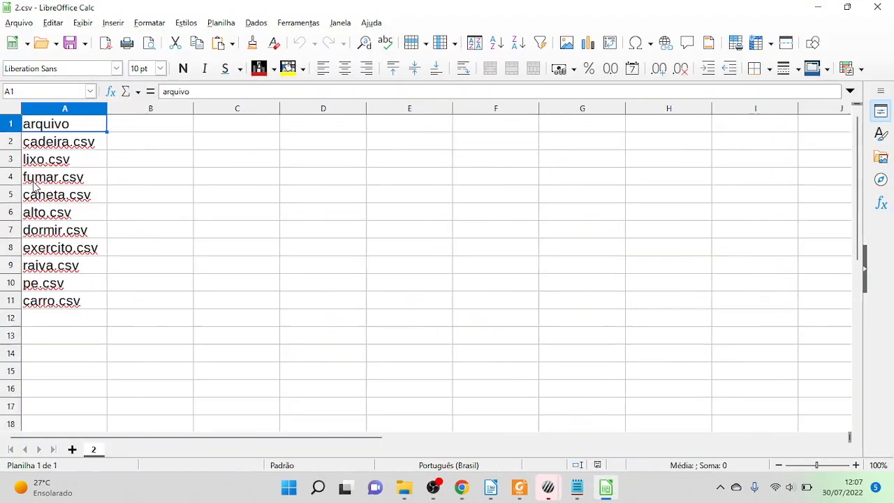
{"action": "scroll", "coordinate": [34, 187], "scroll_direction": "up", "scroll_amount": 6}
{"action": "left_click", "coordinate": [90, 208]}
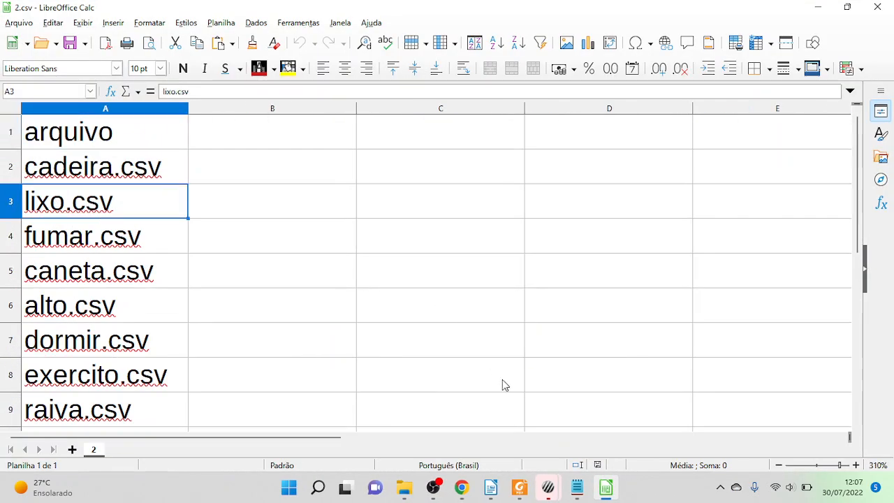
Switch back to PsychoPy Builder, run the paradigma_drm experiment, and bring Builder to the front while it loads
{"action": "left_click", "coordinate": [547, 493]}
{"action": "left_click", "coordinate": [646, 419]}
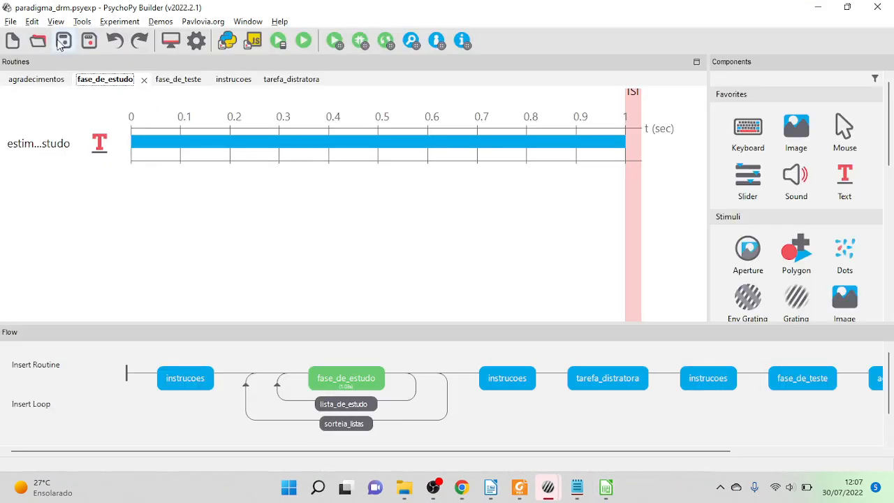
{"action": "left_click", "coordinate": [303, 42]}
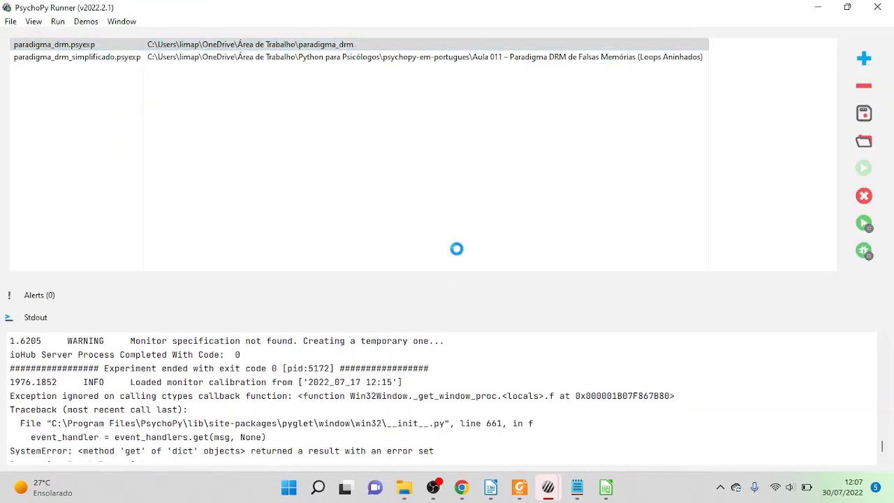
{"action": "mouse_move", "coordinate": [556, 489]}
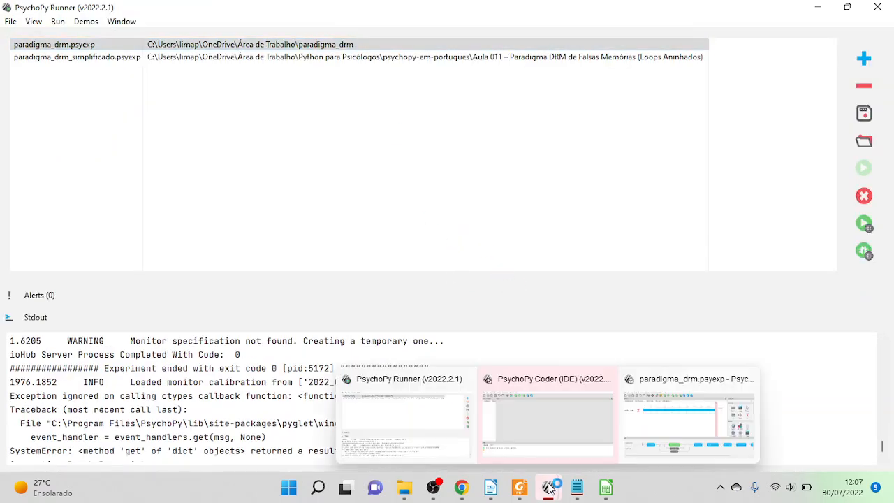
{"action": "left_click", "coordinate": [671, 420]}
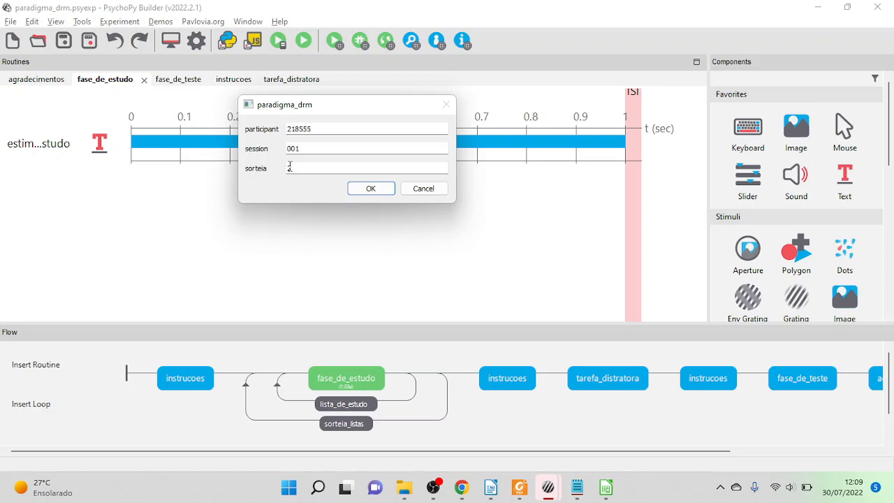
Start the experiment with the given session info, and arrange the 2.csv window in LibreOffice Calc beside the PsychoPy experiment window
{"action": "left_click", "coordinate": [371, 191]}
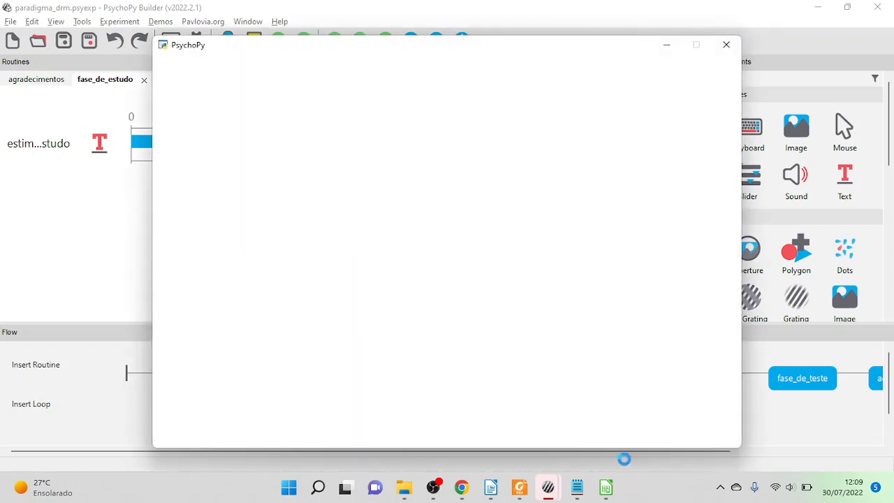
{"action": "left_click", "coordinate": [606, 487]}
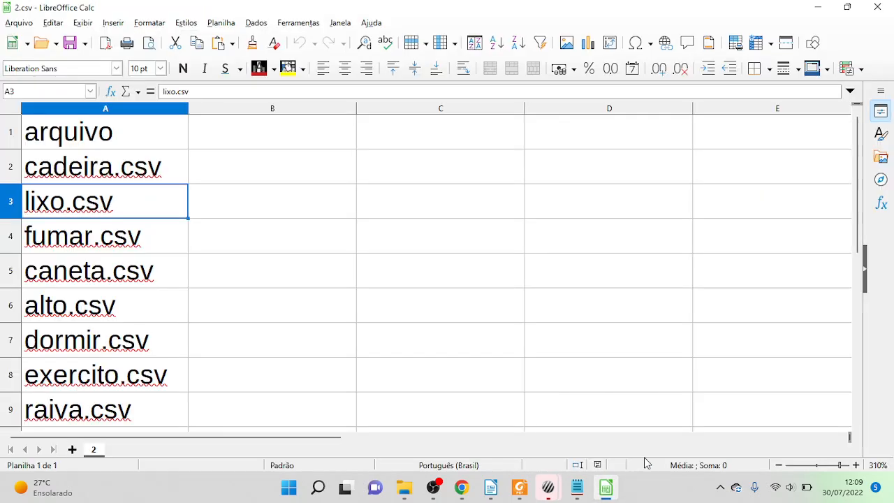
{"action": "left_click", "coordinate": [848, 9]}
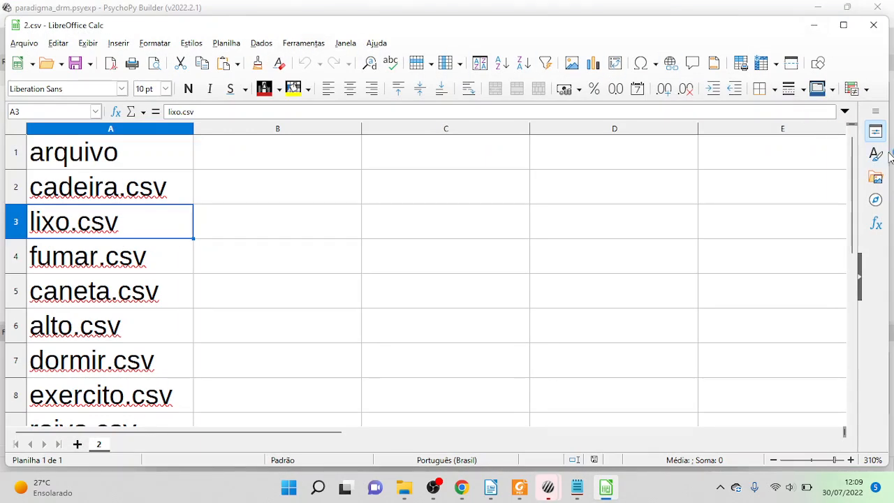
{"action": "left_click_drag", "start_coordinate": [890, 157], "coordinate": [474, 157]}
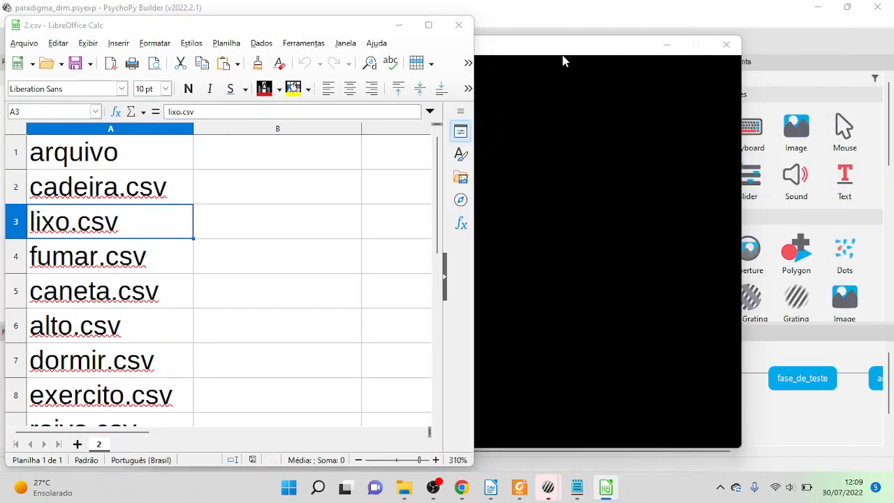
{"action": "left_click_drag", "start_coordinate": [329, 28], "coordinate": [891, 40]}
{"action": "left_click_drag", "start_coordinate": [381, 45], "coordinate": [262, 26]}
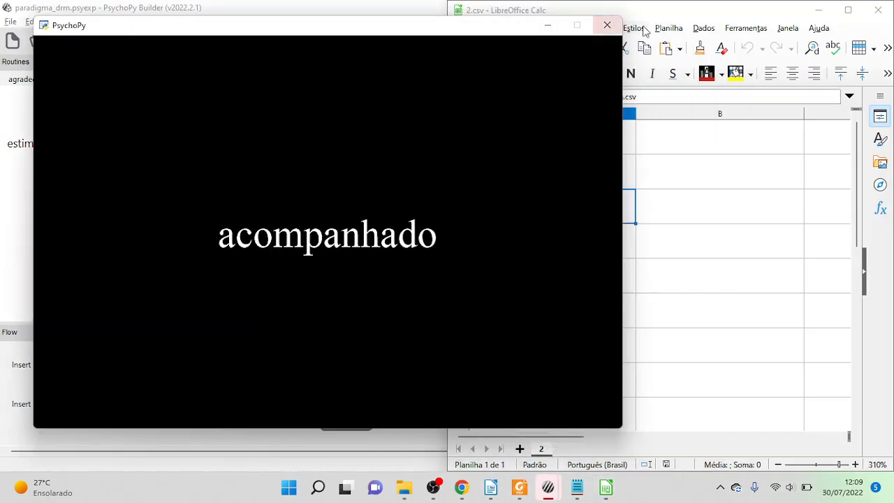
{"action": "left_click", "coordinate": [671, 14]}
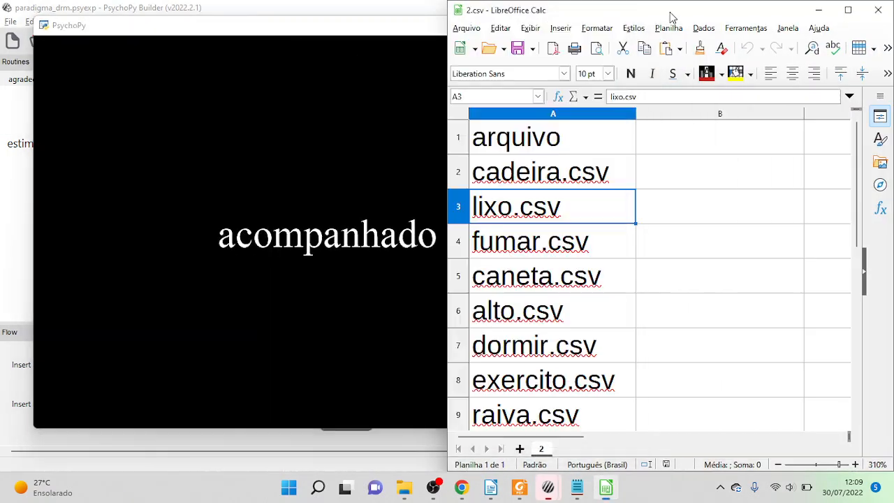
Mark the dormir.csv entry in 2.csv with dark red text as the list being presented
{"action": "left_click", "coordinate": [556, 257]}
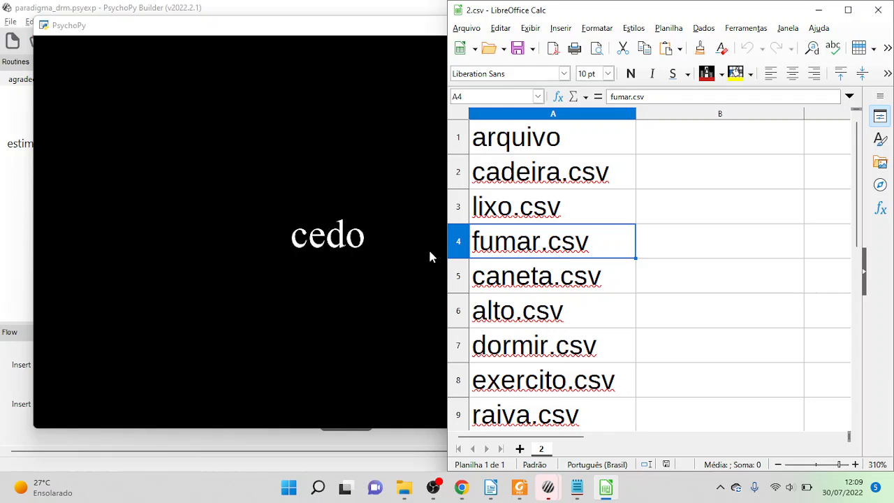
{"action": "scroll", "coordinate": [559, 292], "scroll_direction": "down", "scroll_amount": 1}
{"action": "left_click", "coordinate": [532, 221]}
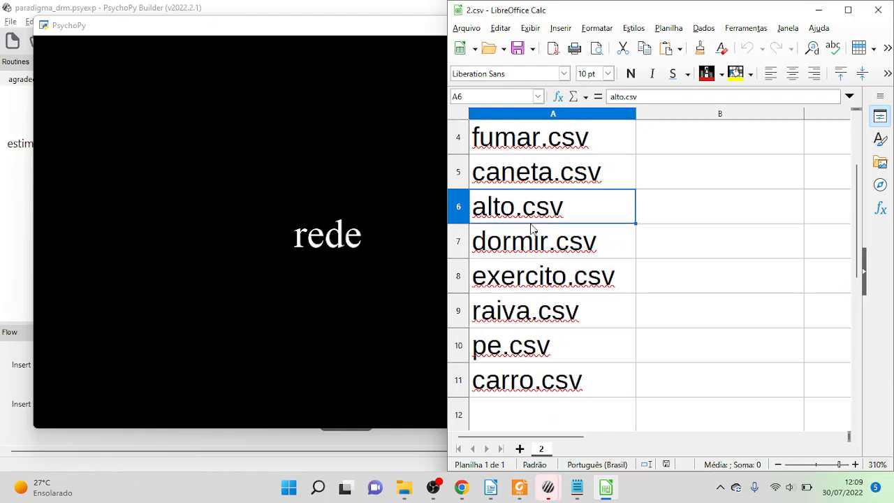
{"action": "left_click", "coordinate": [539, 239]}
{"action": "left_click", "coordinate": [706, 73]}
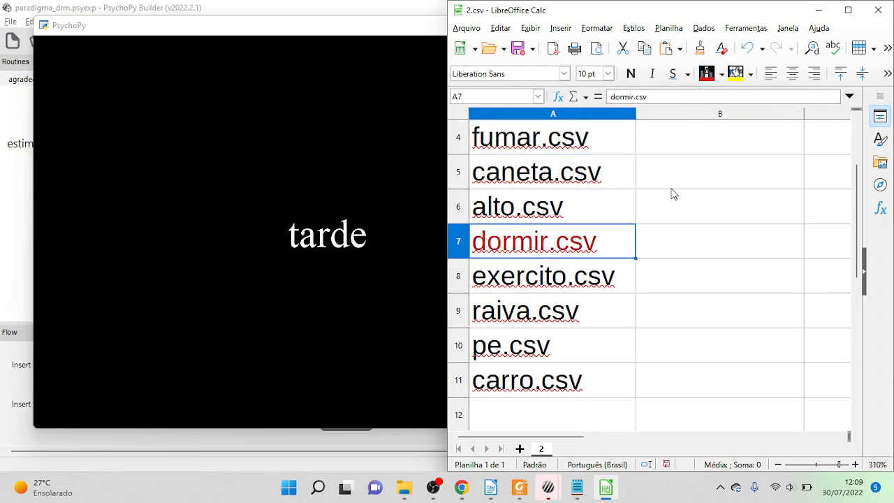
{"action": "key", "text": "Right"}
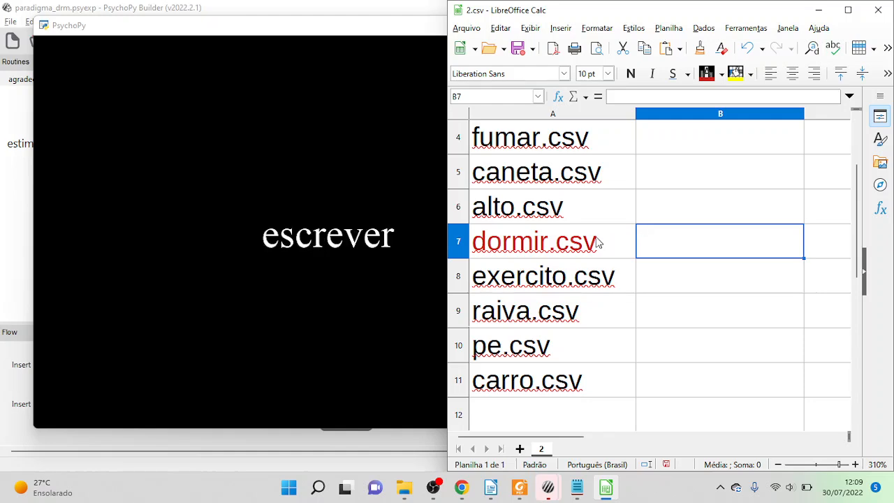
Mark the caneta.csv entry in 2.csv with dark red text, and bring the running experiment window to the front
{"action": "left_click", "coordinate": [532, 177]}
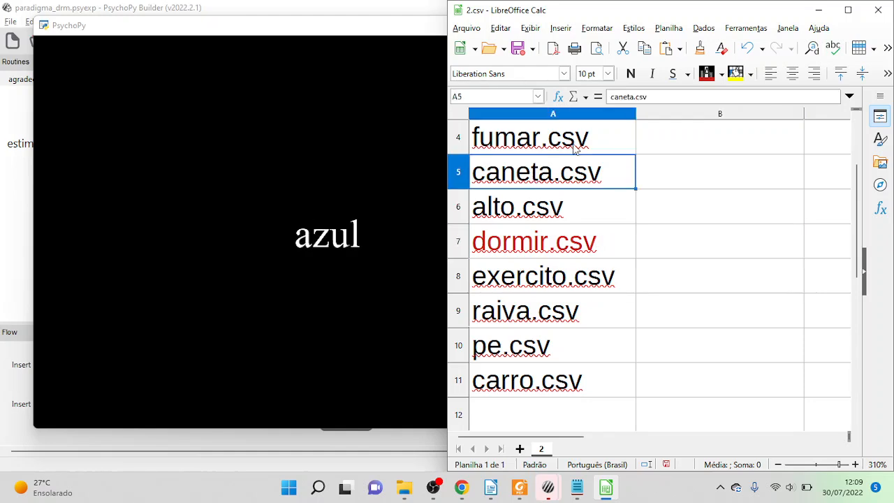
{"action": "left_click", "coordinate": [706, 74]}
{"action": "scroll", "coordinate": [662, 234], "scroll_direction": "up", "scroll_amount": 1}
{"action": "scroll", "coordinate": [662, 234], "scroll_direction": "down", "scroll_amount": 2}
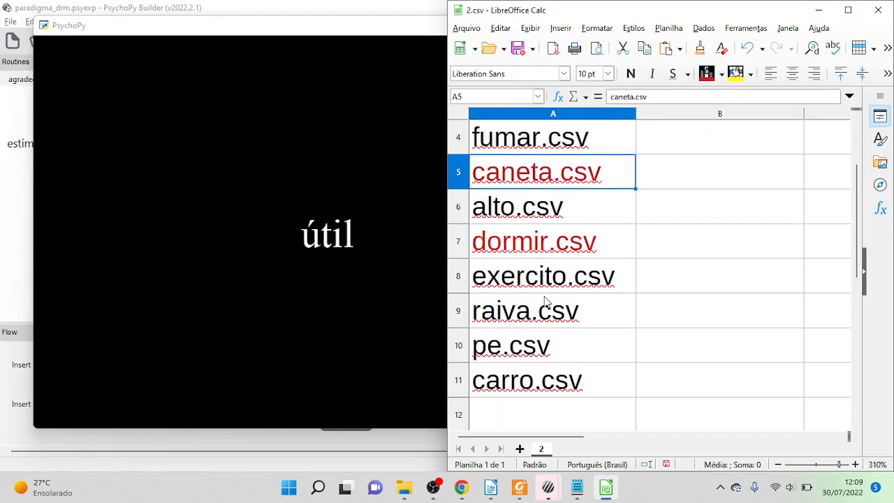
{"action": "scroll", "coordinate": [605, 274], "scroll_direction": "up", "scroll_amount": 2}
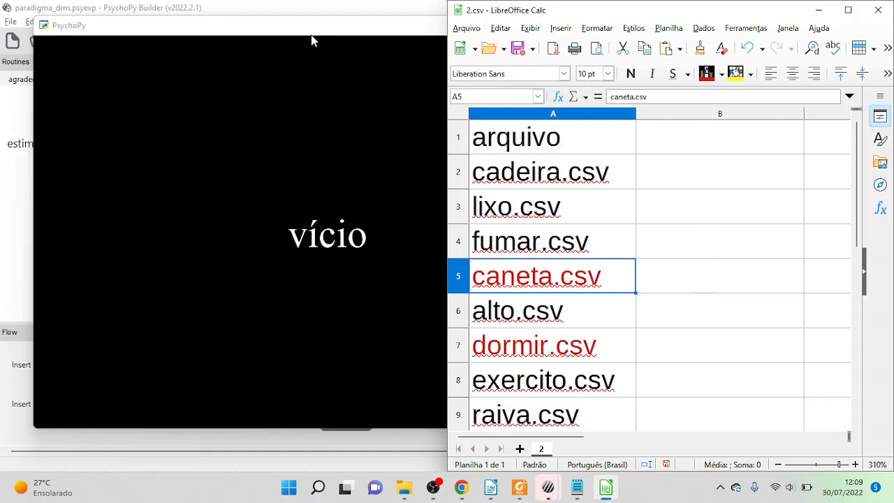
{"action": "left_click", "coordinate": [332, 31]}
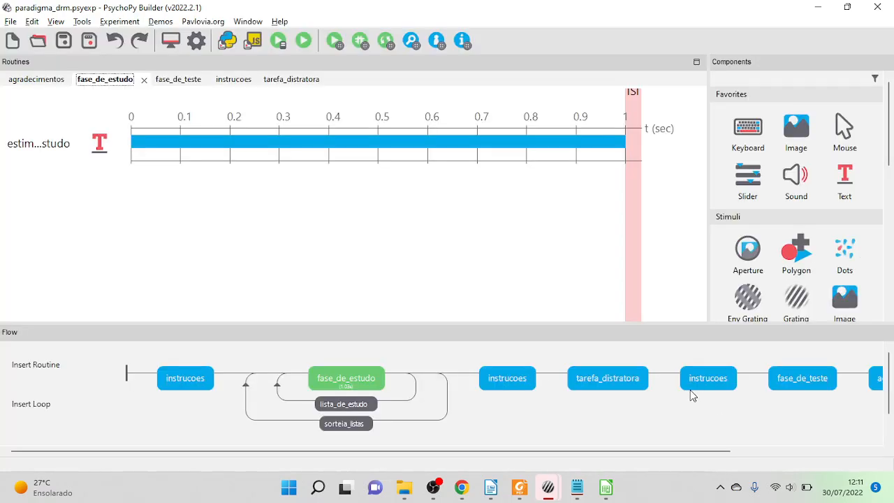
Check the sorteia default in the experiment settings and the Conditions expression of the sorteia_listas loop
{"action": "left_click", "coordinate": [197, 43]}
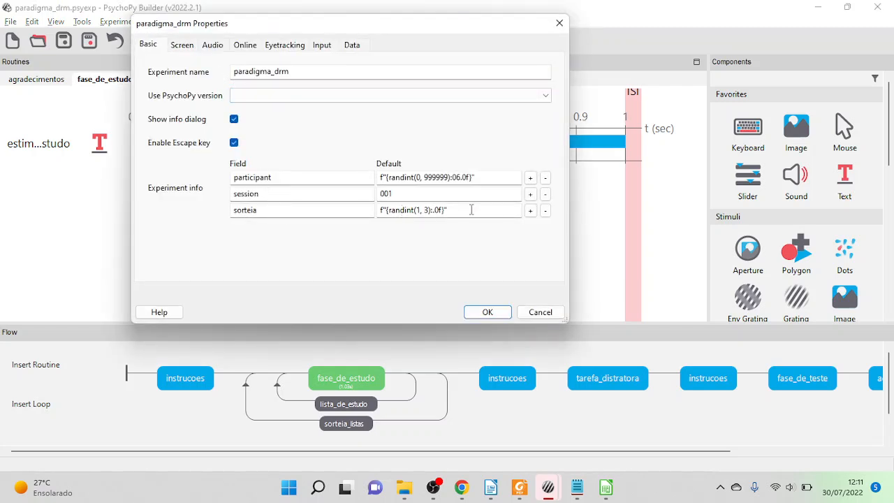
{"action": "left_click", "coordinate": [552, 308]}
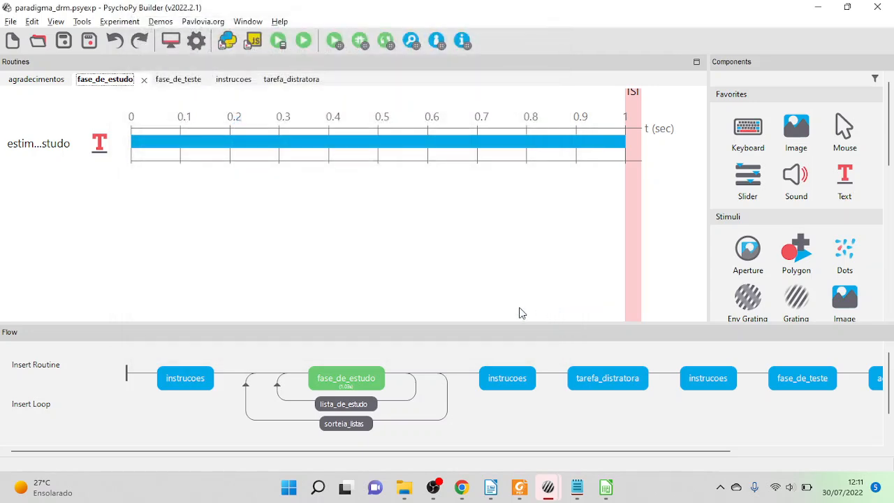
{"action": "left_click", "coordinate": [333, 425]}
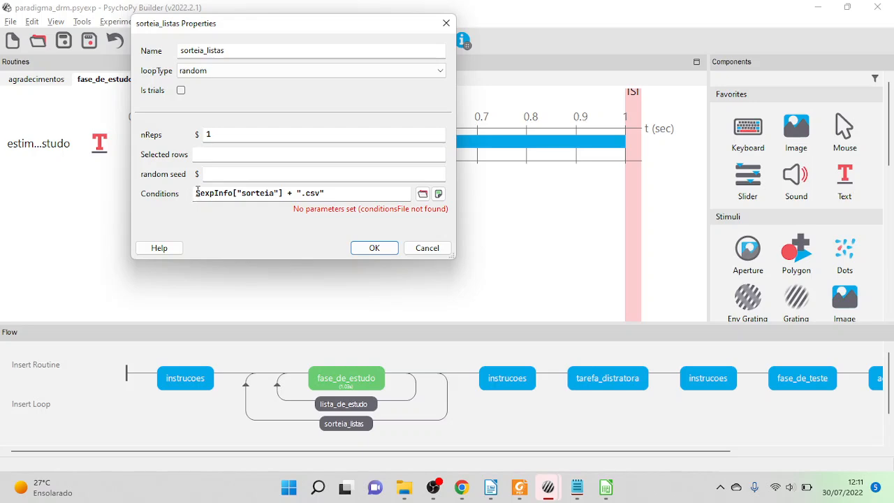
{"action": "left_click_drag", "start_coordinate": [198, 192], "coordinate": [330, 193]}
{"action": "left_click", "coordinate": [274, 197]}
Point out files 1 and 2 in the paradigma_drm folder, and close the sorteia_listas loop properties in PsychoPy Builder without changes
{"action": "left_click", "coordinate": [405, 487]}
{"action": "left_click", "coordinate": [147, 219]}
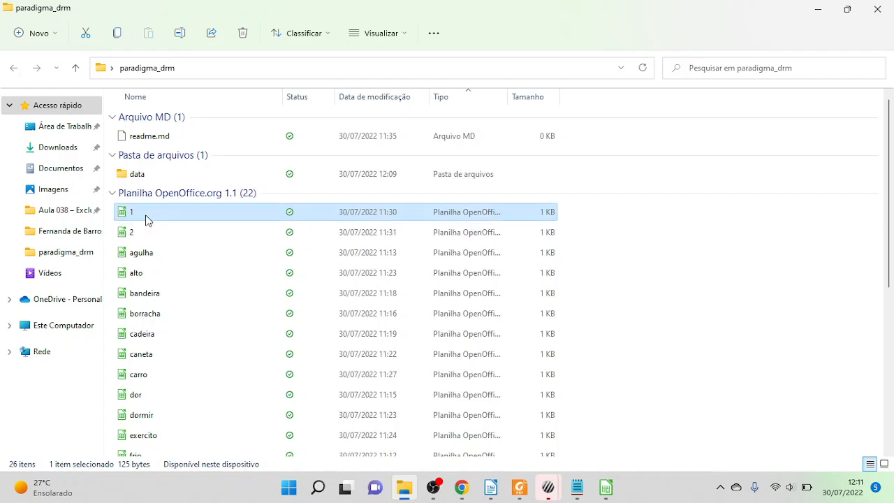
{"action": "key", "text": "shift+Down"}
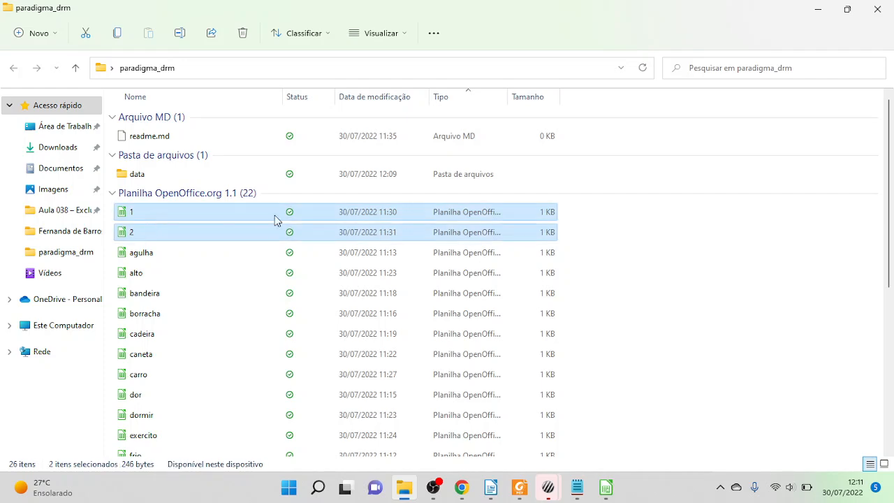
{"action": "mouse_move", "coordinate": [549, 487]}
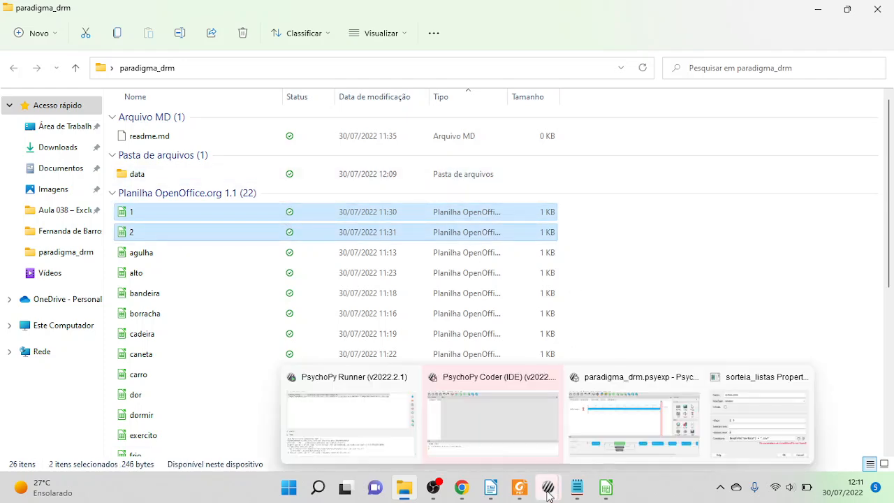
{"action": "left_click", "coordinate": [662, 421]}
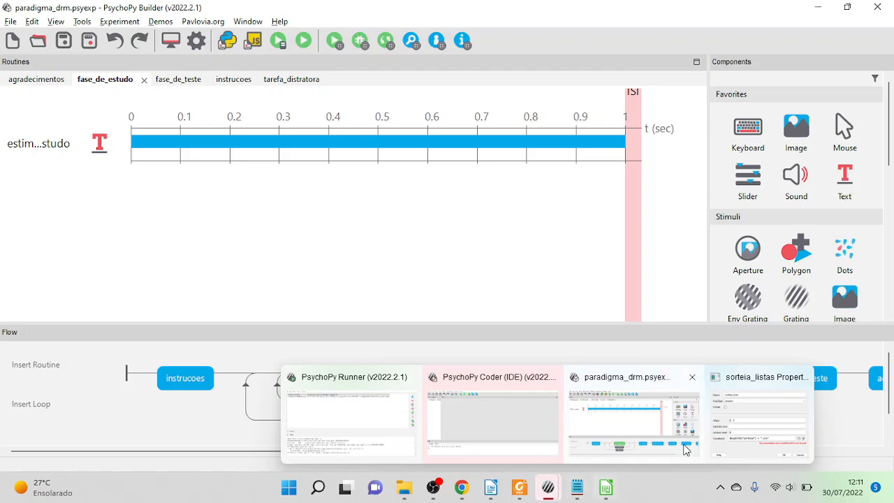
{"action": "left_click", "coordinate": [747, 405]}
{"action": "left_click", "coordinate": [428, 248]}
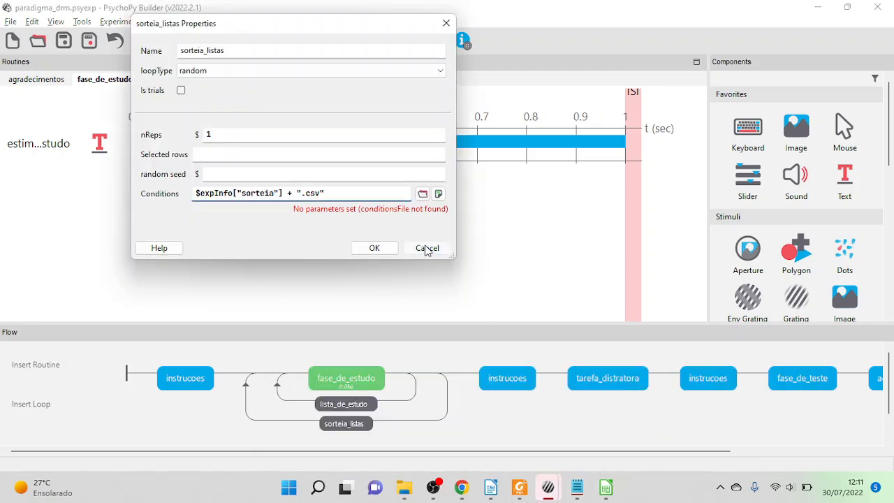
Compare the $arquivo Conditions of the lista_de_estudo loop with the arquivo column of 2.csv in LibreOffice Calc
{"action": "left_click", "coordinate": [353, 408]}
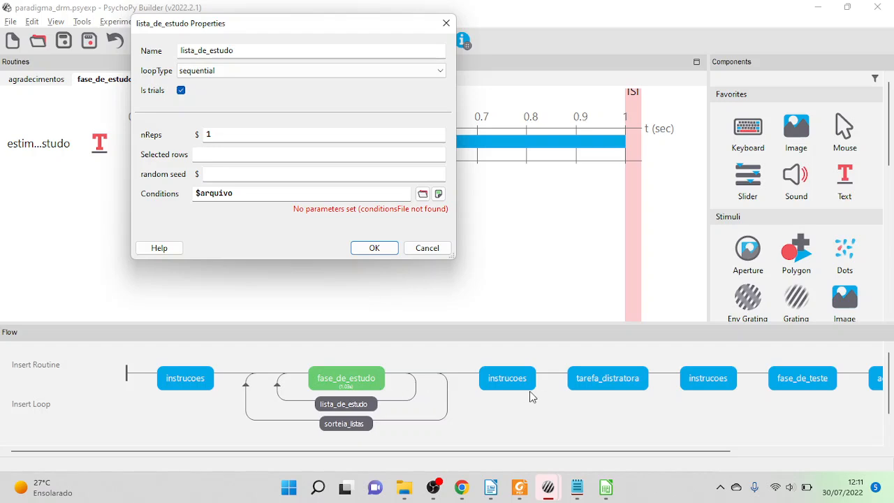
{"action": "left_click", "coordinate": [606, 487]}
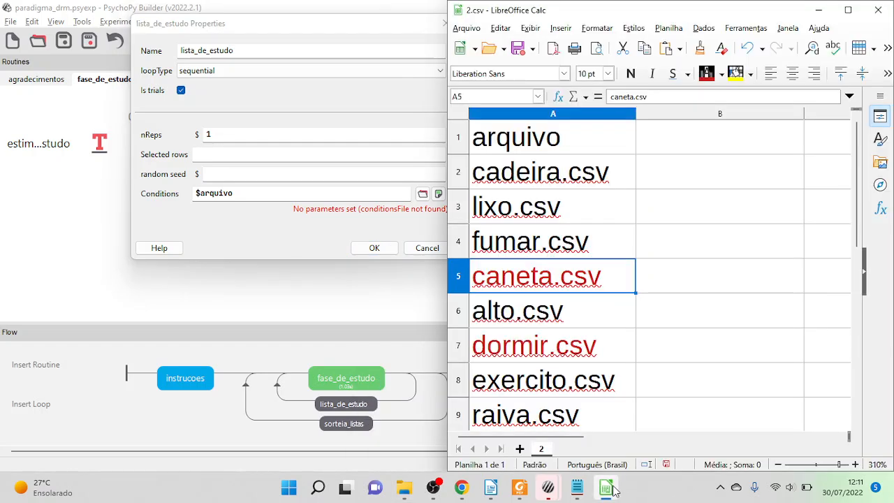
{"action": "left_click", "coordinate": [533, 147]}
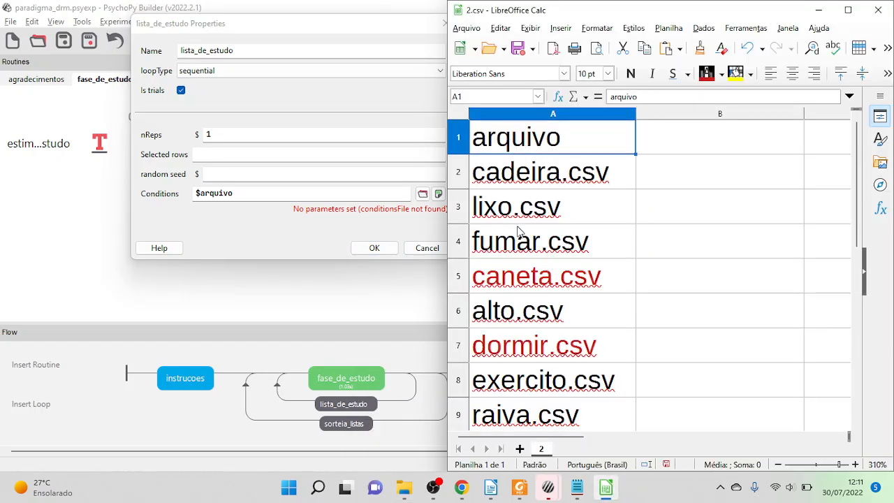
{"action": "left_click", "coordinate": [525, 174]}
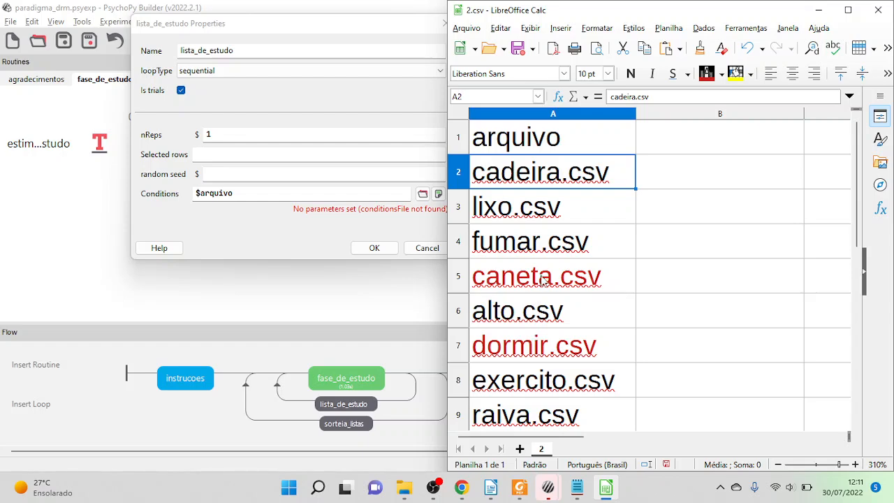
{"action": "scroll", "coordinate": [538, 312], "scroll_direction": "down", "scroll_amount": 1}
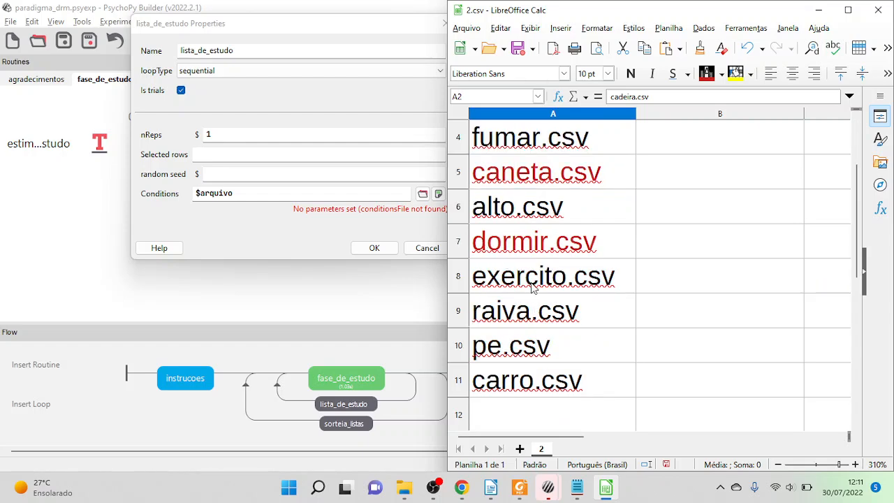
{"action": "left_click", "coordinate": [541, 248]}
Open dormir.csv from the paradigma_drm folder with the default import options and review its palavra column down to the last word
{"action": "left_click", "coordinate": [404, 487]}
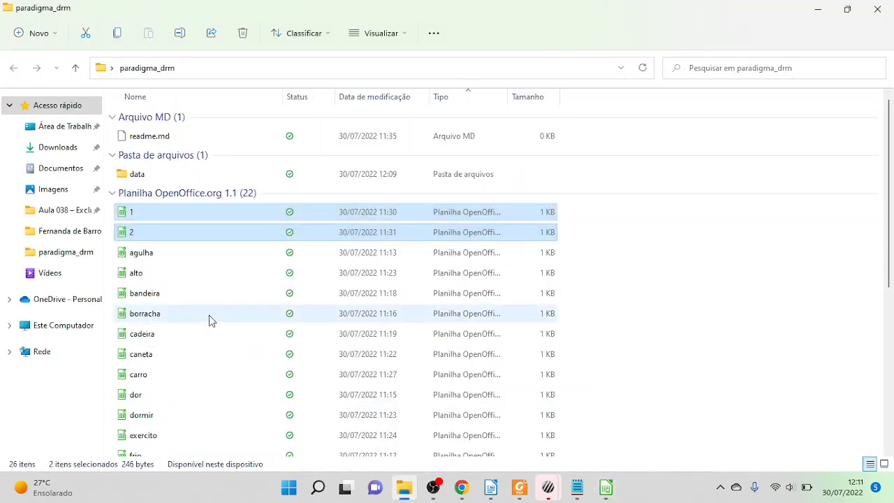
{"action": "left_click", "coordinate": [163, 415]}
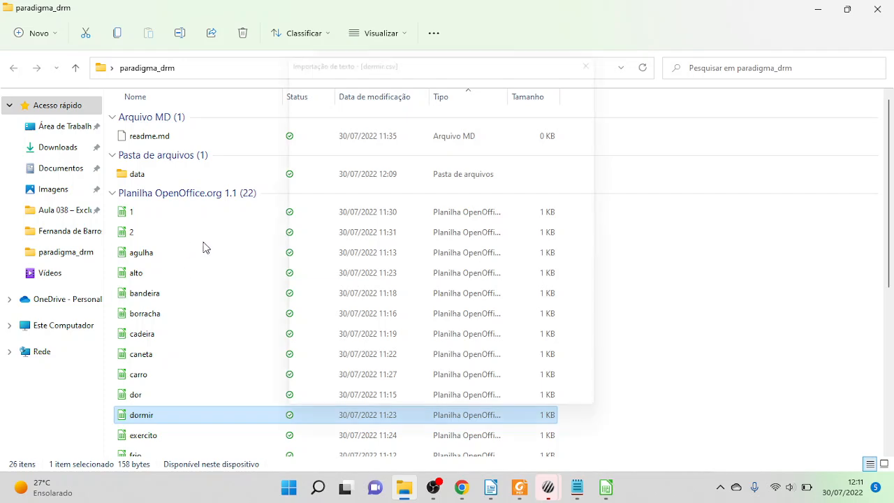
{"action": "key", "text": "Return"}
{"action": "left_click", "coordinate": [528, 418]}
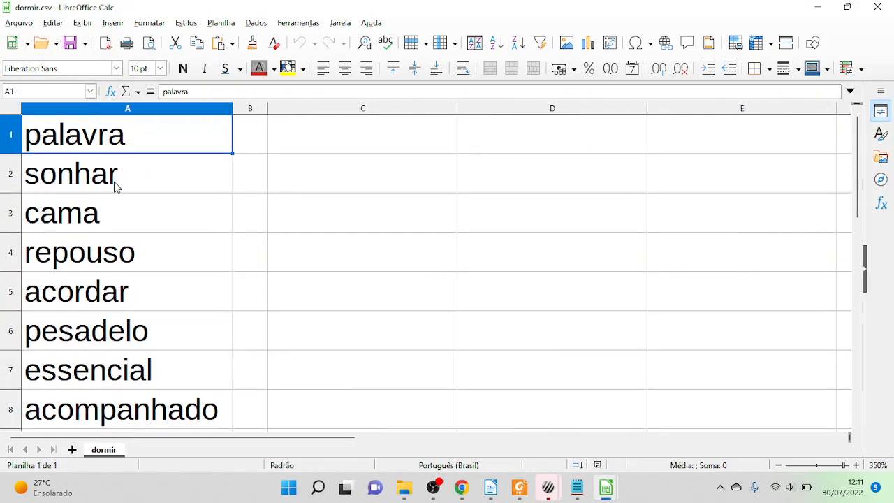
{"action": "left_click", "coordinate": [108, 176]}
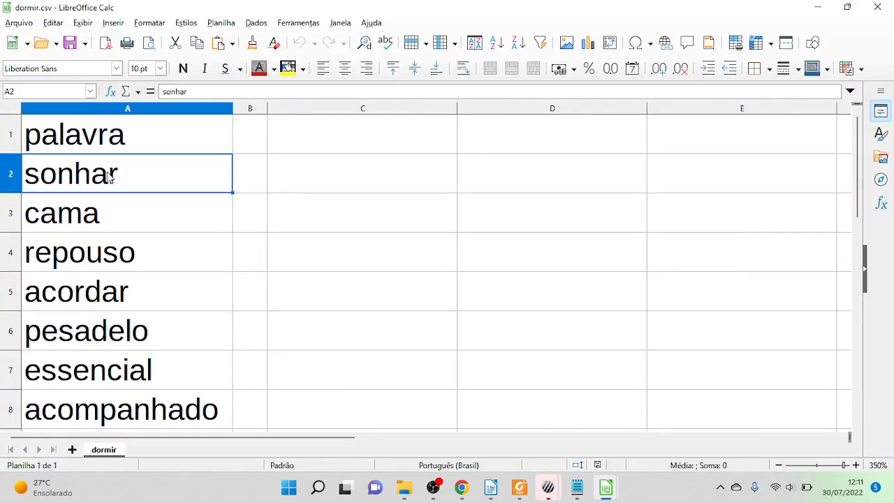
{"action": "left_click_drag", "start_coordinate": [107, 186], "coordinate": [95, 254]}
{"action": "scroll", "coordinate": [88, 294], "scroll_direction": "down", "scroll_amount": 2}
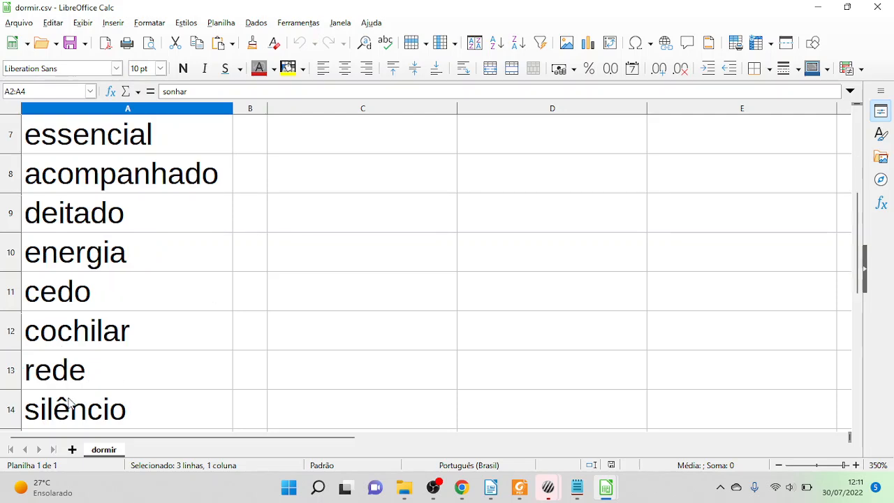
{"action": "scroll", "coordinate": [67, 391], "scroll_direction": "down", "scroll_amount": 2}
{"action": "left_click", "coordinate": [105, 266]}
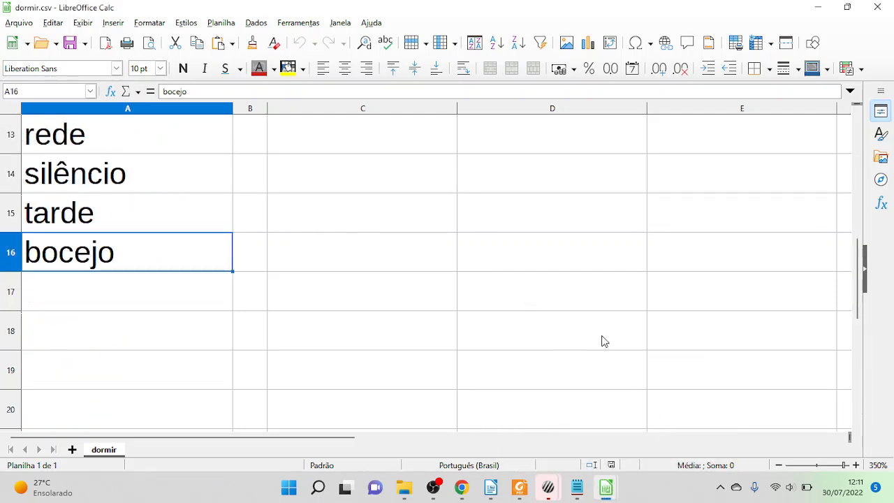
Switch back to the 2.csv window and view its arquivo list from the beginning
{"action": "mouse_move", "coordinate": [606, 487]}
{"action": "left_click", "coordinate": [536, 412]}
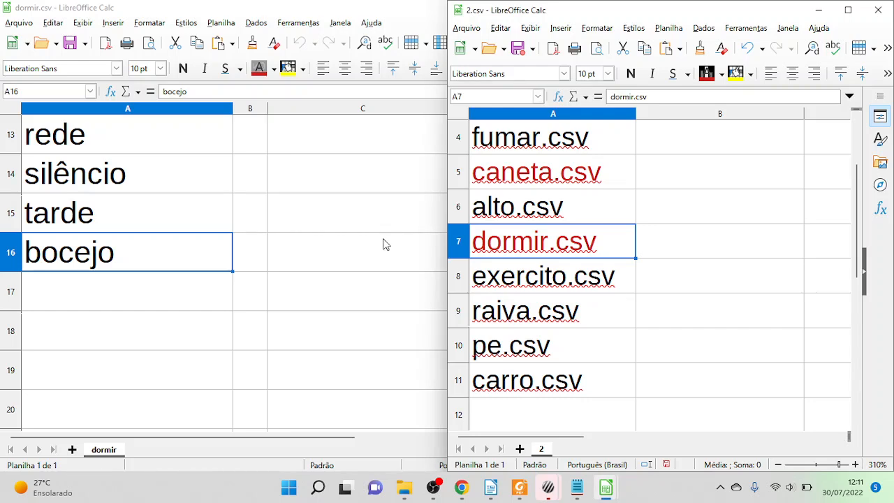
{"action": "scroll", "coordinate": [531, 258], "scroll_direction": "up", "scroll_amount": 1}
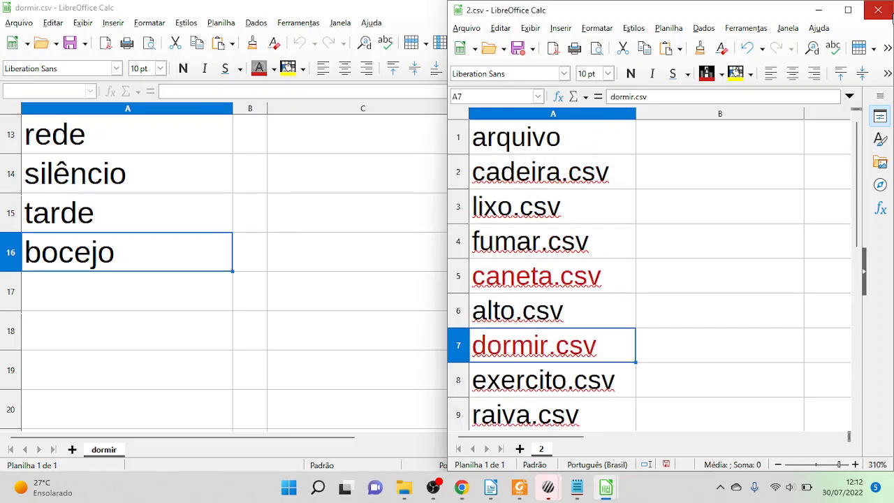
Close the 2.csv spreadsheet and return to the dormir.csv sheet
{"action": "left_click", "coordinate": [878, 10]}
{"action": "left_click", "coordinate": [704, 264]}
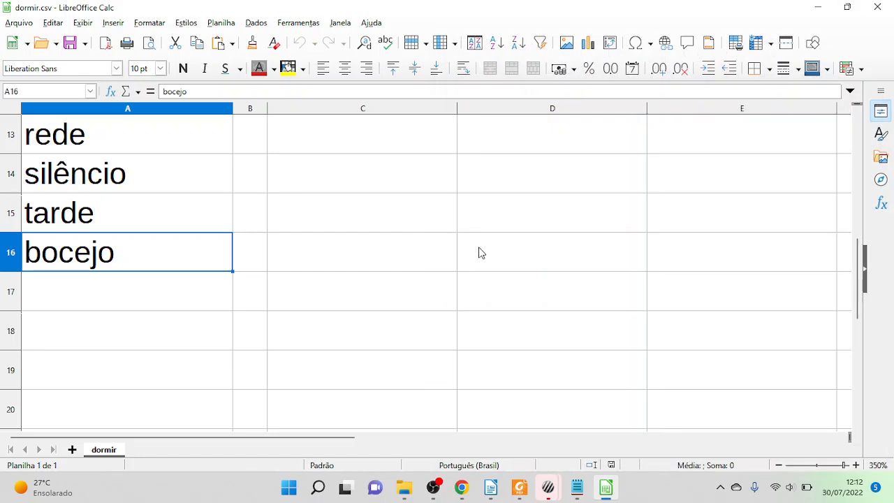
{"action": "left_click", "coordinate": [480, 253]}
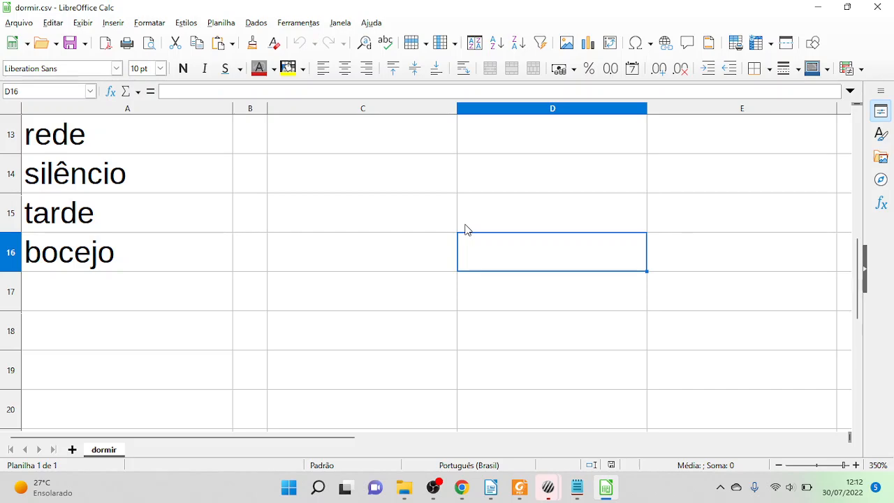
Switch to Foxit PDF Reader and highlight the Cheirar word list, from perfume to gripe, in the Stein et al. (2006) norms article
{"action": "left_click", "coordinate": [519, 489]}
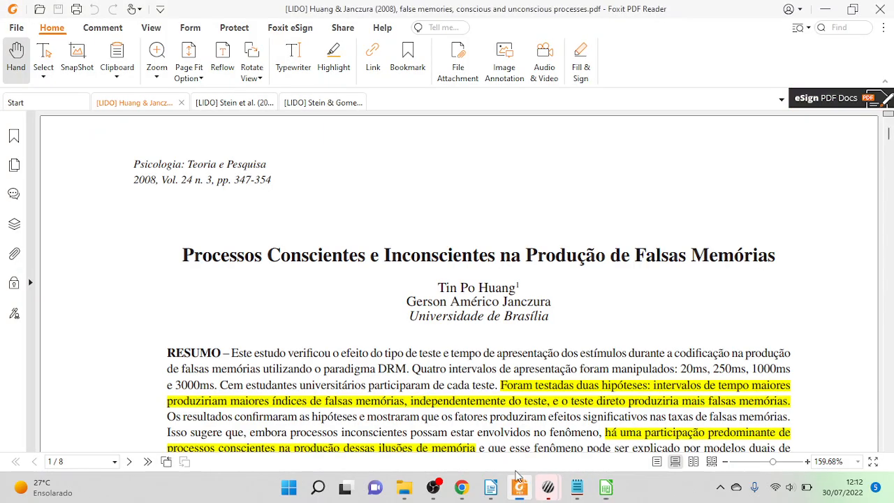
{"action": "left_click", "coordinate": [242, 101]}
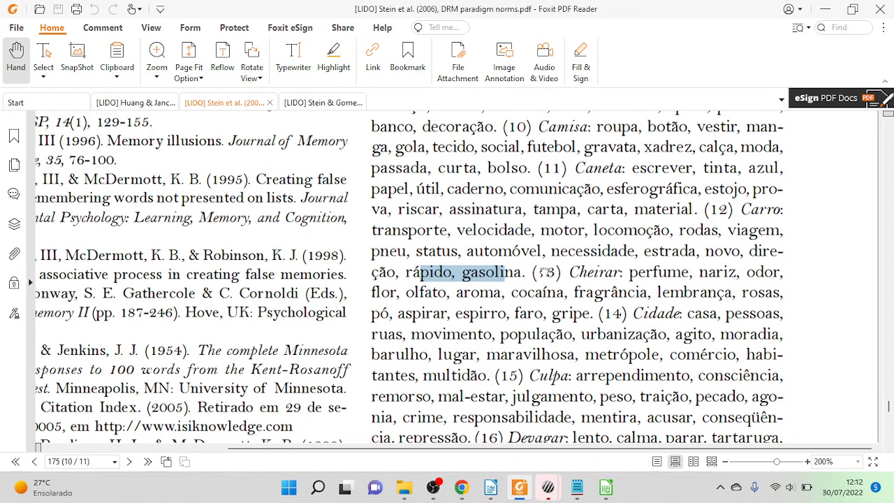
{"action": "left_click_drag", "start_coordinate": [628, 272], "coordinate": [589, 325]}
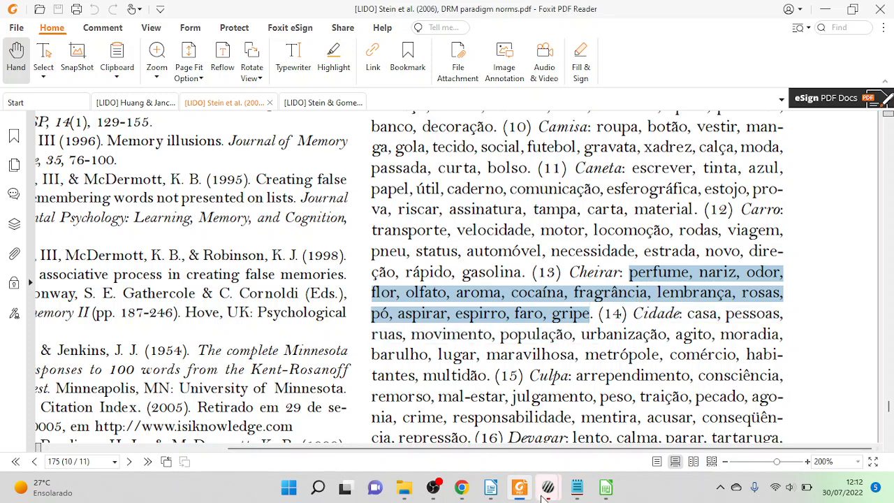
Switch back to PsychoPy Builder and accept the lista_de_estudo loop properties with $arquivo as the Conditions
{"action": "mouse_move", "coordinate": [545, 493]}
{"action": "left_click", "coordinate": [611, 425]}
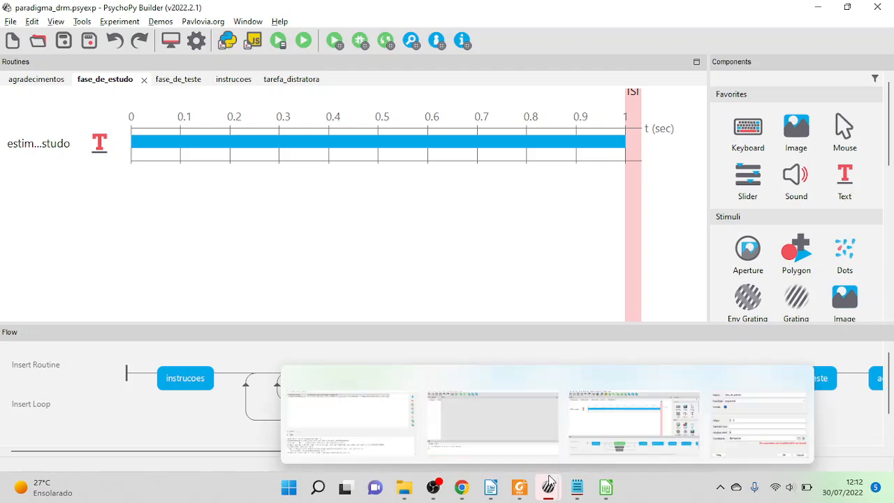
{"action": "left_click", "coordinate": [761, 417]}
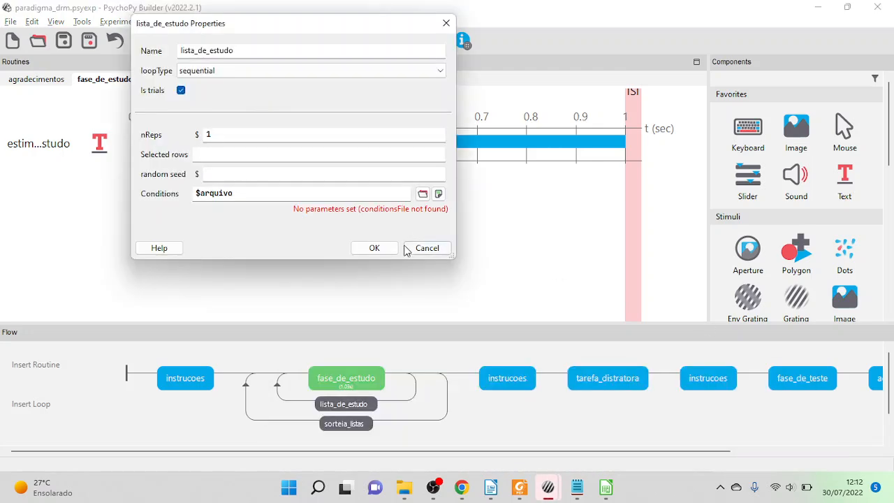
{"action": "left_click", "coordinate": [376, 247]}
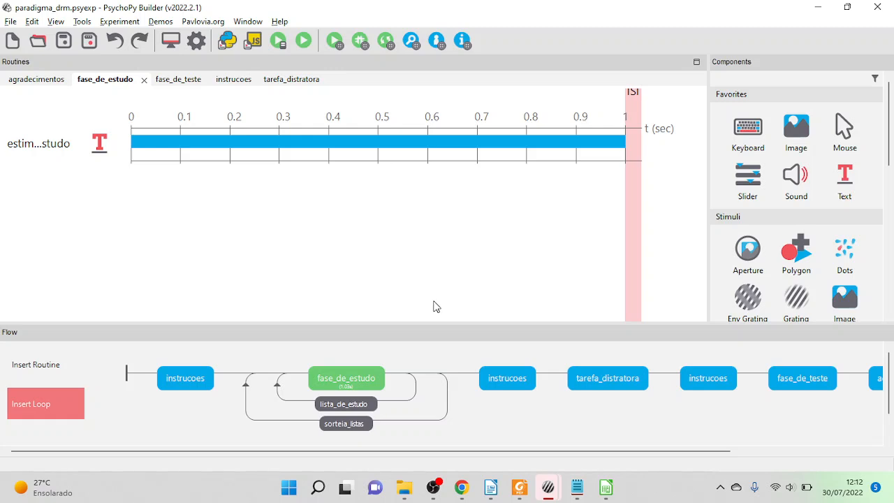
{"action": "left_click_drag", "start_coordinate": [509, 452], "coordinate": [531, 451]}
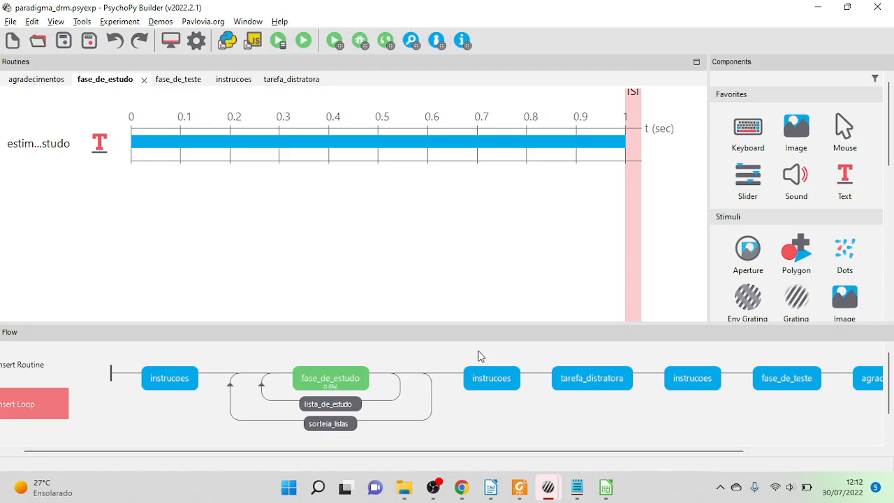